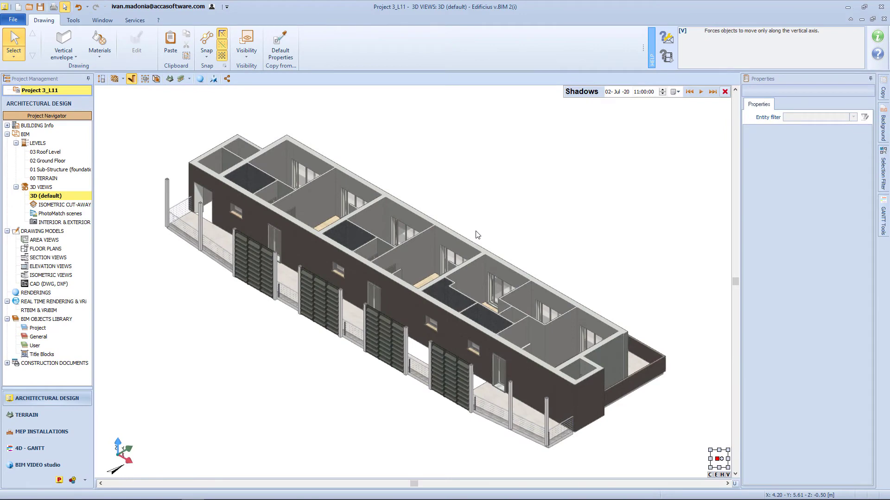
Step: Start inserting a 3D model object and open the online BIM Objects Library for it
left_click(70, 55)
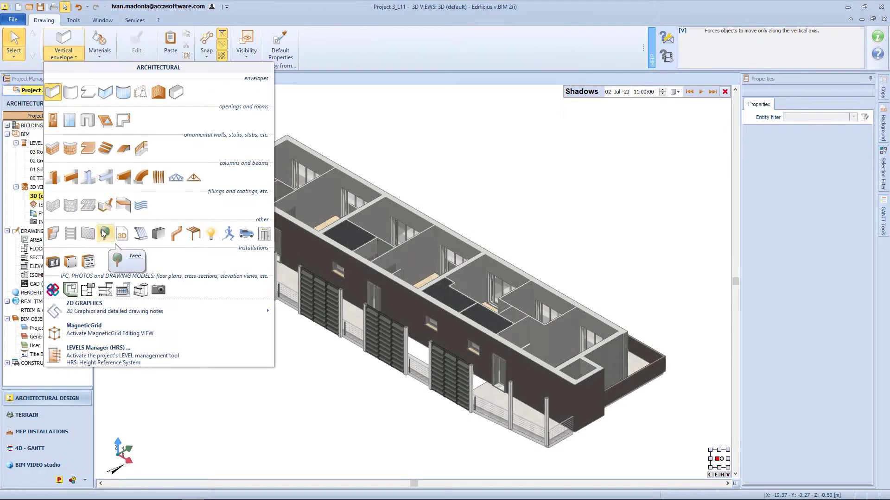
left_click(120, 234)
left_click(830, 140)
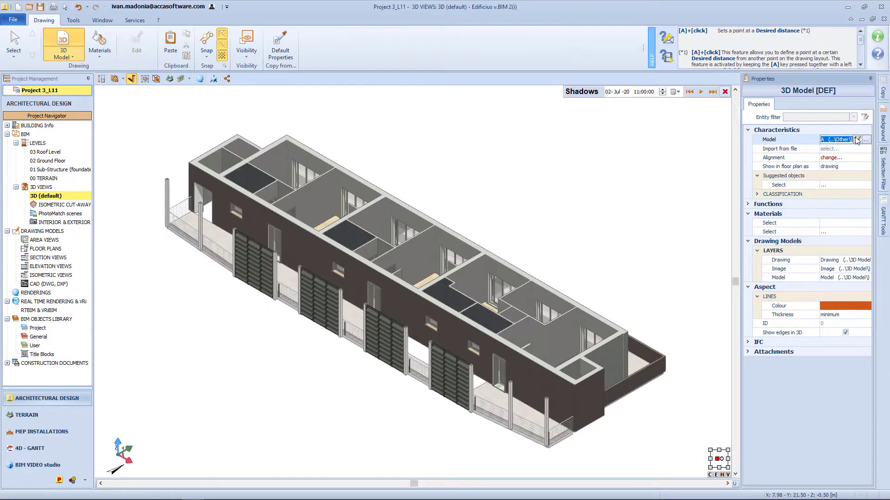
left_click(868, 139)
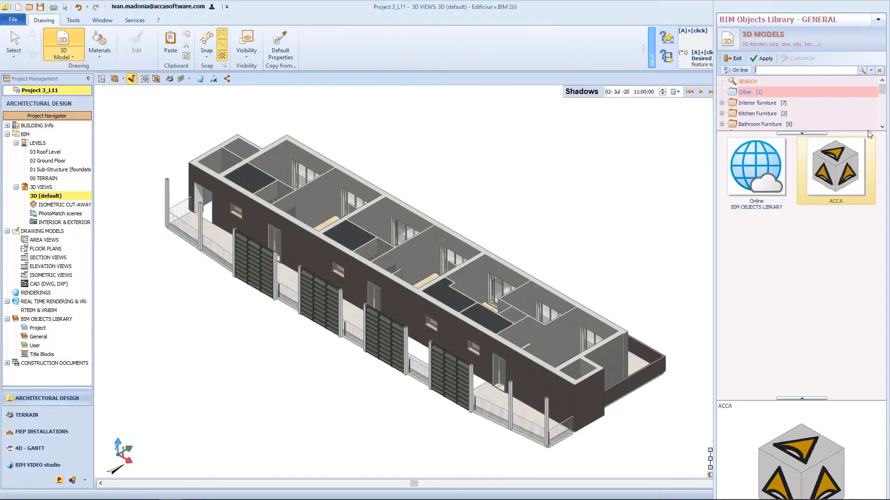
left_click(735, 70)
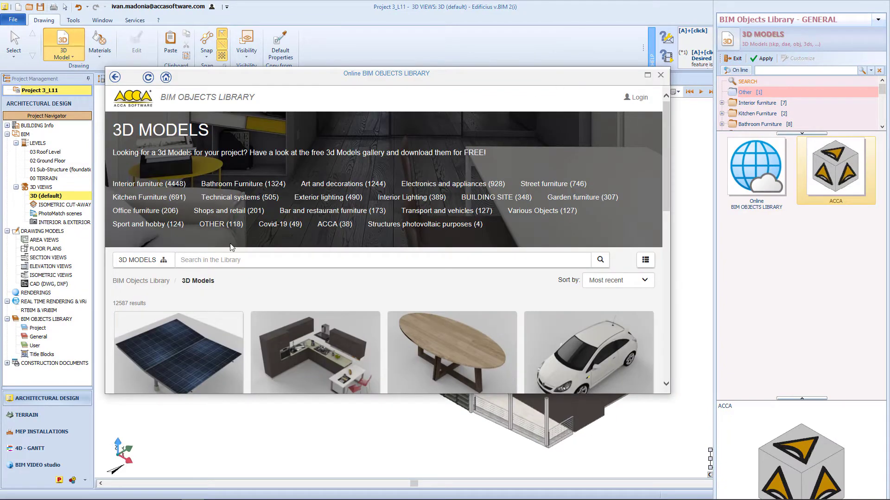
Step: Search the online 3D models for "bed" and download the Double bed 170x206cm in Edificius format
left_click(225, 267)
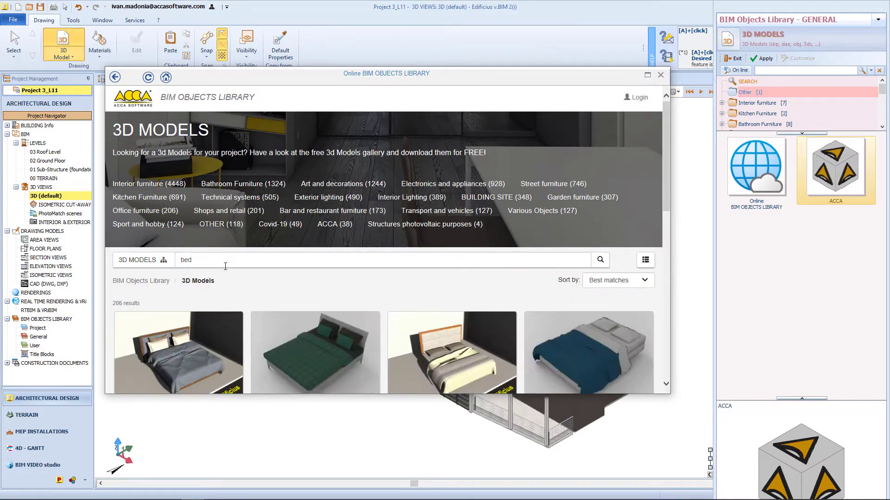
scroll(267, 298, "down", 2)
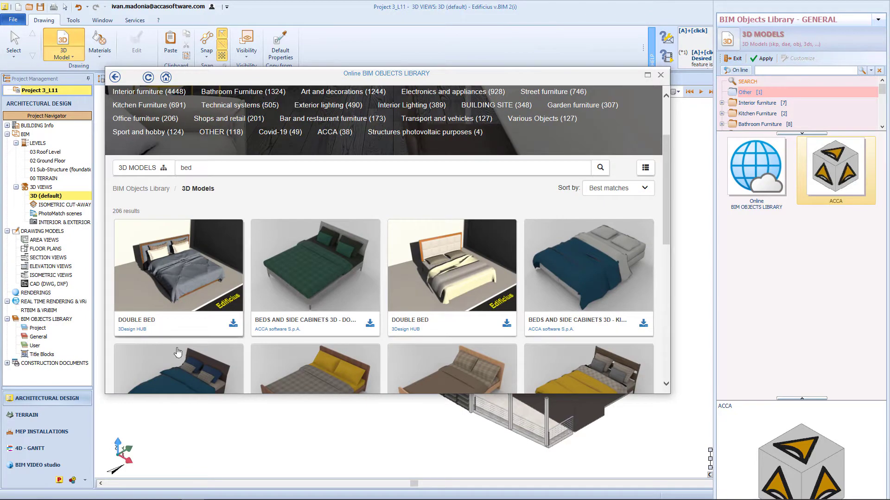
left_click(223, 366)
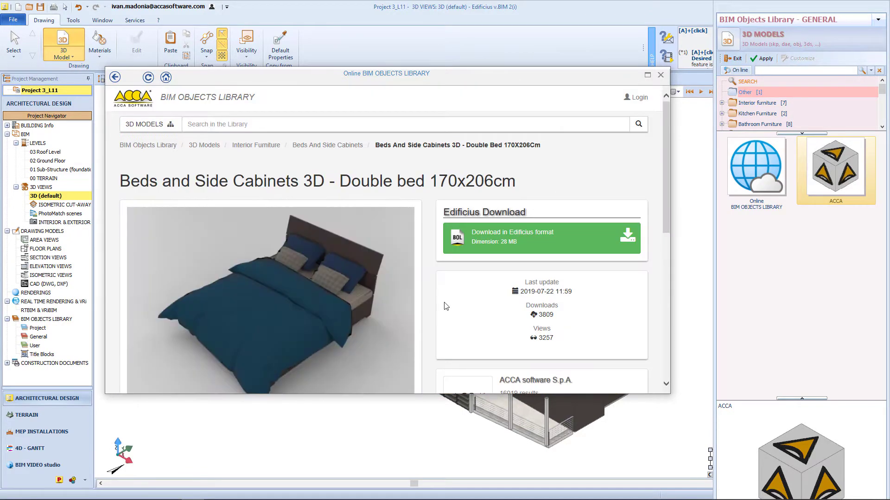
left_click(538, 254)
Step: Rotate the double bed and place it with its headboard against the wall in the first apartment's bedroom
scroll(536, 249, "up", 4)
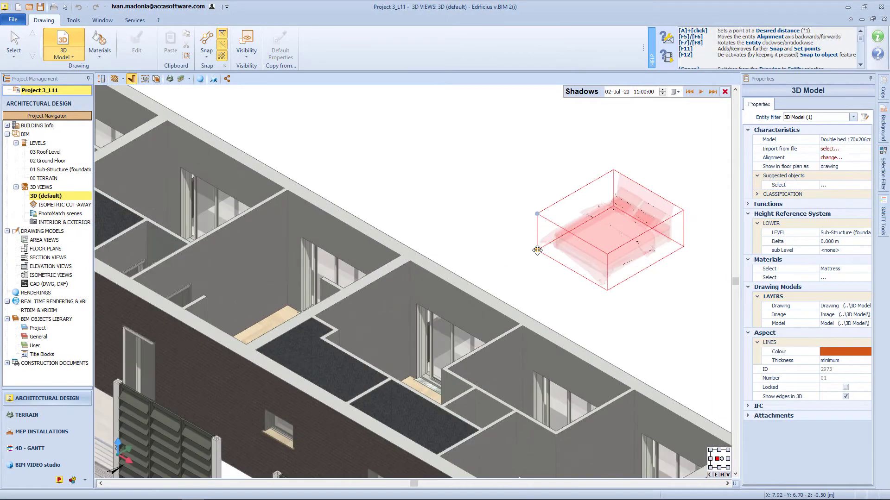
mouse_move(536, 249)
middle_mouse_down()
mouse_move(543, 284)
mouse_move(552, 286)
mouse_move(526, 241)
middle_mouse_up()
scroll(552, 286, "down", 4)
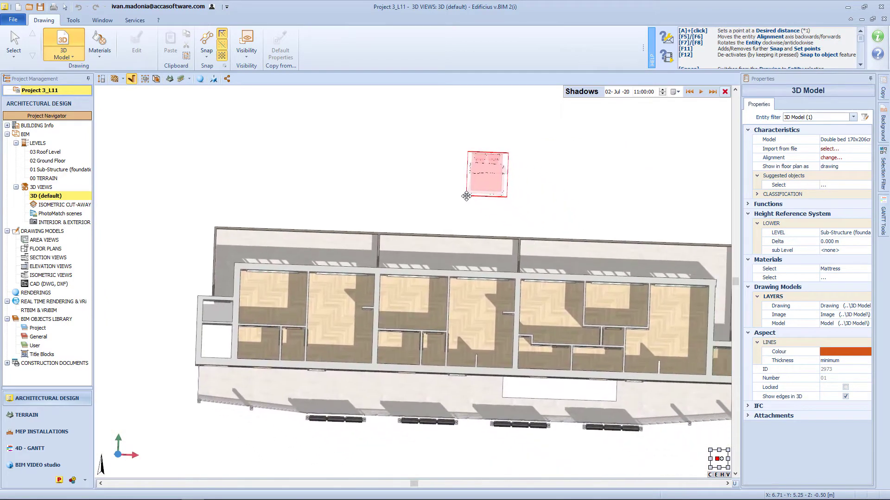
scroll(260, 310, "up", 3)
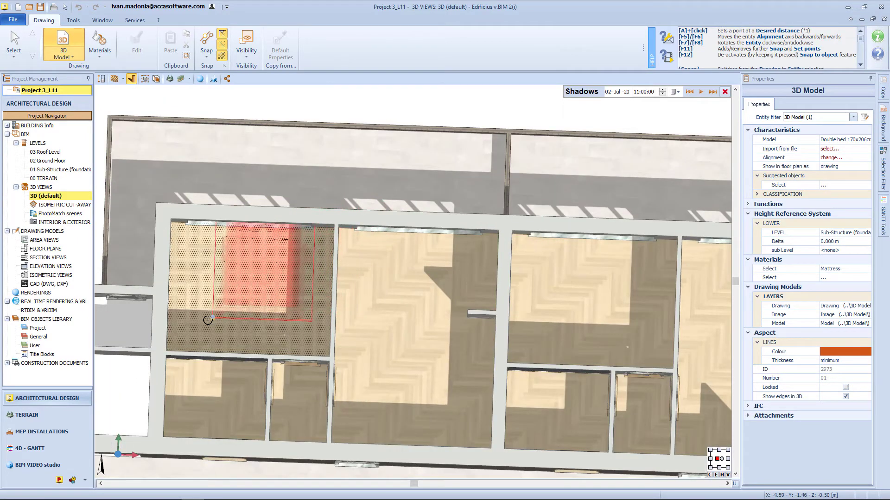
middle_click_drag(207, 319, 176, 309)
key("F8")
key("F8")
key("F8")
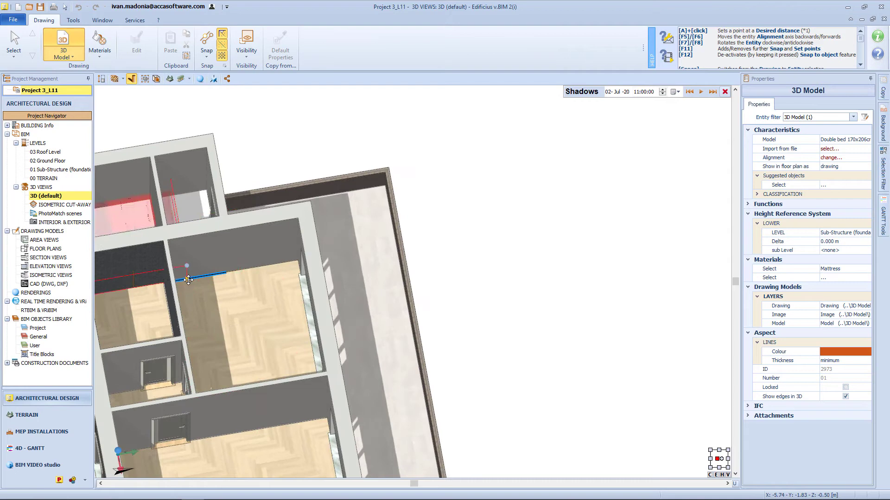
key("F8")
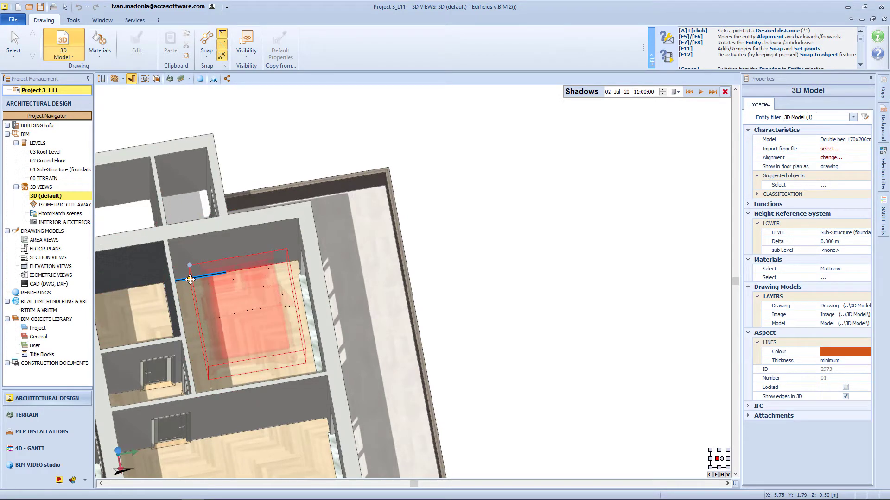
left_click(190, 279)
Step: Place copies of the double bed in the same position in the bedrooms of the next two apartments
scroll(232, 315, "down", 3)
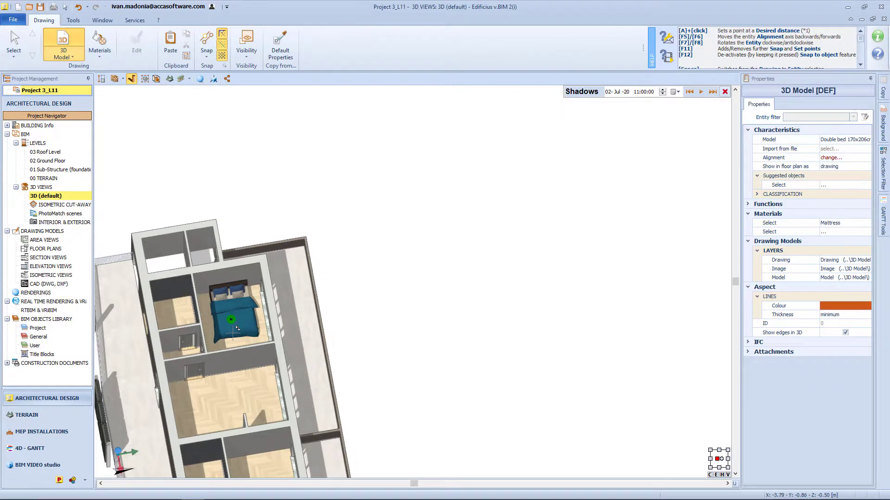
middle_click_drag(237, 328, 238, 220)
left_click(241, 344)
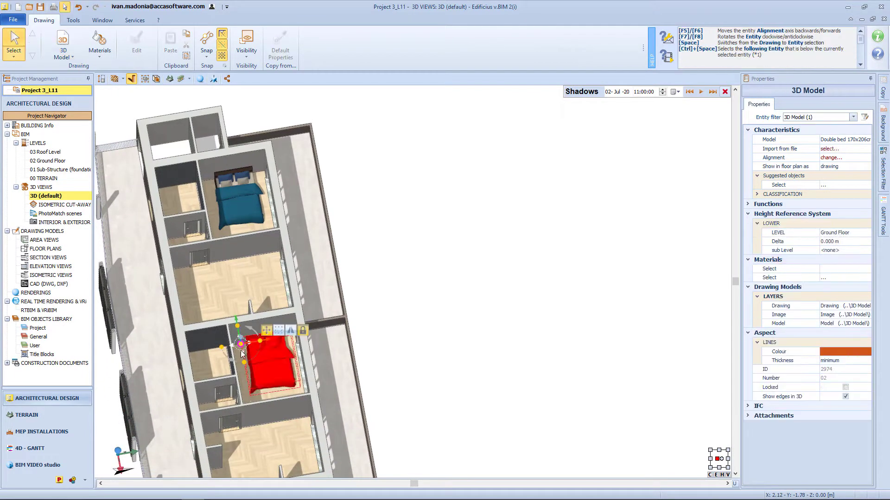
middle_click_drag(273, 352, 258, 162)
scroll(248, 314, "down", 2)
middle_click_drag(248, 315, 259, 249)
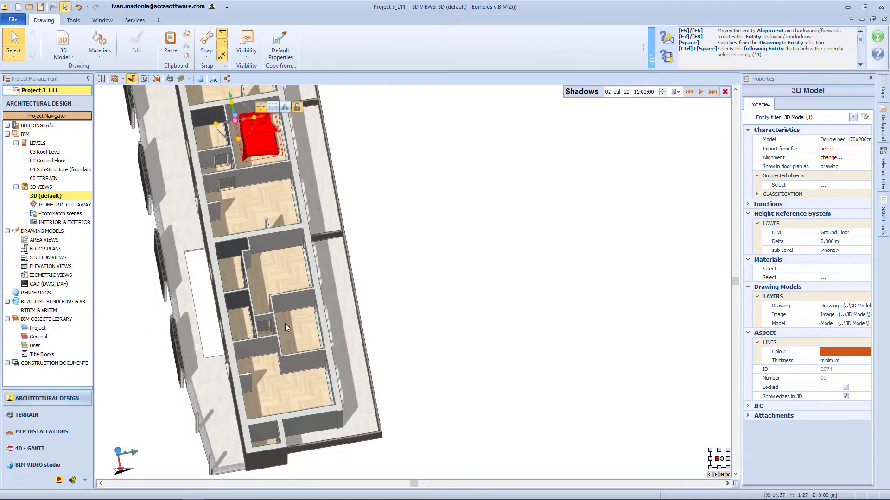
key("ctrl+v")
left_click(263, 254)
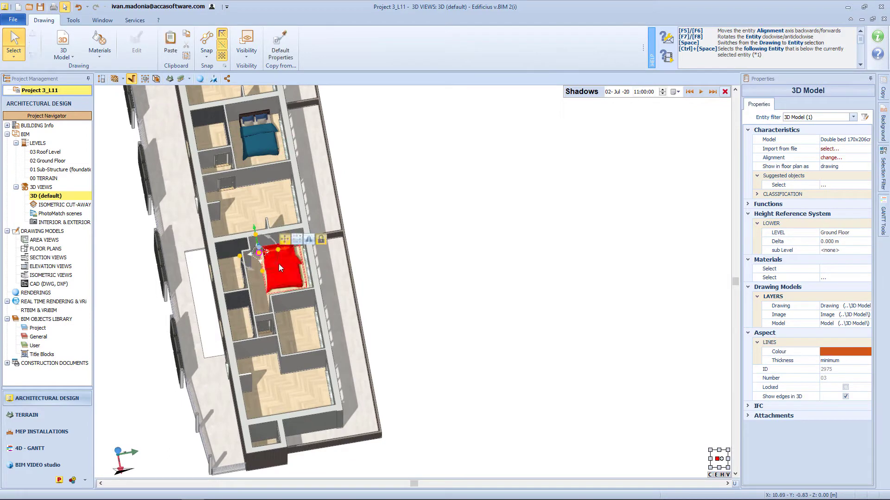
Step: Reopen the online BIM Objects Library from the model selection and search the 3D models for "wardrobe"
left_click(843, 139)
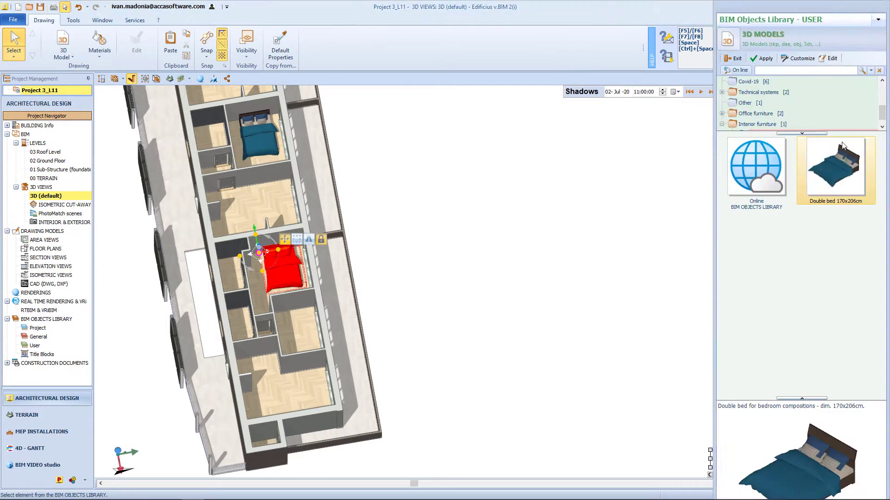
double_click(771, 157)
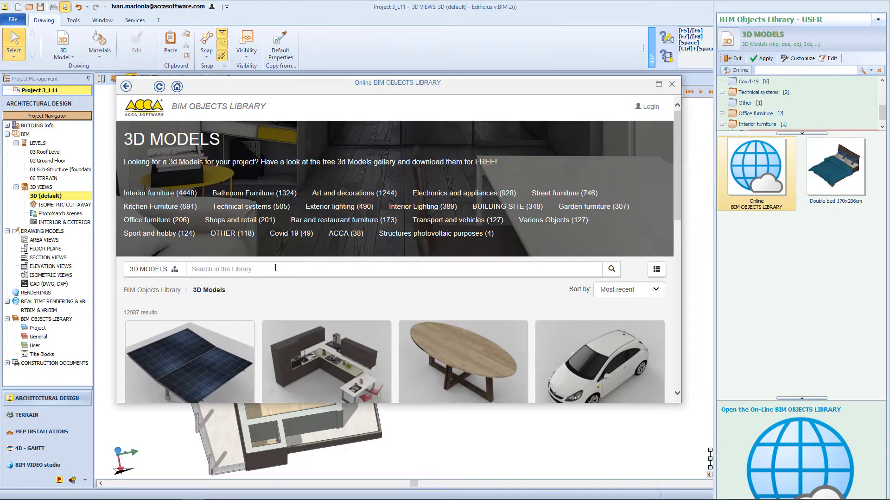
left_click(275, 269)
type("wardrobe")
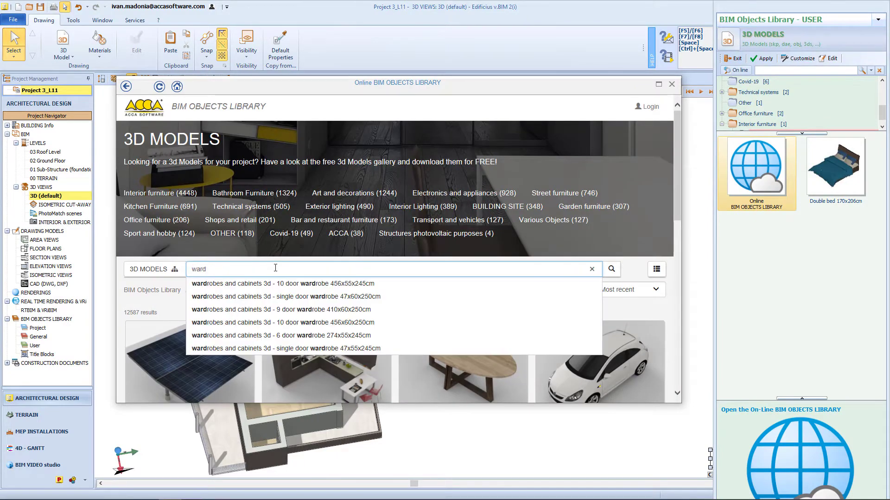
key("Return")
Step: Download the 2 Sliding Door Wardrobe 183x55x245cm in Edificius format from the search results
scroll(292, 277, "down", 5)
scroll(294, 292, "down", 5)
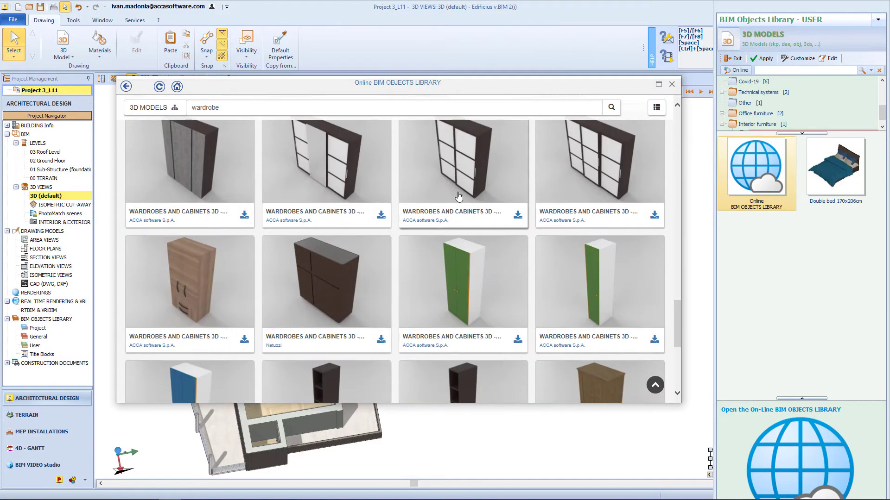
left_click(458, 187)
left_click(478, 238)
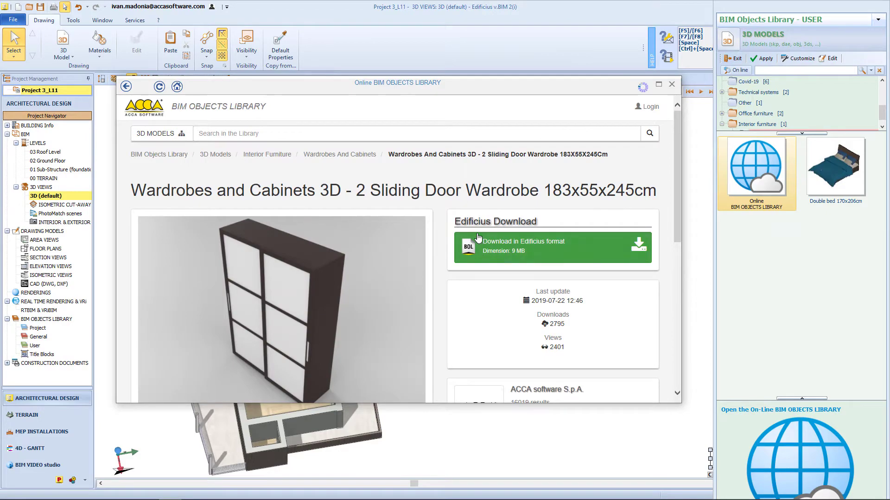
Step: Rotate the sliding door wardrobe and place it against the wall facing the bed in the third apartment's bedroom
scroll(399, 217, "up", 6)
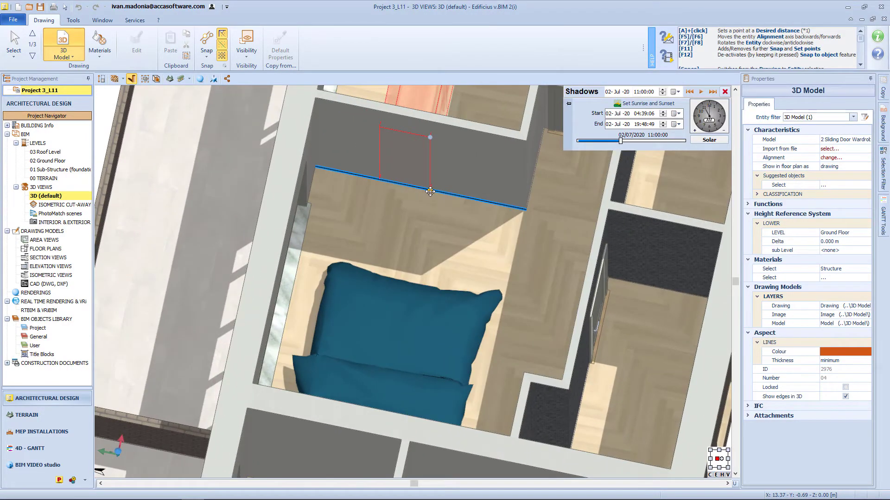
key("F7")
key("F7")
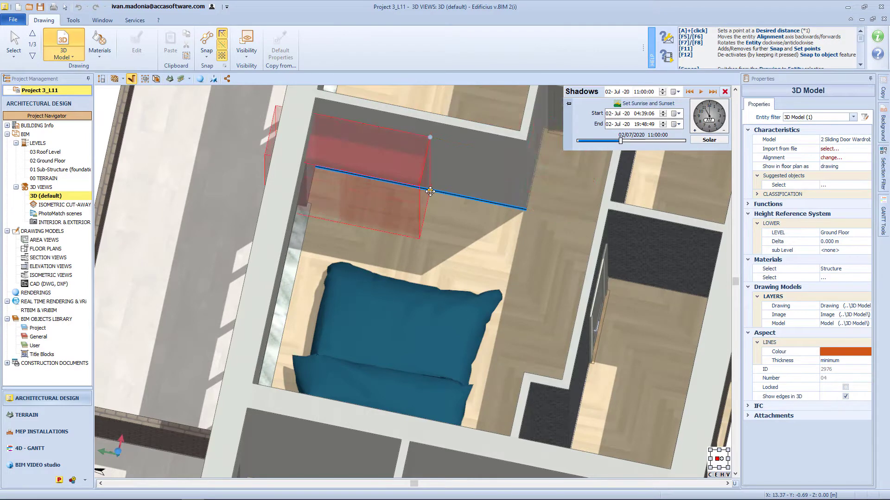
Step: Place a second sliding door wardrobe against the wall facing the bed in the middle apartment, adjusting its rotation and alignment
scroll(497, 205, "down", 5)
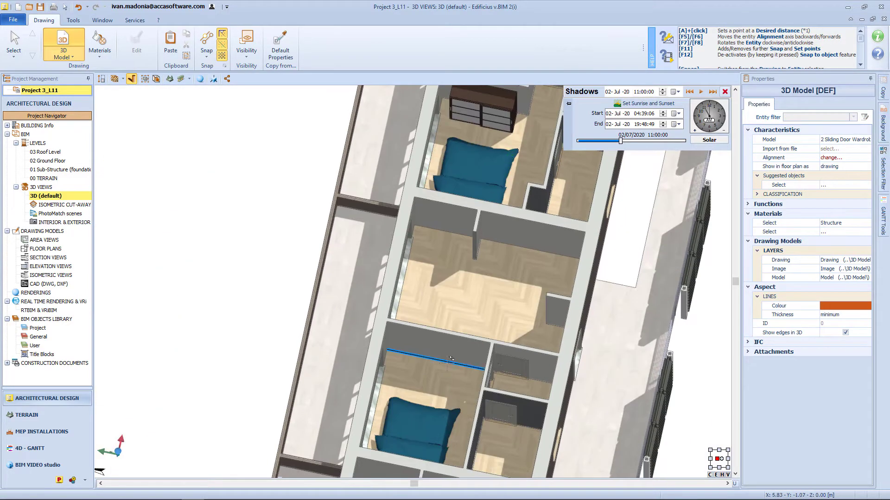
key("F8")
key("F5")
key("F6")
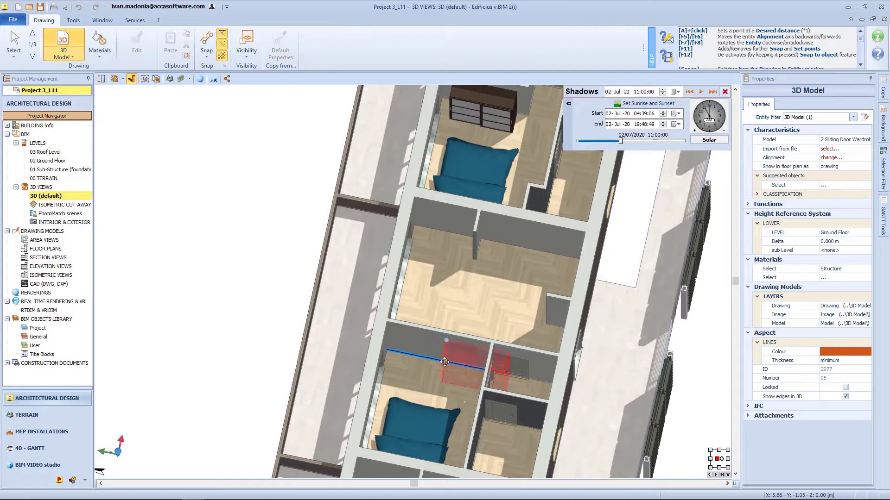
key("F6")
left_click(465, 366)
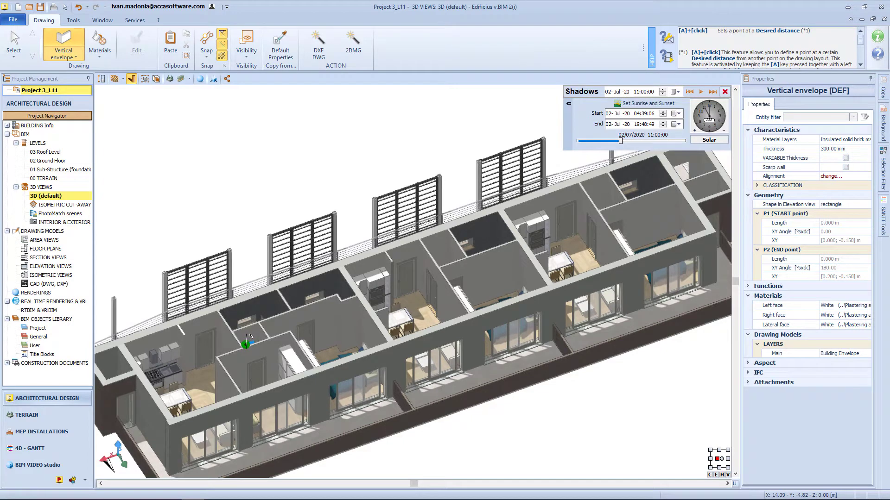
Step: Hide all 3D Model entities in the 3D view and leave the active wall drawing command
left_click(246, 47)
left_click(312, 98)
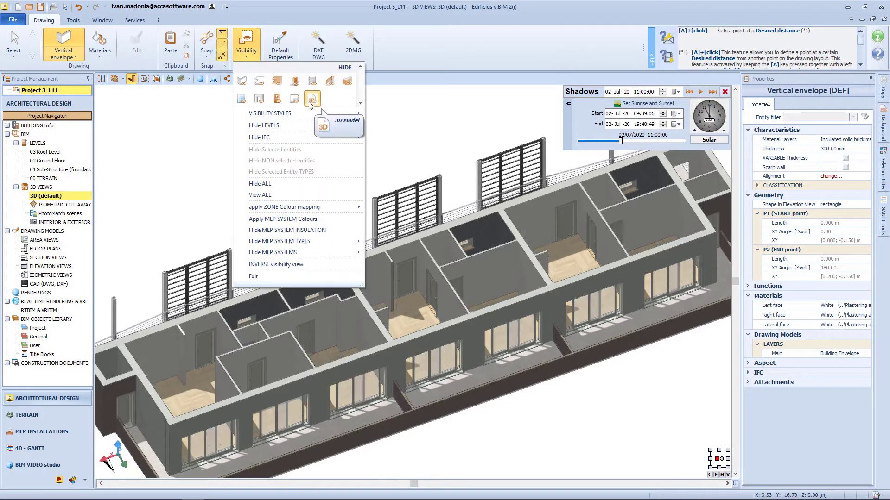
key("Escape")
key("Escape")
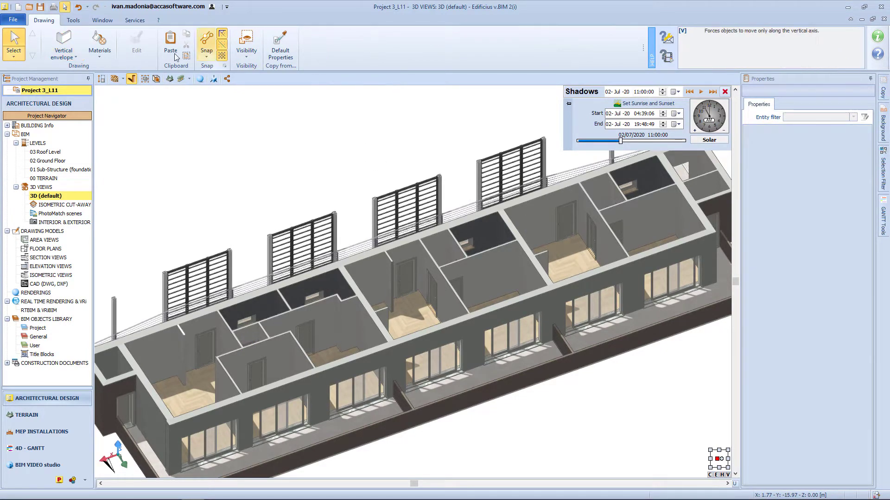
Step: Start a solid Extrusion and assign it the Skirter [P01] 75x10mm profile from the general library
left_click(74, 56)
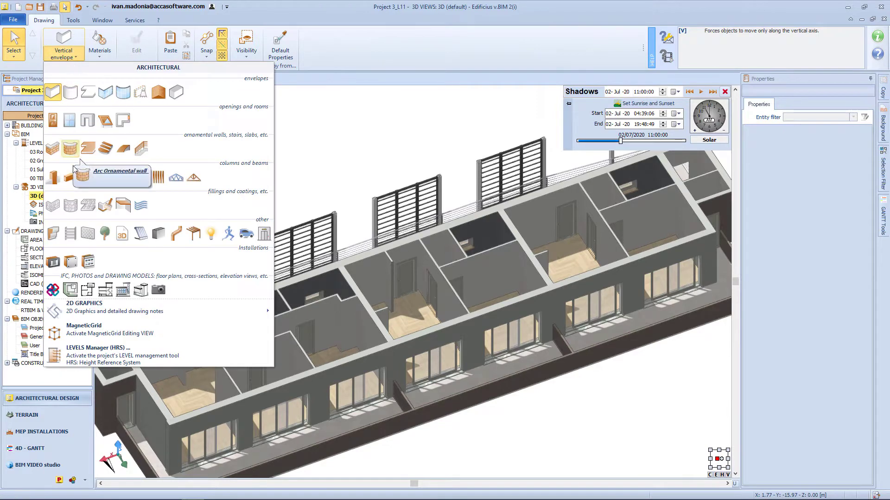
left_click(59, 234)
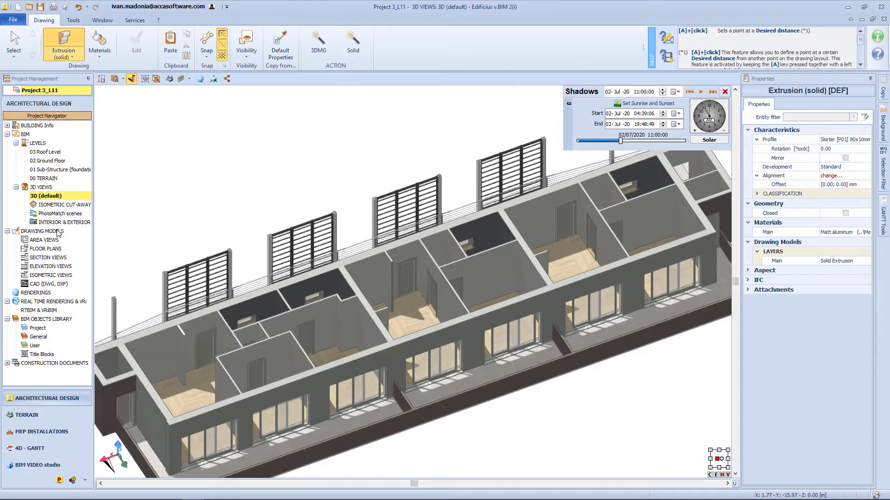
left_click(805, 132)
left_click(860, 141)
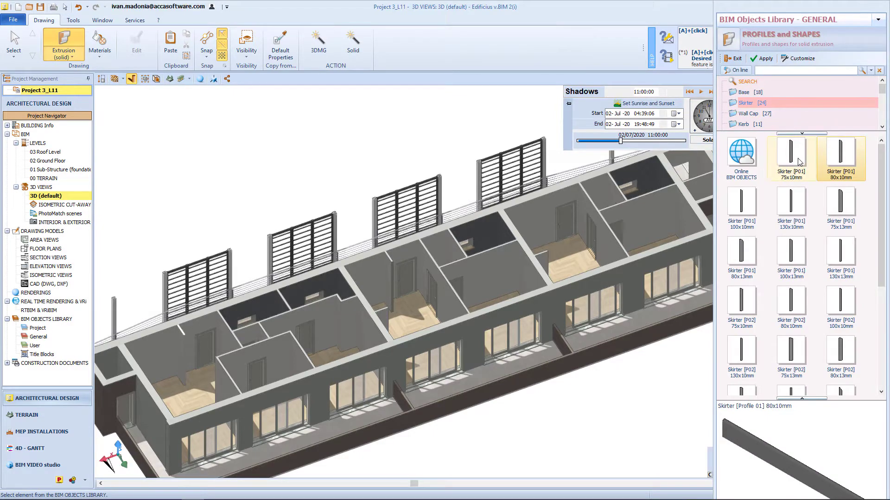
double_click(791, 157)
Step: Begin the skirting extrusion on the floor at the outer edge of the bedroom's door frame
scroll(481, 361, "up", 8)
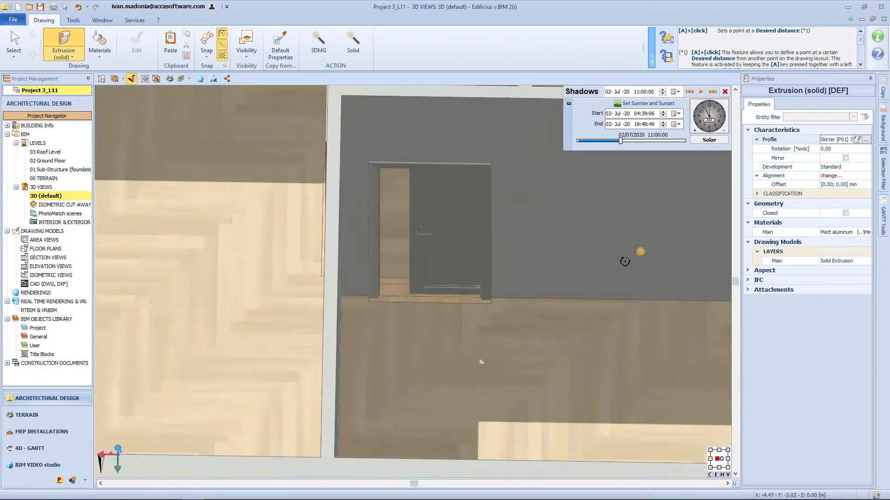
middle_click_drag(624, 261, 552, 260)
scroll(487, 252, "up", 6)
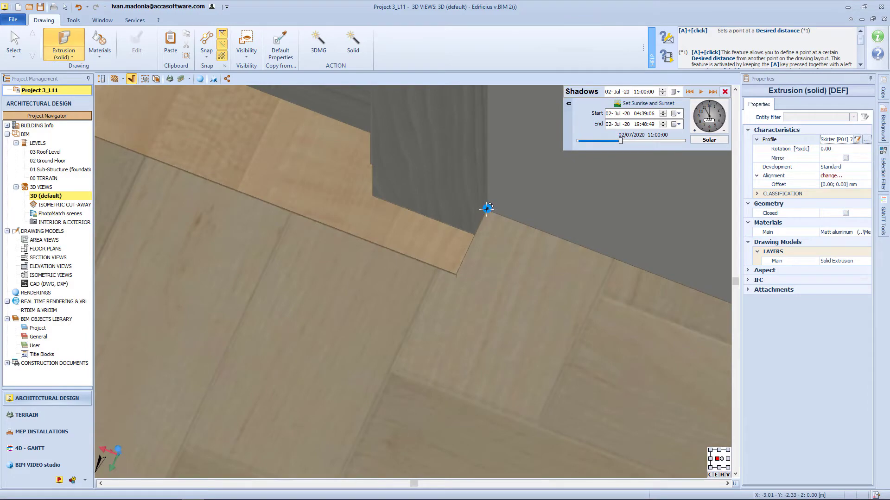
left_click(487, 208)
scroll(464, 213, "down", 6)
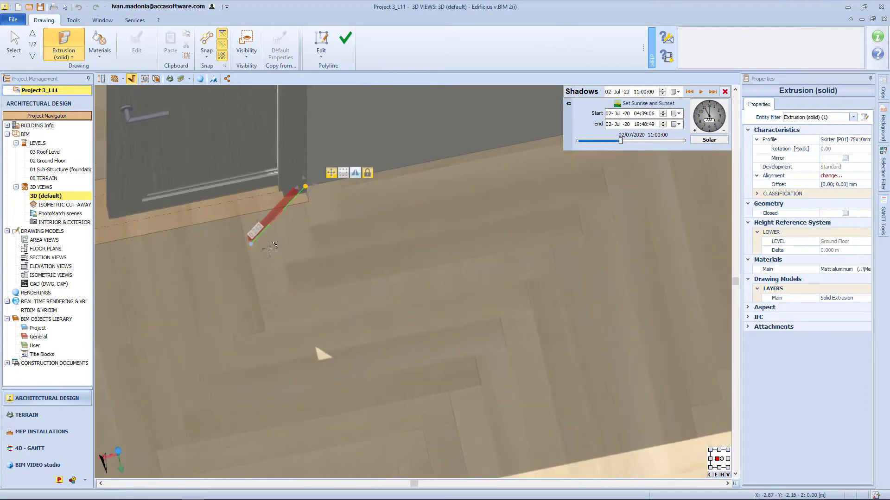
Step: Run the skirting along the door wall to the room's corner, switching the profile alignment until it sits flush with the wall
scroll(270, 249, "down", 3)
middle_click_drag(432, 228, 232, 317)
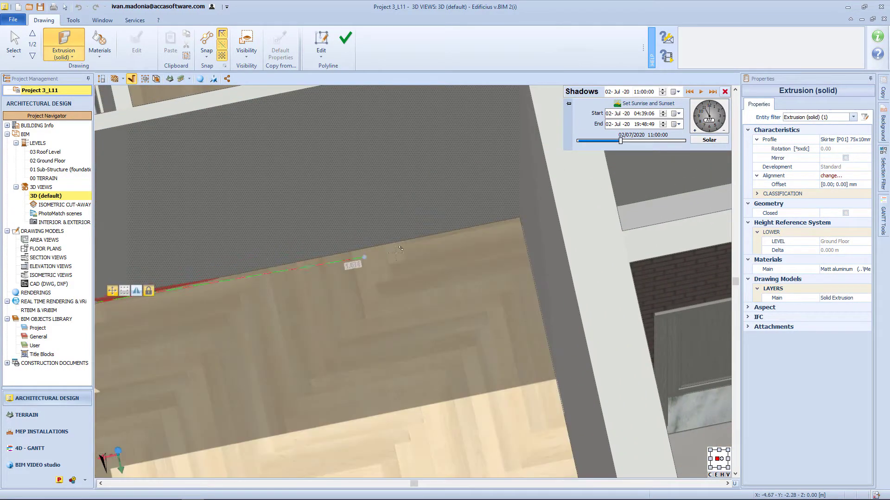
left_click(521, 217)
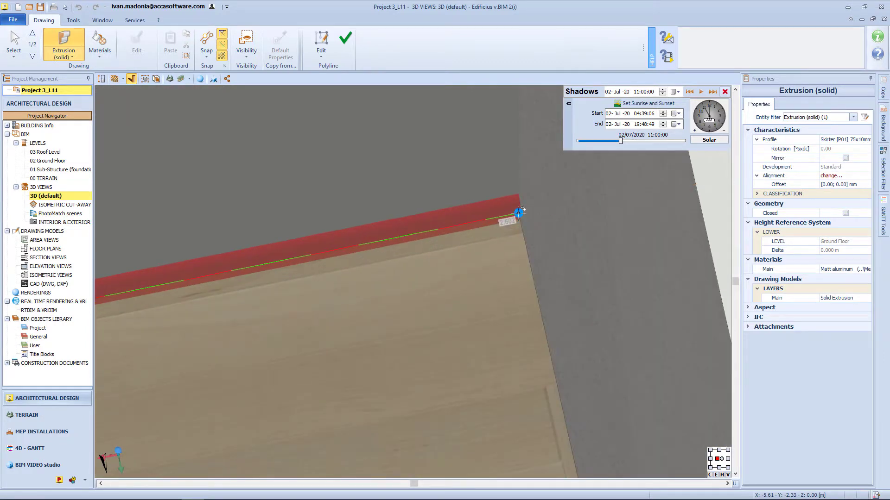
key("space")
key("space")
key("space")
key("space")
key("space")
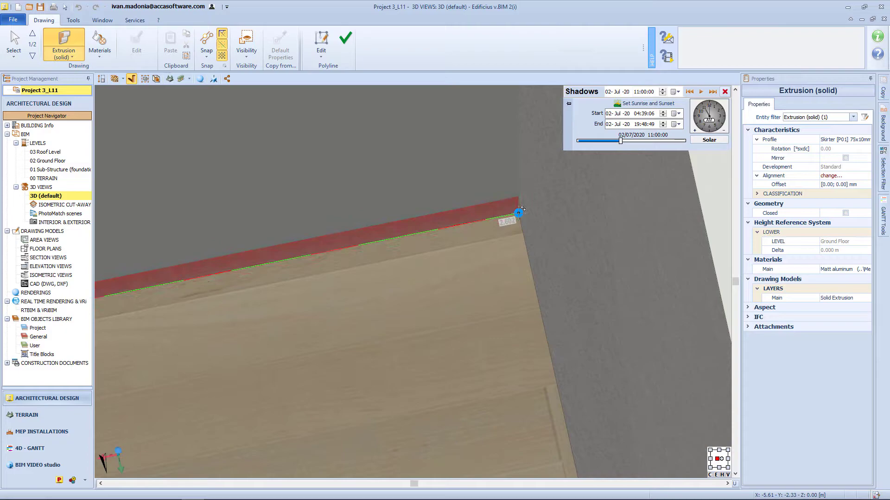
left_click(518, 213)
Step: Extend the skirting along the adjoining wall to the corner beside the large window
scroll(497, 261, "down", 4)
scroll(493, 320, "down", 8)
middle_click_drag(493, 319, 519, 250)
scroll(519, 250, "up", 3)
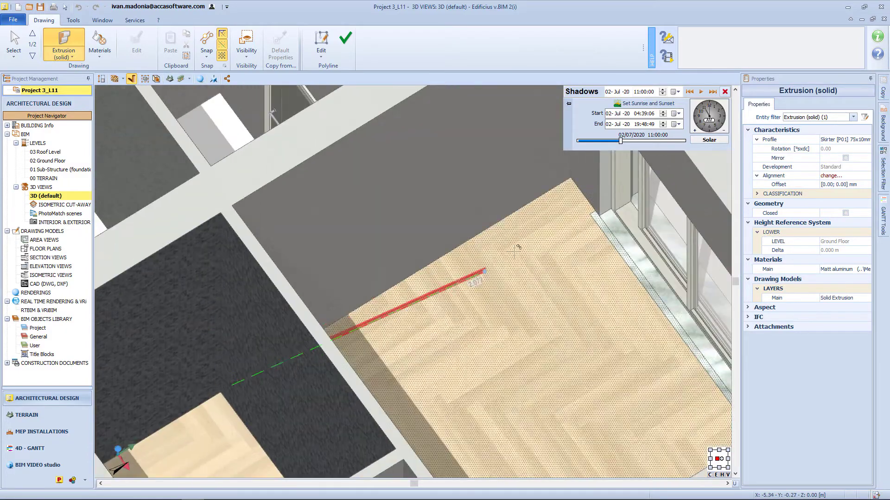
left_click(573, 180)
scroll(590, 198, "up", 5)
scroll(590, 198, "up", 5)
scroll(677, 352, "up", 4)
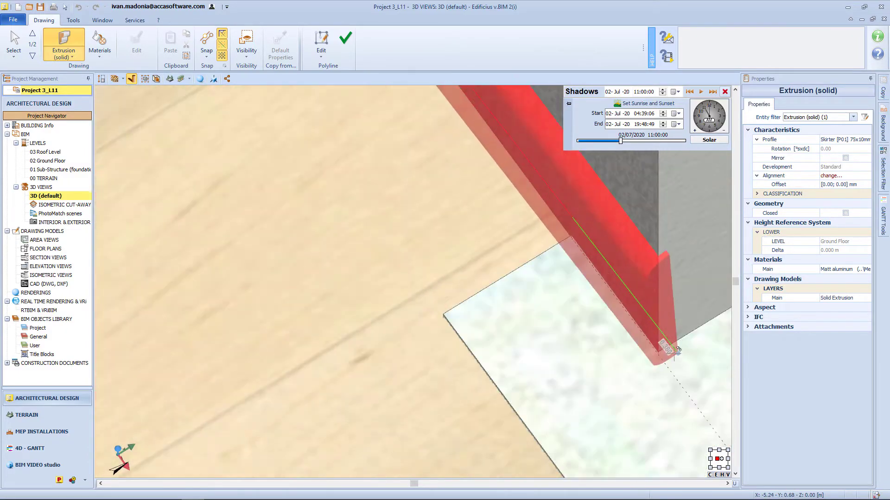
Step: Wrap the skirting around the window reveal to the window frame and finish the extrusion
left_click(657, 353)
scroll(658, 354, "down", 4)
middle_click_drag(658, 353, 379, 358)
scroll(474, 325, "up", 4)
left_click(512, 237)
right_click(427, 185)
scroll(427, 195, "down", 9)
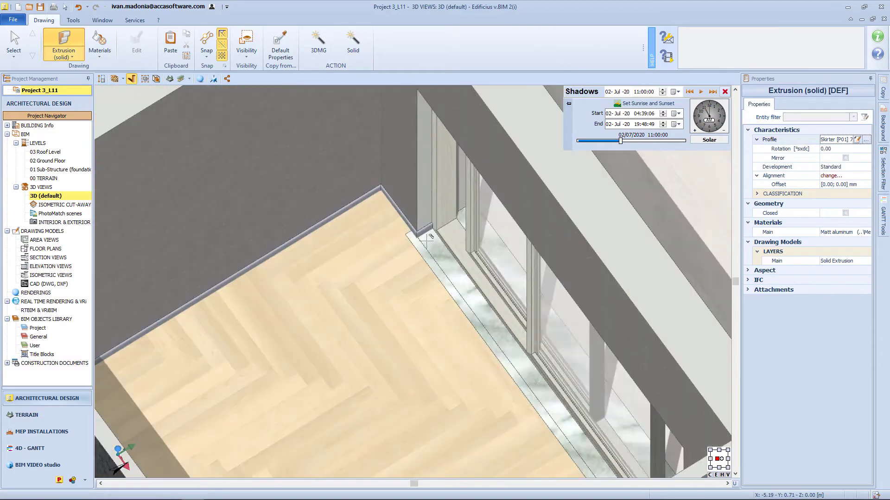
Step: Start a second skirting run at the opposite side of the window frame and follow the reveal towards the side wall
middle_click_drag(428, 232, 507, 246)
middle_click_drag(649, 250, 394, 296)
scroll(278, 185, "up", 8)
left_click(254, 163)
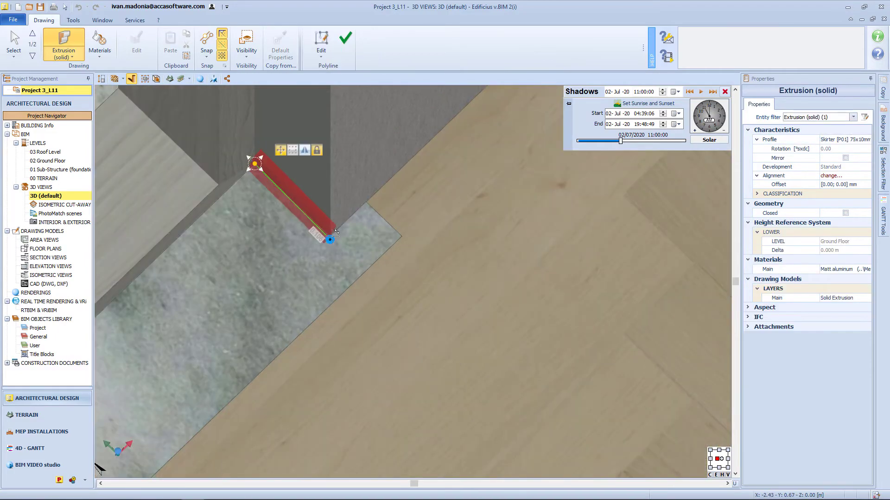
scroll(358, 200, "down", 4)
middle_click_drag(359, 199, 140, 374)
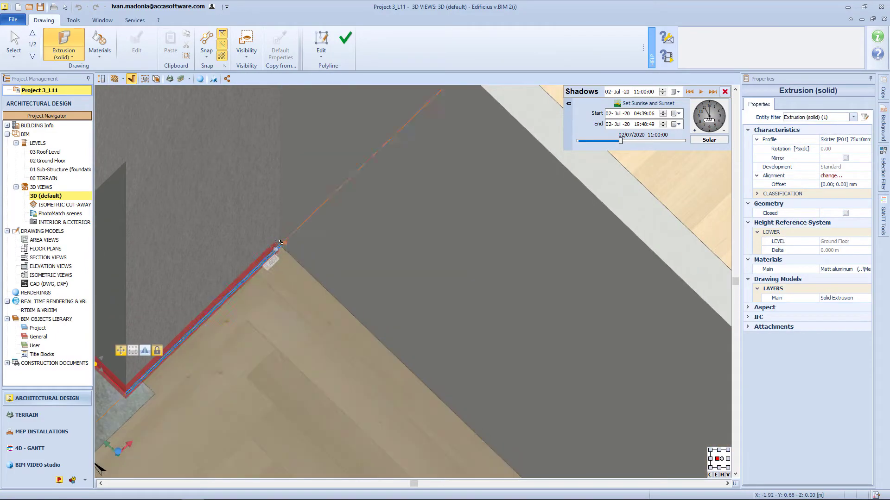
Step: Continue the second skirting run along the side wall and up to the door frame, and finish the extrusion
scroll(326, 323, "down", 5)
middle_click_drag(232, 271, 533, 288)
scroll(318, 199, "up", 5)
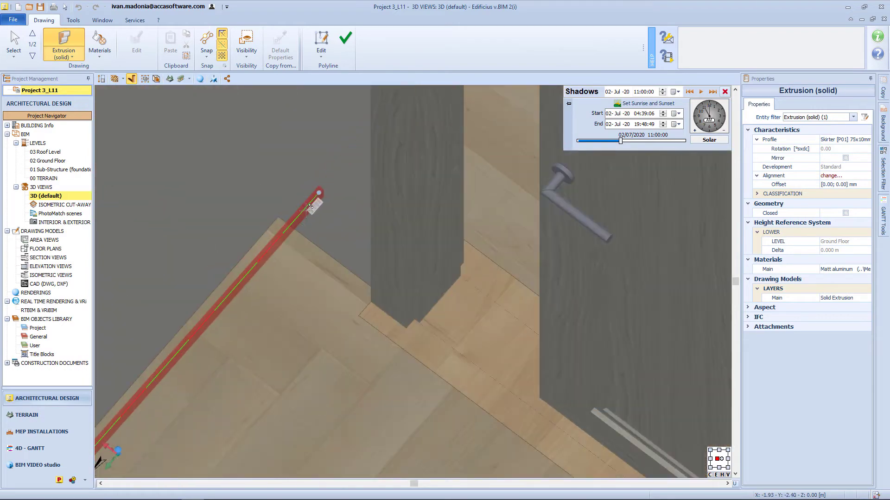
left_click(246, 229)
middle_click_drag(381, 354, 420, 340)
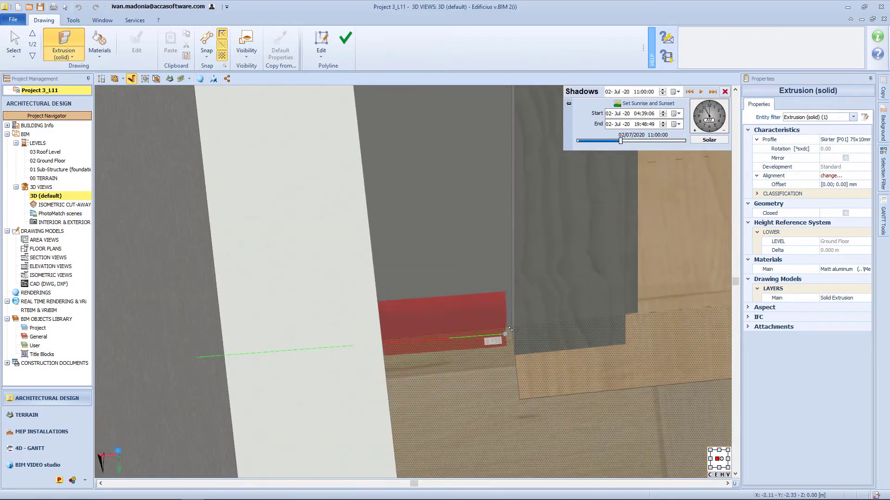
left_click(513, 341)
right_click(513, 341)
Step: Copy the birch herringbone material from the floor and assign it to the skirting beside the door
middle_click_drag(521, 293, 456, 278)
left_click(99, 41)
left_click(280, 44)
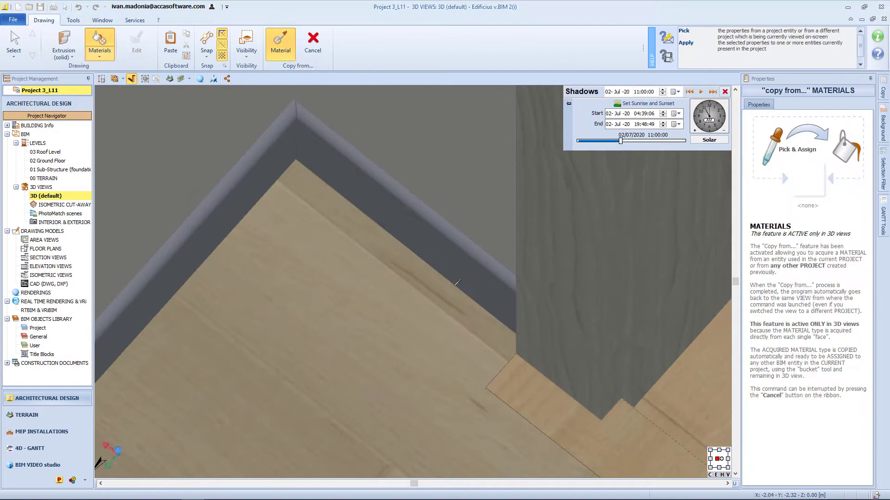
left_click(451, 269)
left_click(450, 269)
scroll(388, 264, "up", 5)
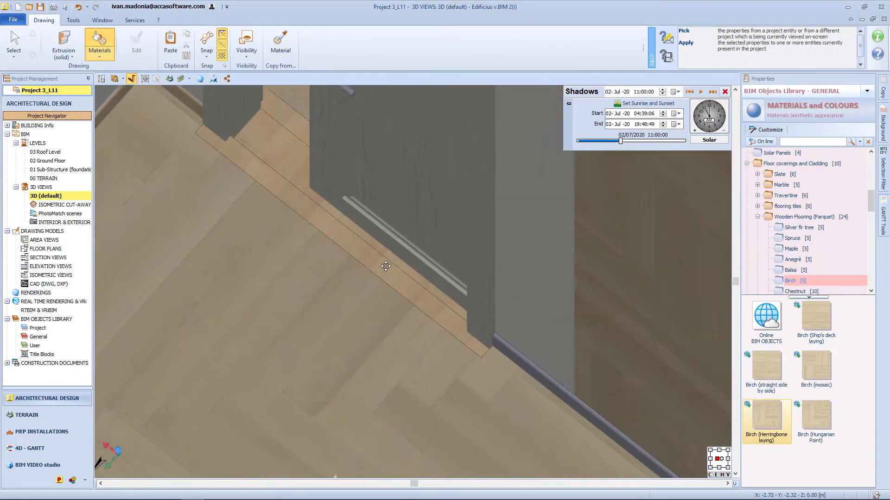
key("Escape")
Step: Switch from the 3D view to the Ground Floor level plan
scroll(396, 285, "down", 5)
scroll(397, 285, "down", 3)
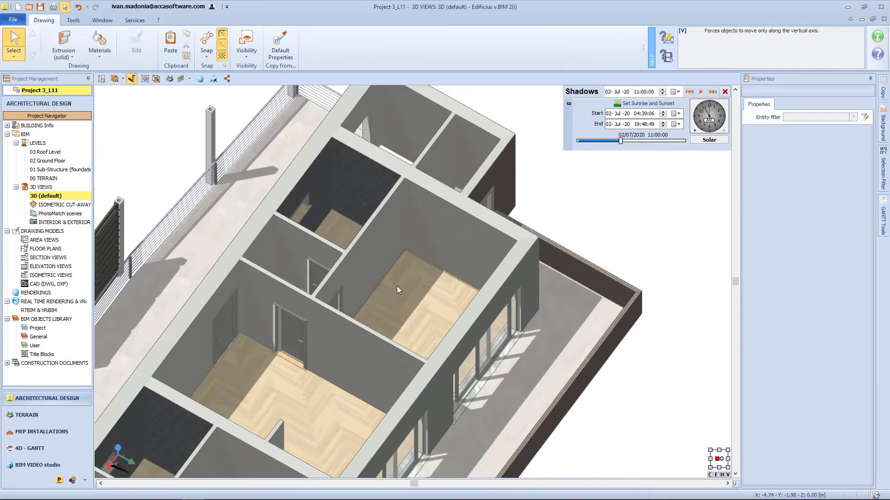
scroll(362, 303, "up", 2)
scroll(363, 303, "down", 4)
right_click(362, 303)
left_click(601, 407)
middle_click_drag(600, 407, 727, 445)
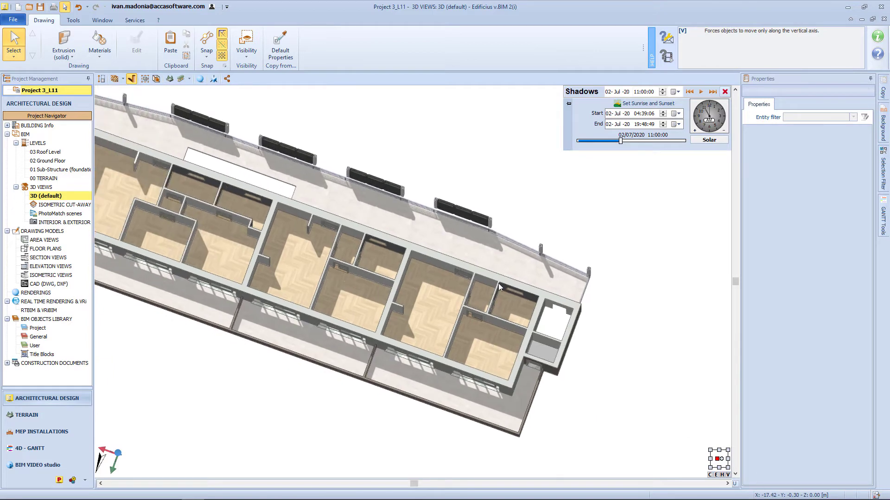
double_click(50, 160)
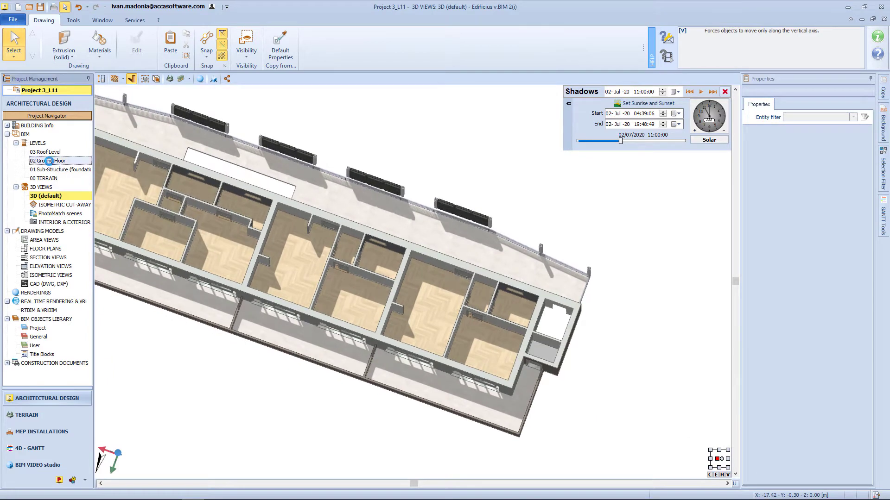
left_click(612, 80)
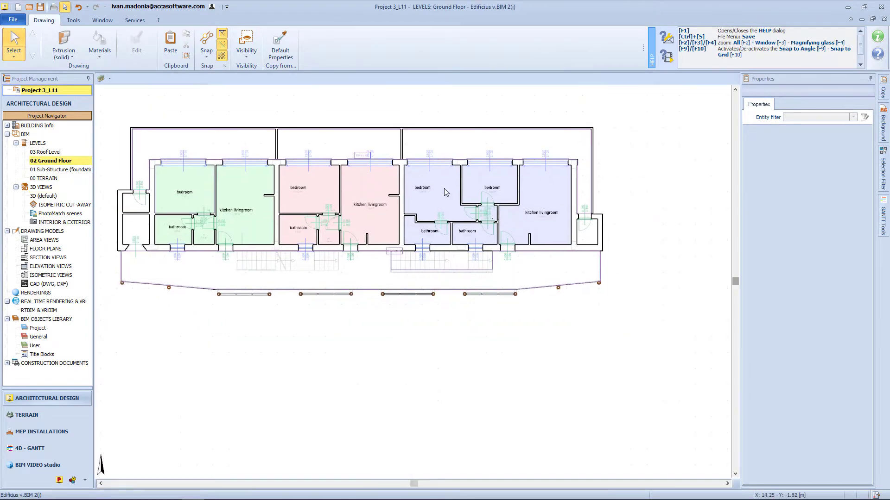
Step: Move the long outer edge of the balcony slab's stair opening outward about 0.185 m and its adjoining short edge about 0.12 m
scroll(442, 275, "up", 5)
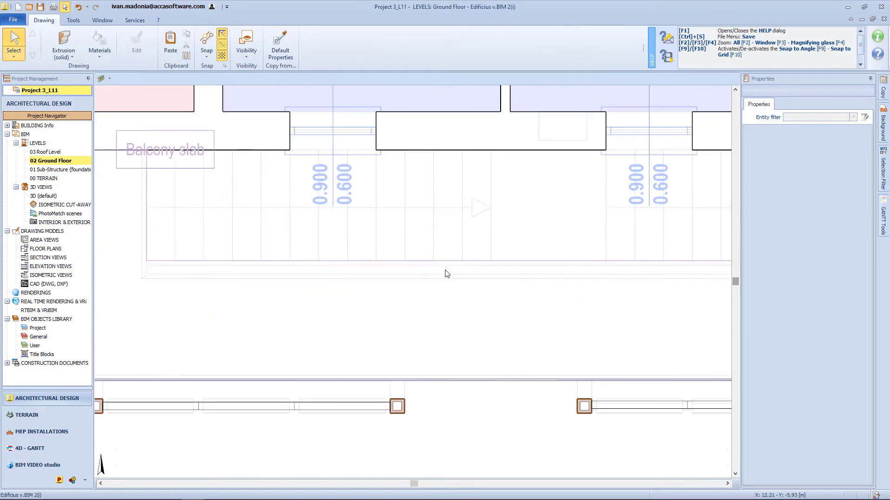
left_click(486, 258)
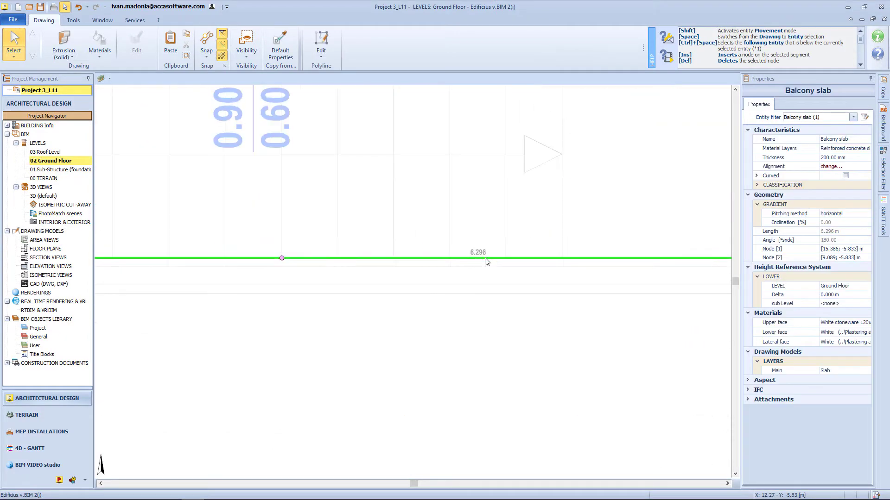
scroll(486, 262, "down", 1)
left_click_drag(382, 260, 376, 278)
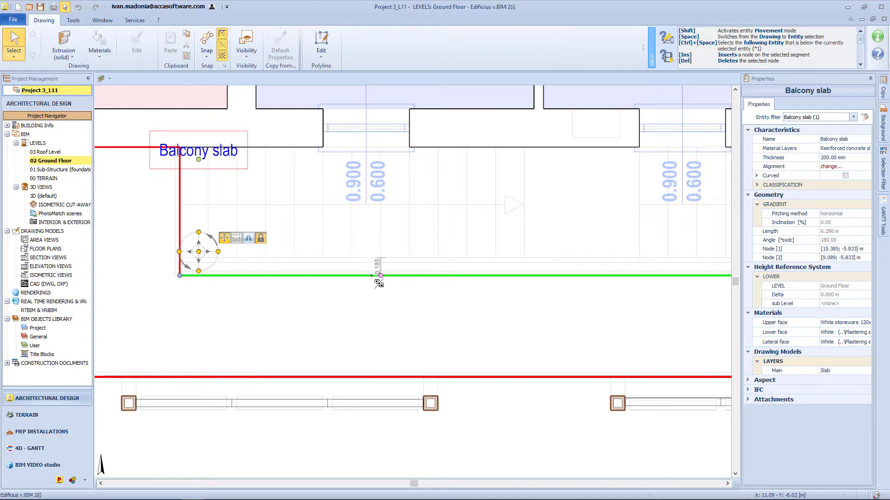
left_click(180, 228)
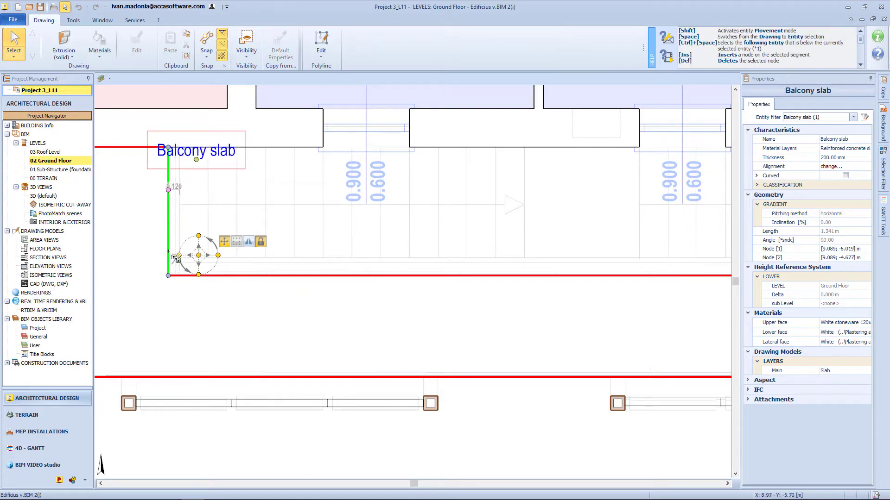
Step: Move the opposite short edge of the balcony slab's stair opening slightly outward and deselect the slab
middle_click_drag(713, 246, 431, 275)
scroll(407, 271, "up", 6)
left_click(408, 271)
left_click(373, 296)
left_click_drag(373, 296, 383, 297)
left_click(427, 360)
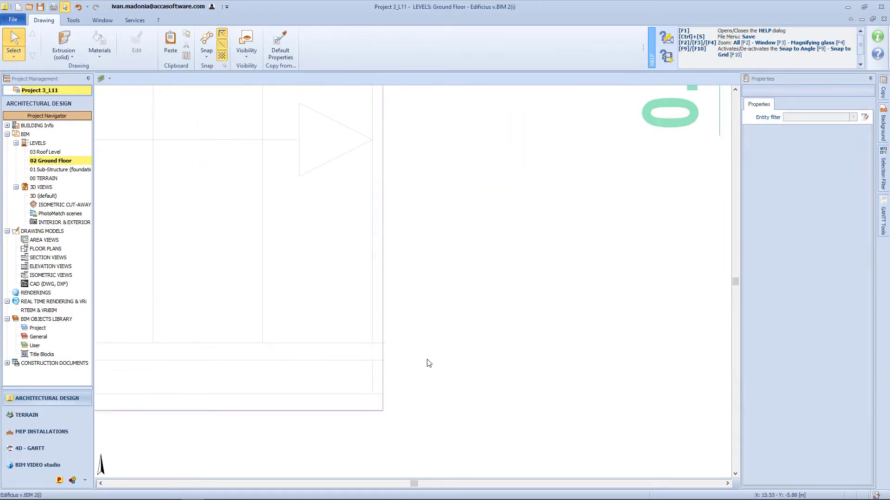
Step: Start a new Stairs object on the Ground Floor and enter its editor
scroll(426, 360, "down", 6)
scroll(426, 359, "down", 4)
middle_click_drag(343, 362, 629, 361)
left_click(64, 46)
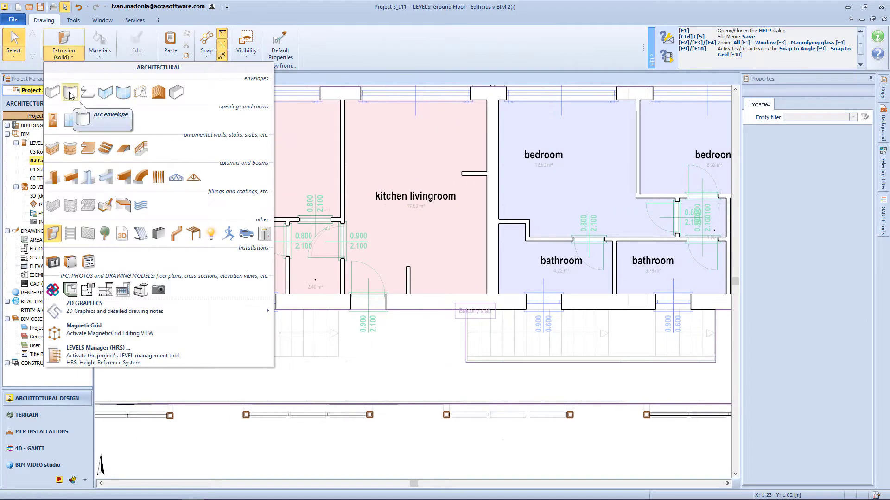
left_click(110, 160)
left_click(137, 212)
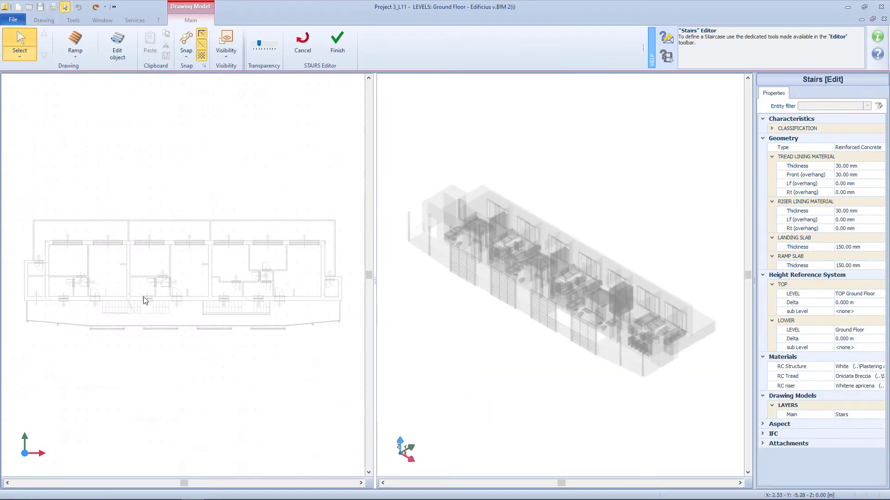
Step: Place a 1.2 m wide ramp with 13 risers over the existing stair outline, starting at its wall-side corner
left_click(79, 44)
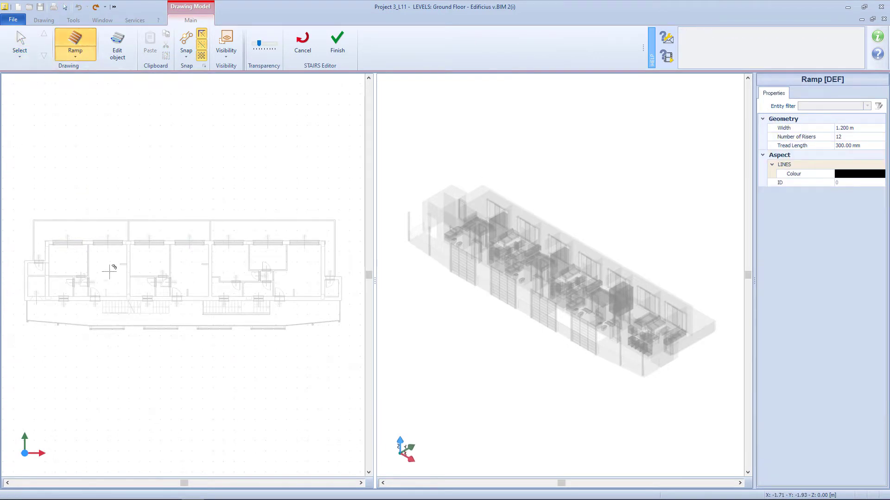
scroll(105, 283, "up", 3)
scroll(119, 282, "up", 3)
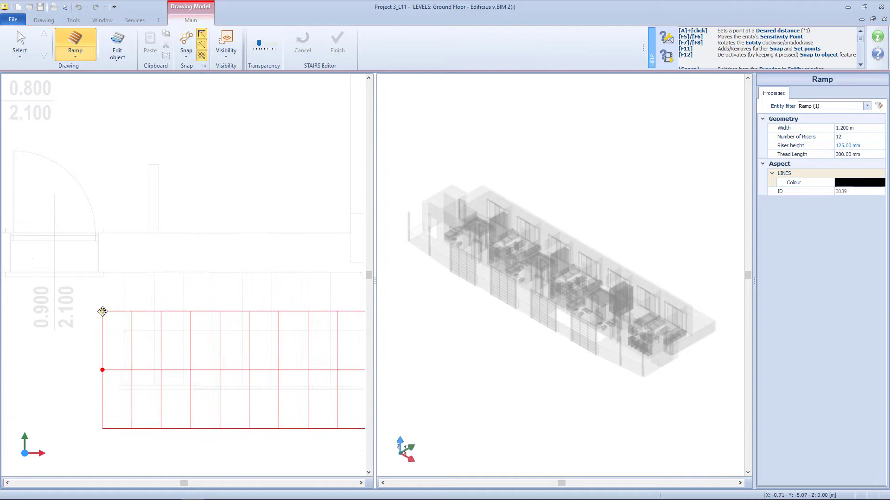
key("F5")
key("F5")
key("F5")
key("F5")
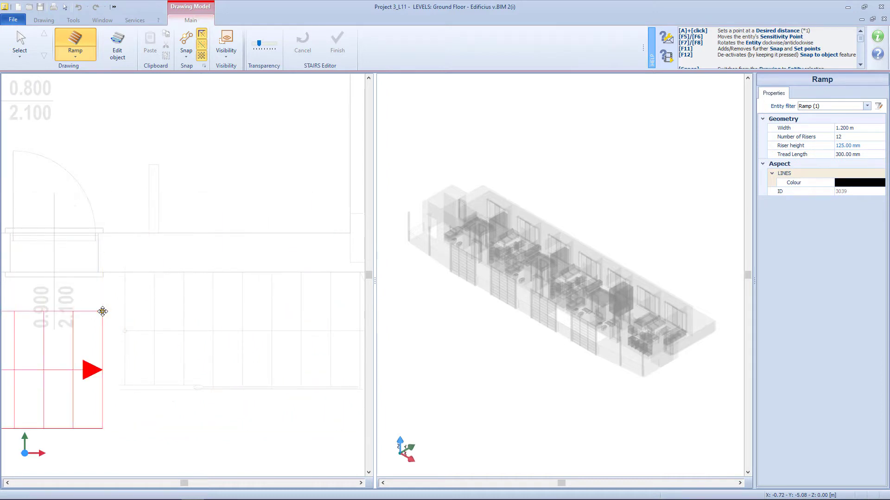
key("F5")
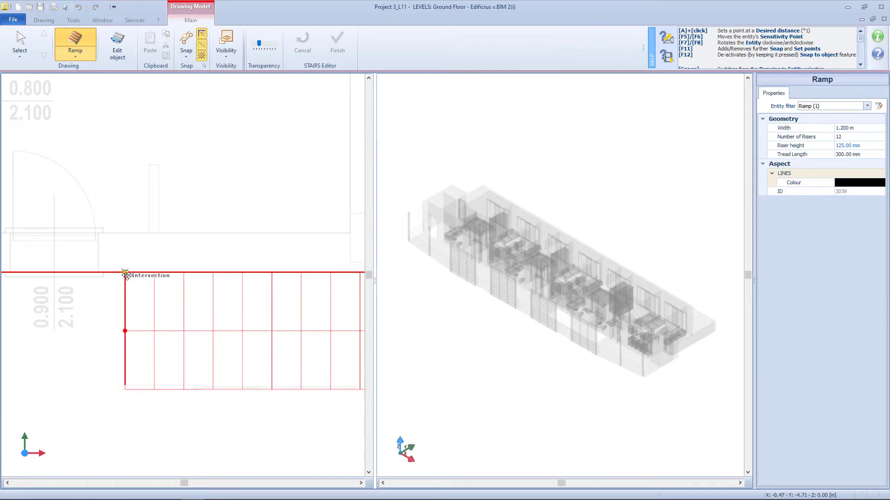
left_click(126, 273)
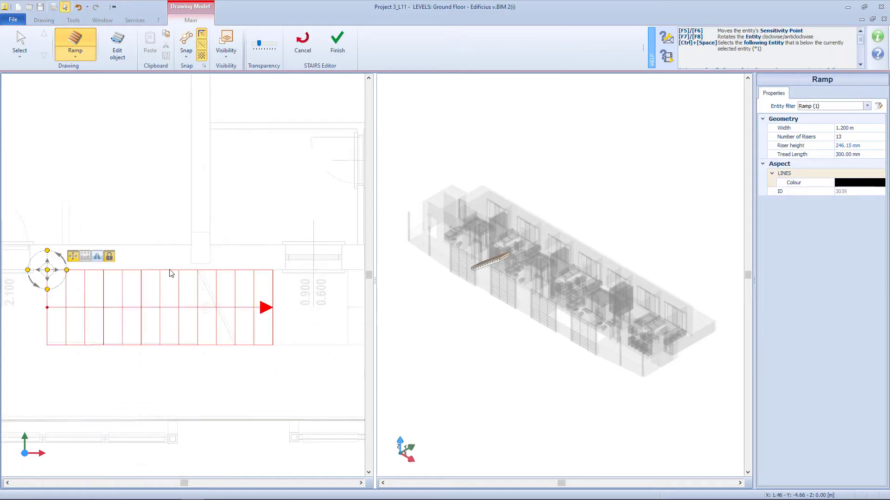
Step: Add a 1.2 by 1.2 m landing at the upper end of the ramp
left_click(75, 57)
left_click(90, 92)
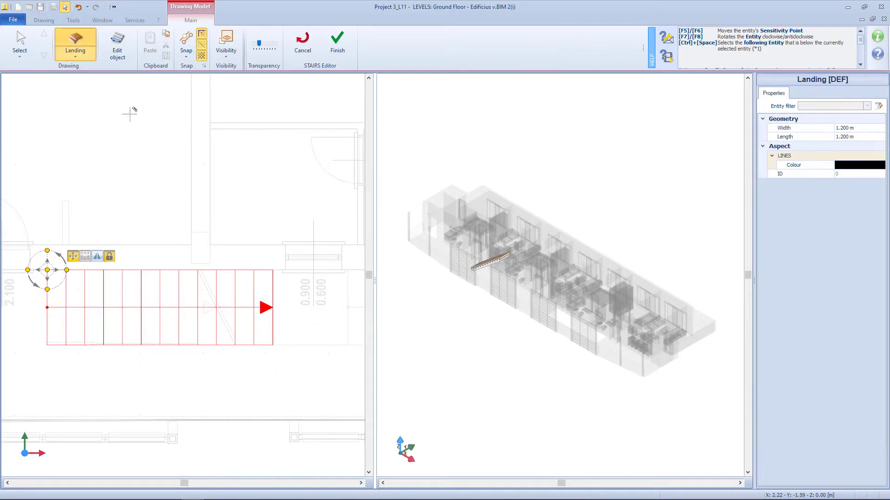
left_click(273, 345)
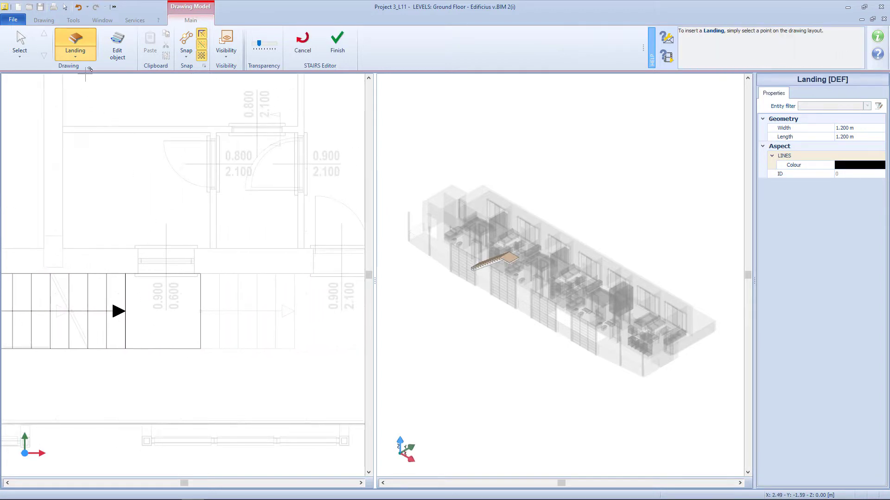
Step: Add a 1.2 m wide ramp with 6 risers at the far end of the landing and finish the staircase
left_click(82, 57)
left_click(63, 94)
left_click(844, 137)
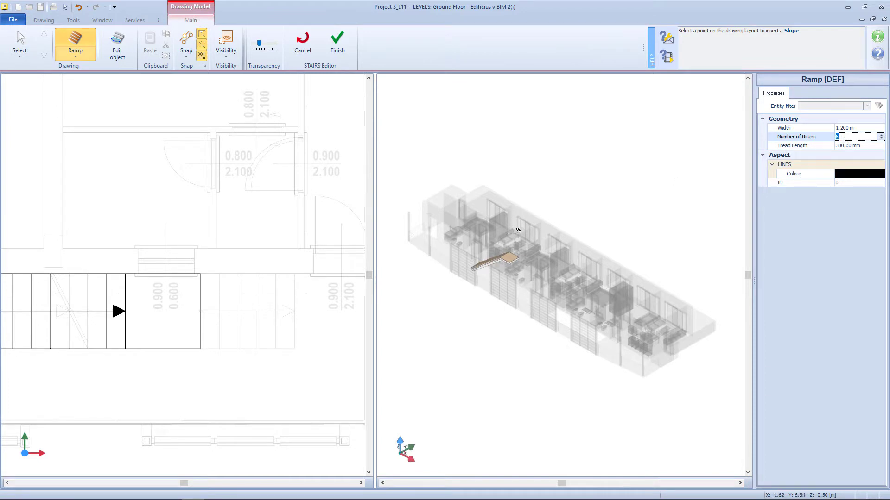
left_click_drag(211, 346, 203, 274)
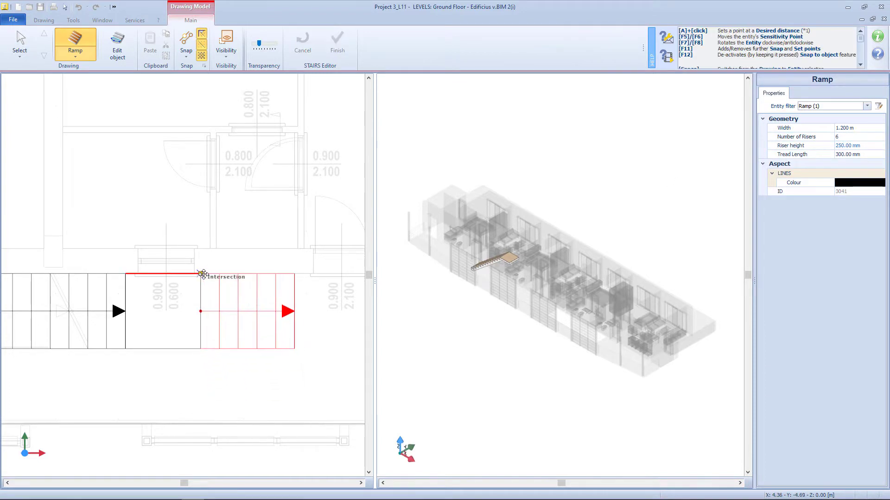
left_click(203, 274)
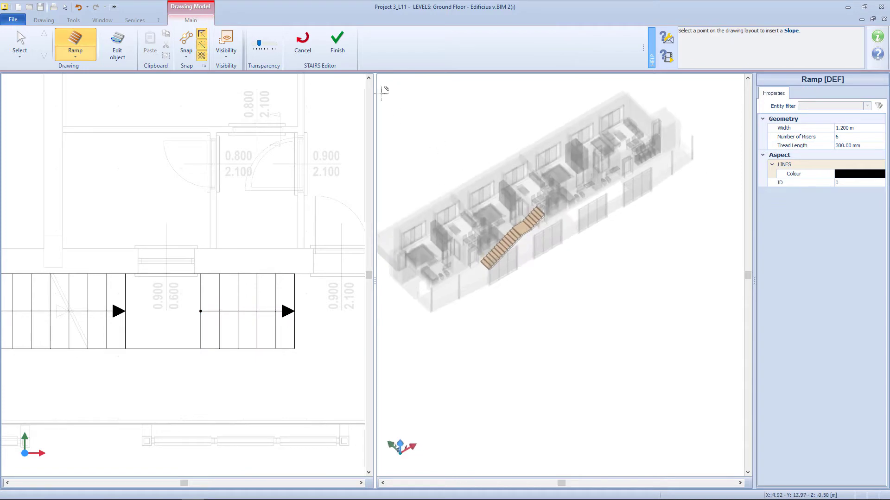
left_click(337, 43)
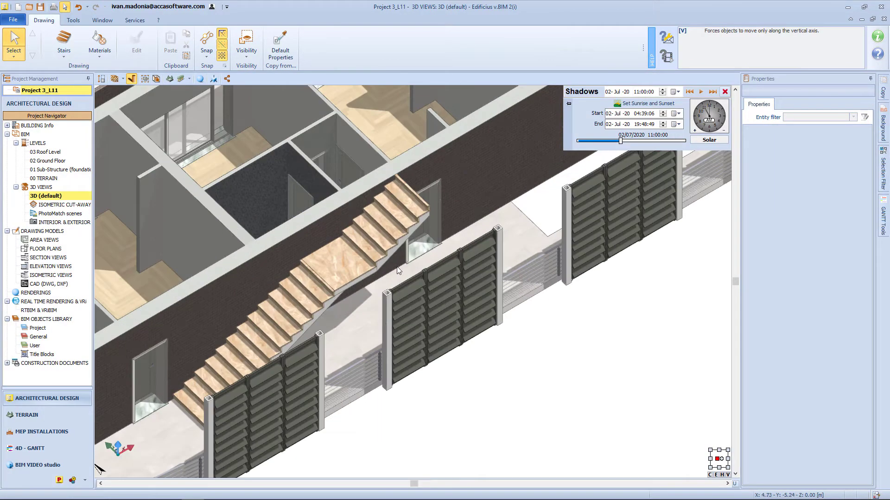
Step: Copy the Birch (Herringbone laying) floor material from an apartment room onto the staircase in the 3D view
left_click(99, 43)
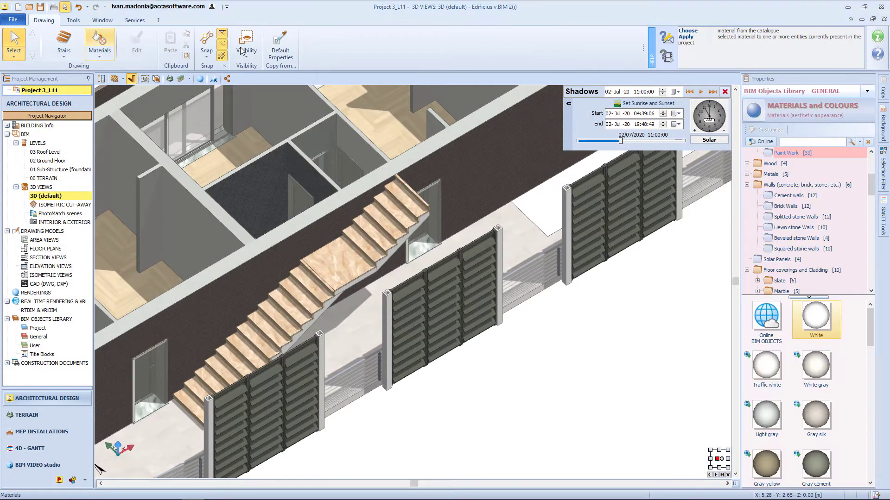
left_click(282, 41)
left_click(132, 279)
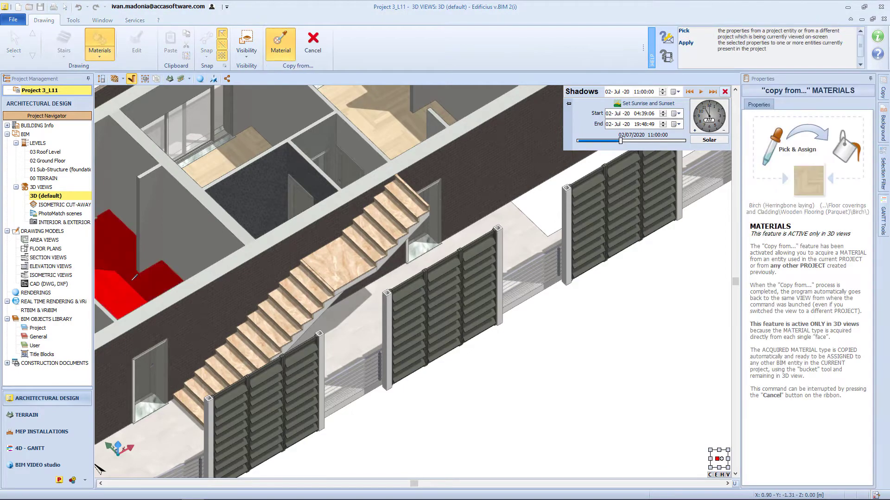
left_click(330, 268)
scroll(398, 218, "up", 5)
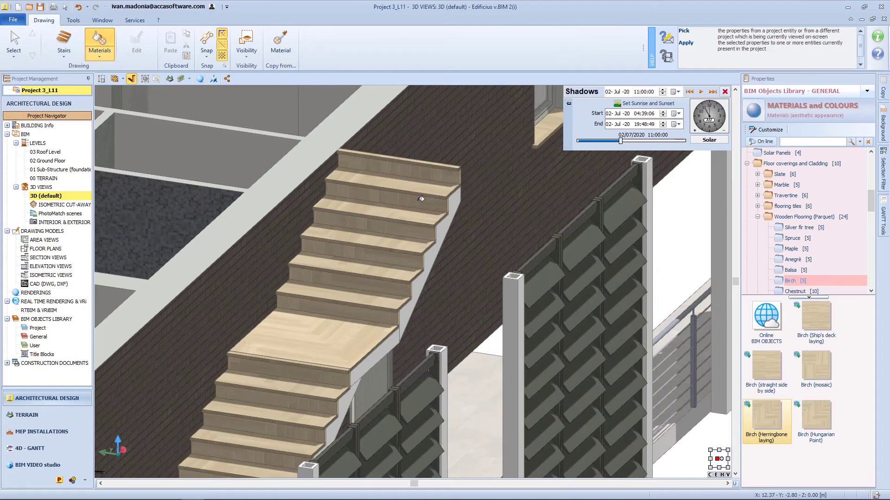
scroll(420, 200, "down", 6)
left_click(14, 41)
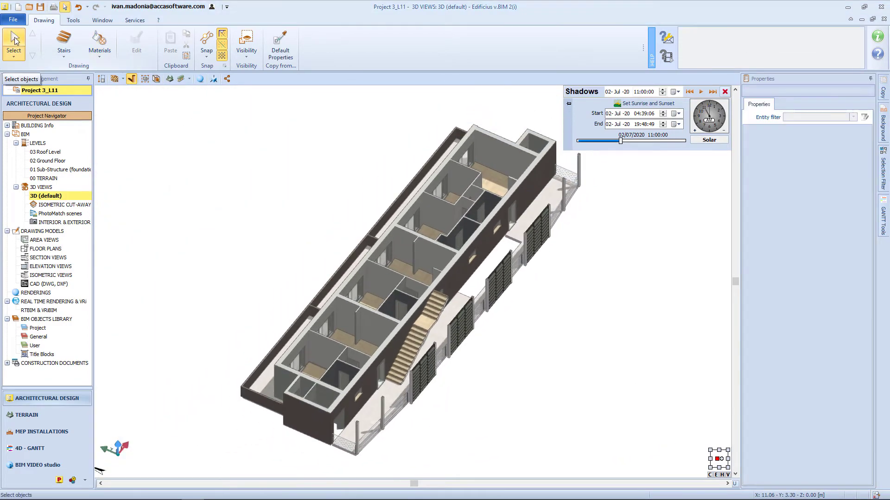
Step: On the Ground Floor, generate a beam from the DXF outline between the balcony edge and the first sunshade column
left_click(61, 161)
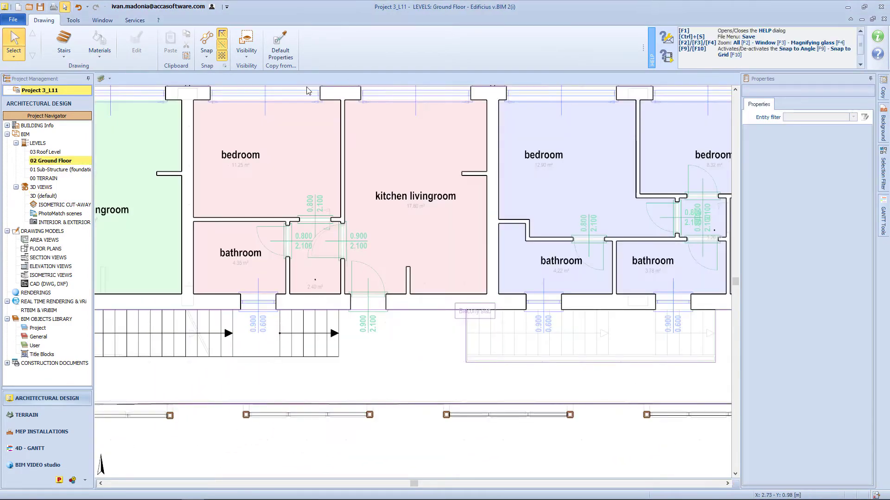
scroll(251, 350, "down", 2)
scroll(127, 400, "up", 6)
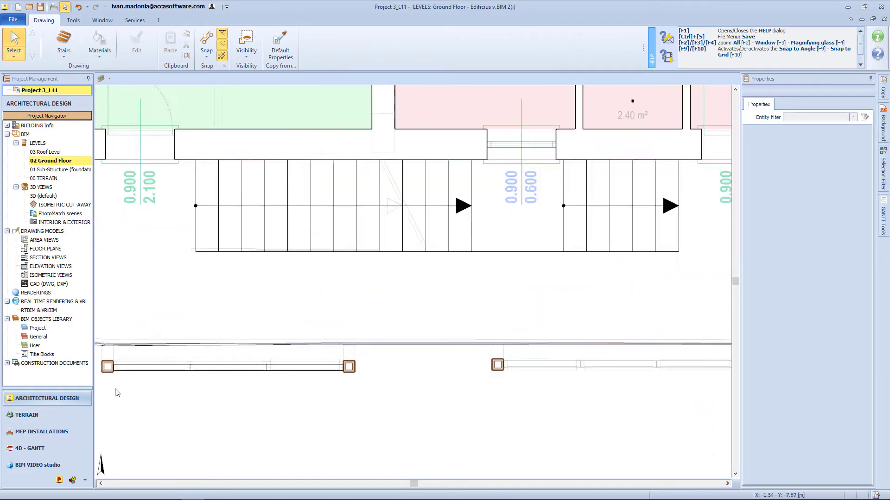
middle_click_drag(130, 381, 258, 408)
left_click(63, 46)
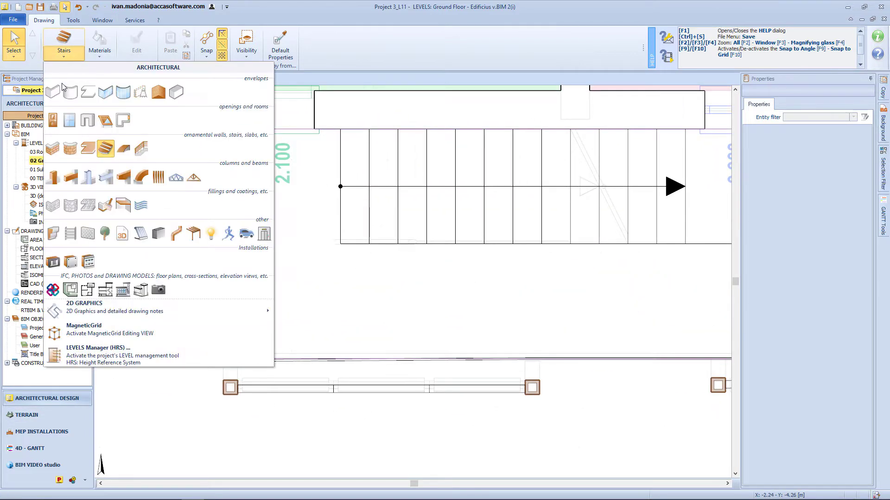
left_click(72, 178)
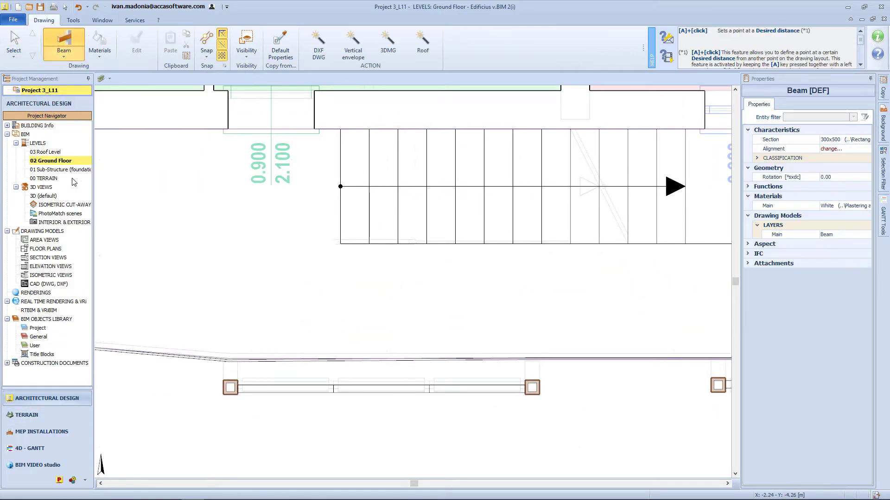
left_click(315, 44)
scroll(195, 381, "up", 3)
left_click_drag(261, 336, 343, 361)
Step: Generate matching beams from the DXF outlines at the remaining sunshade columns along the balcony
scroll(530, 381, "down", 5)
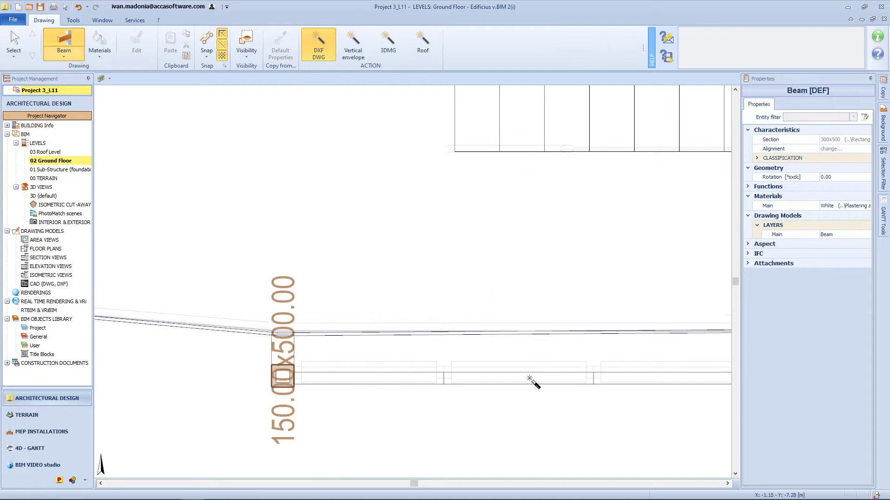
left_click(462, 379)
left_click_drag(497, 389, 509, 390)
scroll(513, 389, "down", 4)
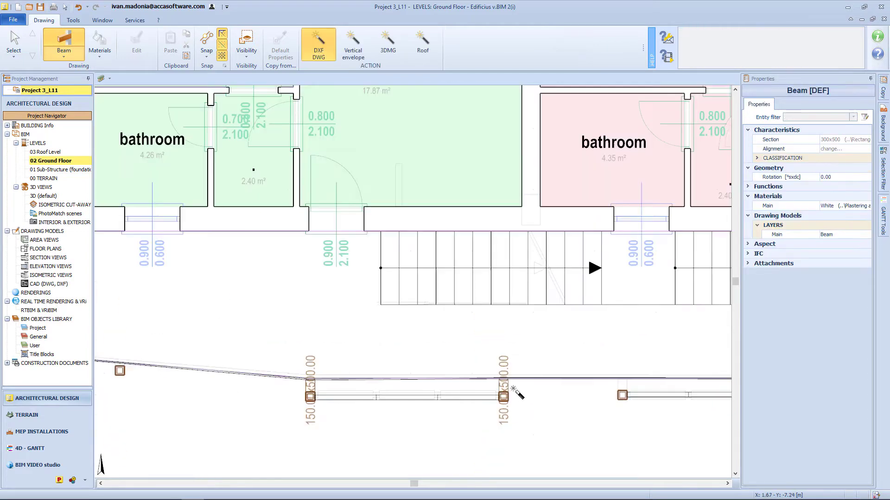
left_click_drag(616, 387, 631, 384)
middle_click_drag(668, 390, 411, 396)
left_click_drag(550, 392, 567, 390)
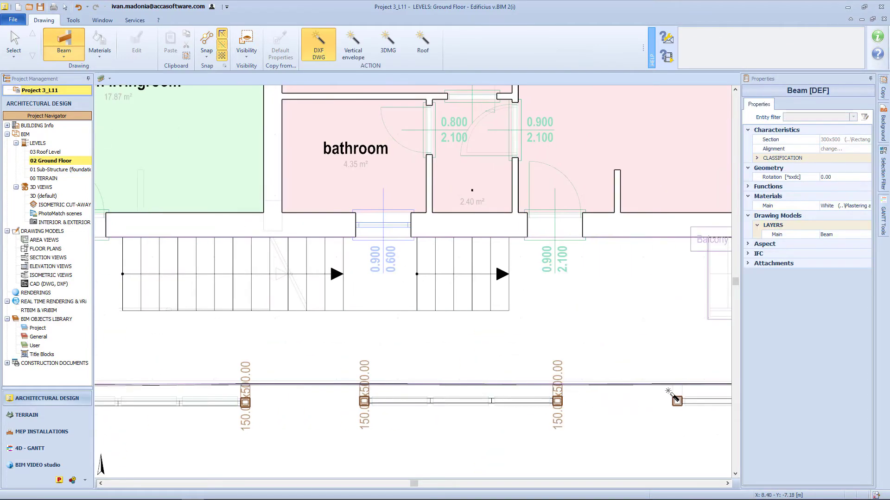
scroll(675, 397, "down", 6)
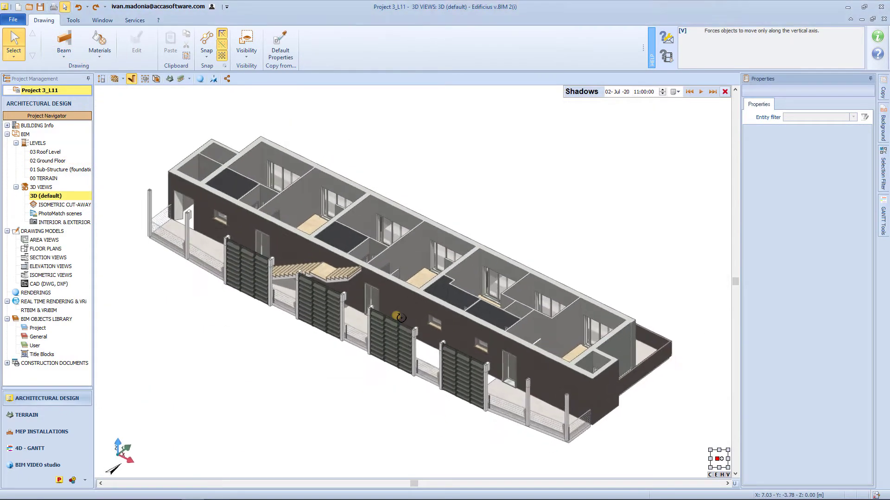
Step: Select the balcony-edge elements in the 3D view, filter them to beams only, and assign a different rectangular section from the library
middle_click_drag(402, 317, 462, 301)
left_click_drag(462, 301, 428, 266)
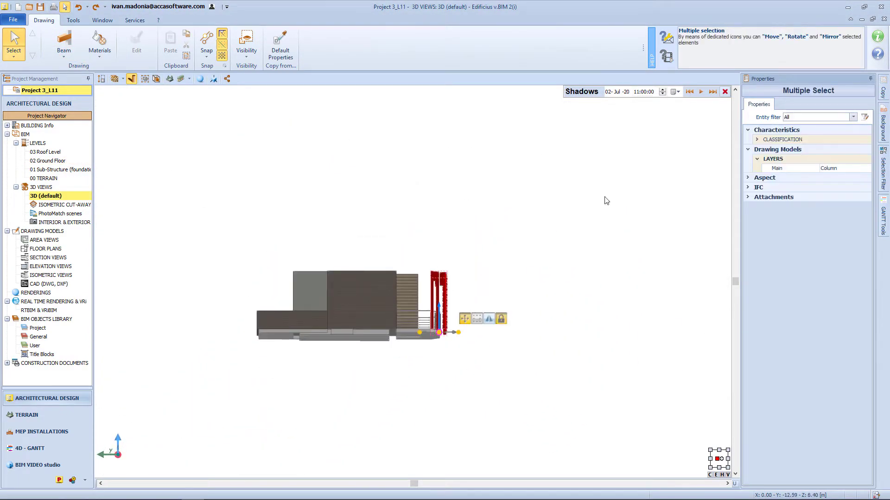
left_click(839, 119)
left_click(839, 129)
left_click(866, 139)
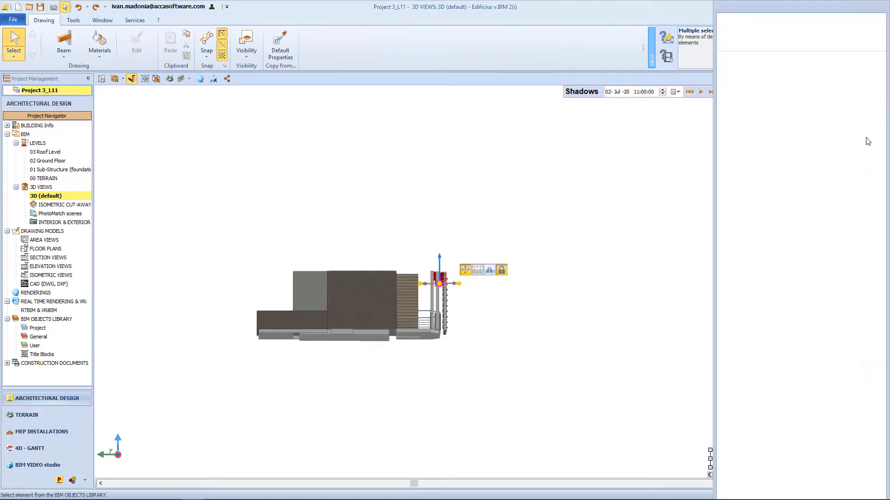
double_click(751, 205)
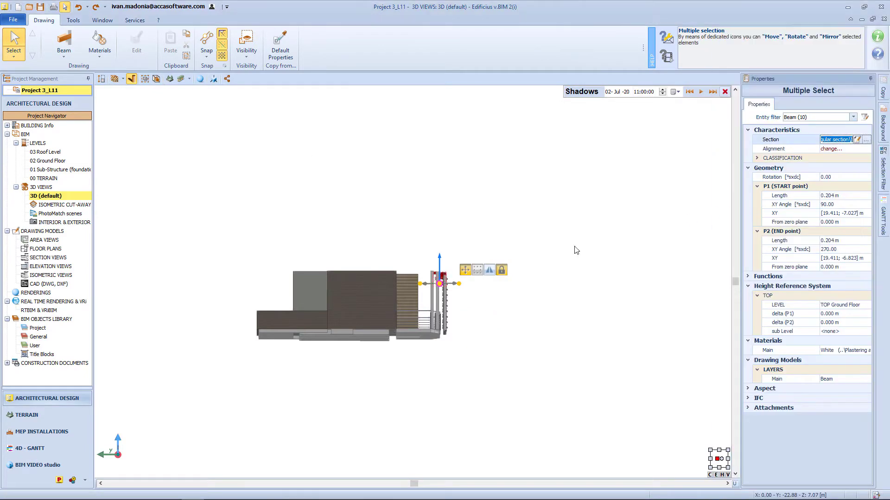
middle_click_drag(473, 278, 473, 298)
scroll(473, 298, "up", 5)
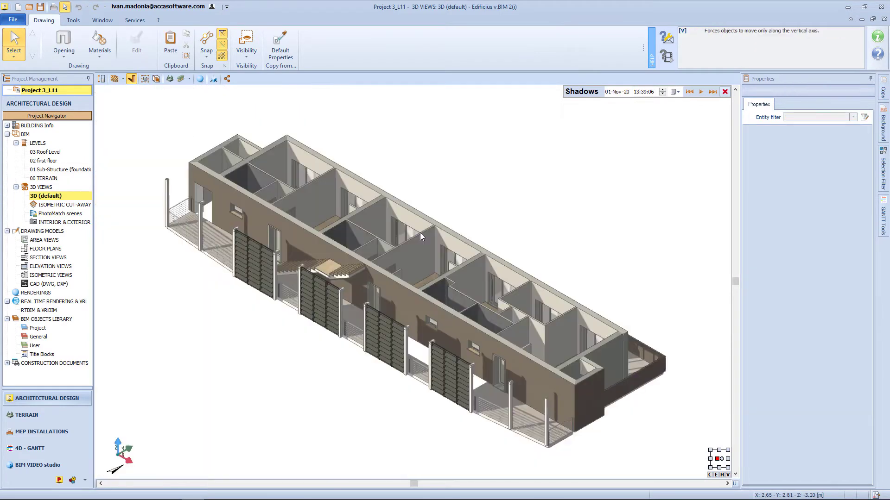
Step: In the levels manager, insert two levels above the first floor and name them second floor and third floor
right_click(63, 170)
left_click(111, 174)
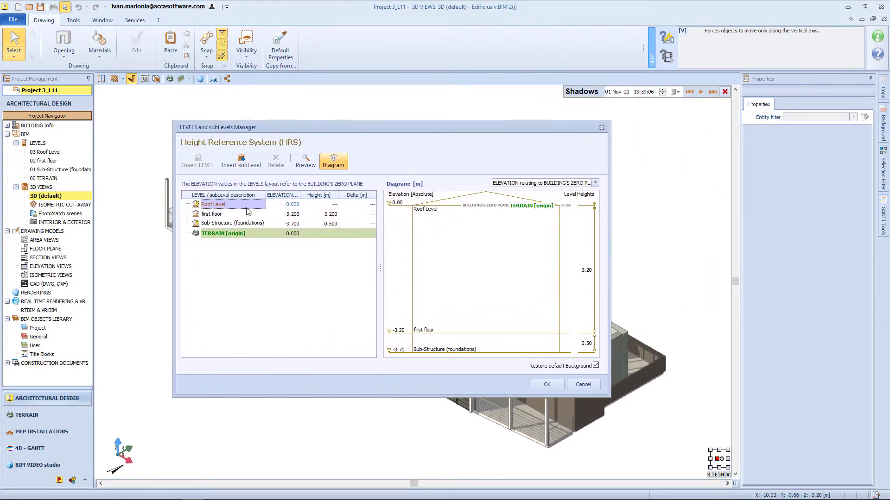
left_click(217, 215)
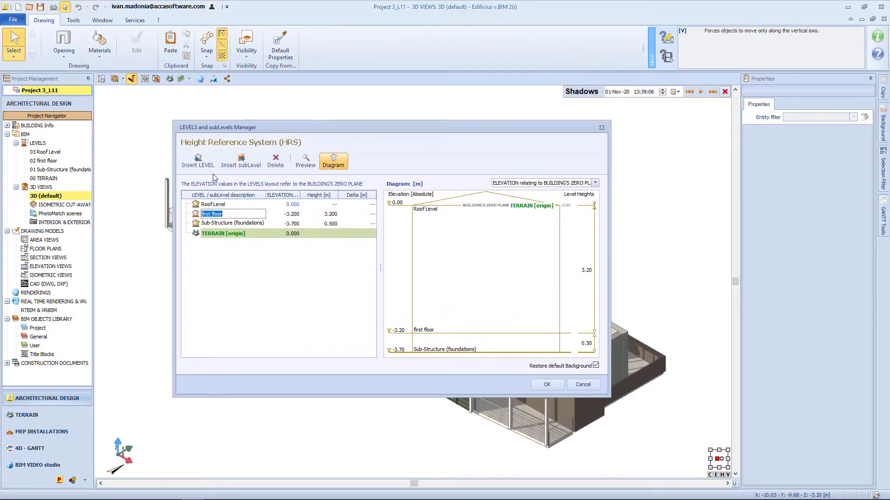
left_click(204, 164)
left_click(204, 164)
left_click(217, 225)
type("second floor")
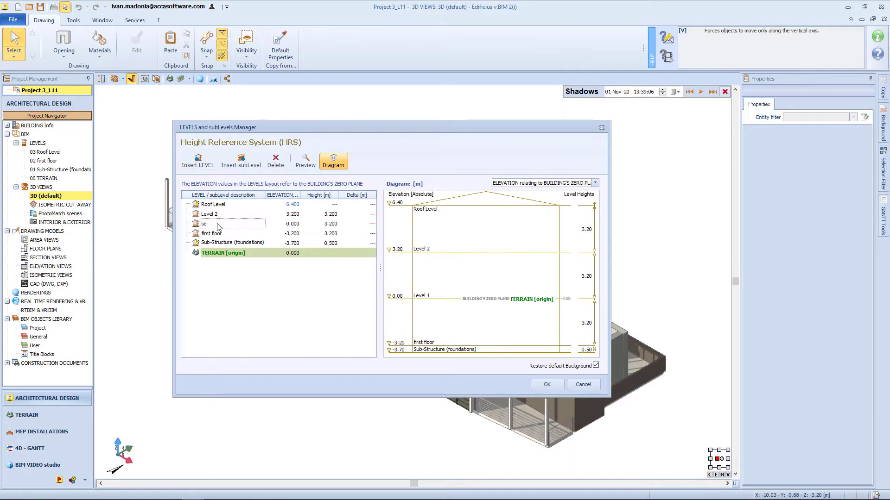
key("Return")
key("Up")
type("third floor")
key("Return")
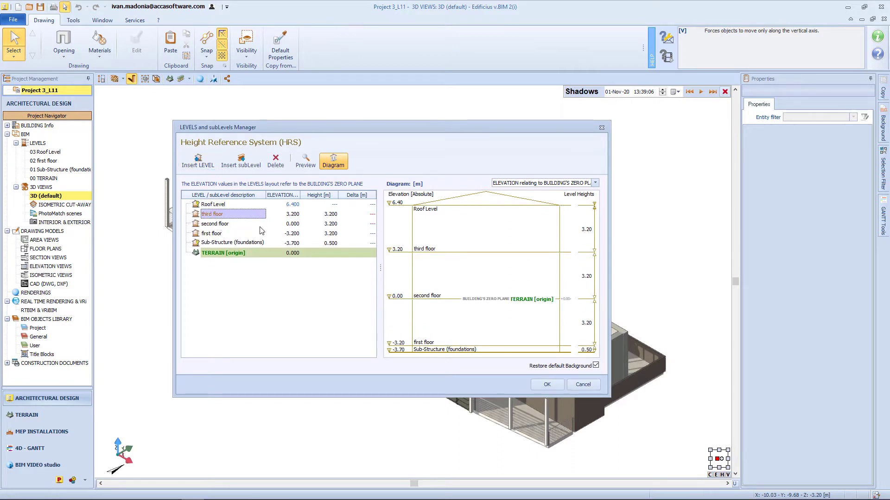
Step: Insert two levels between the first floor and the foundations, named ground floor and basament
left_click(219, 237)
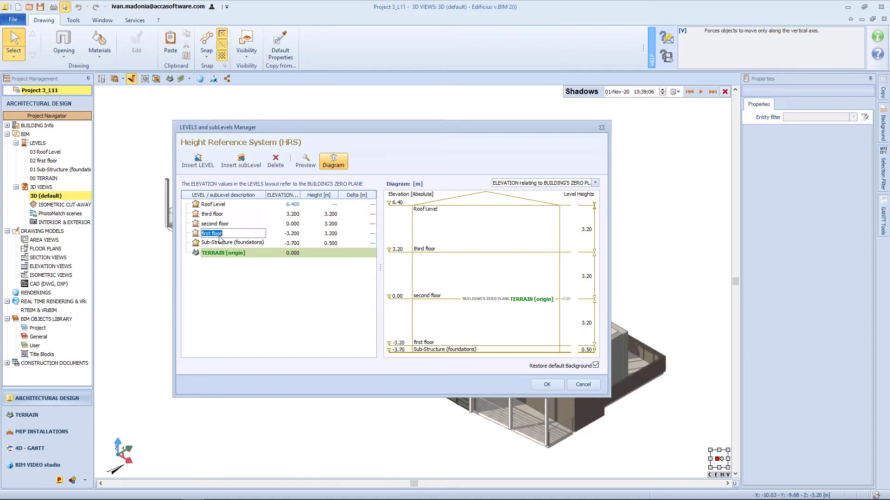
key("Return")
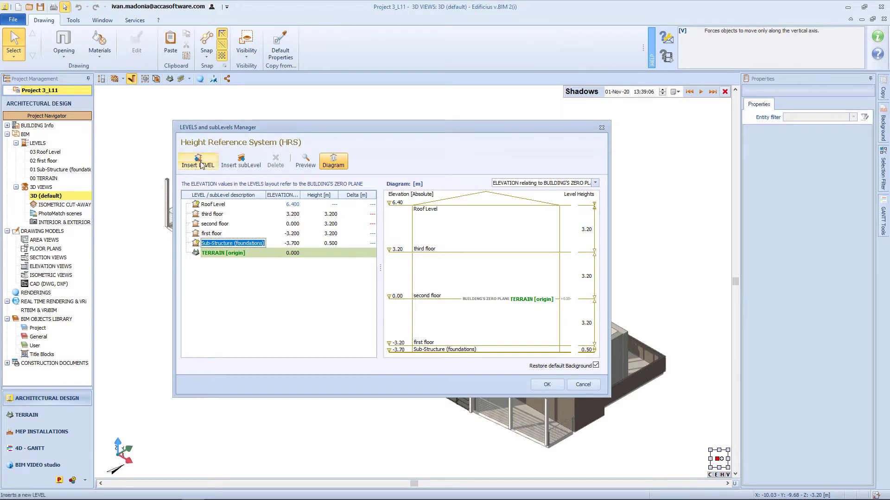
left_click(198, 161)
left_click(197, 161)
left_click(226, 243)
type("ground floor")
key("Return")
left_click(208, 253)
type("basament")
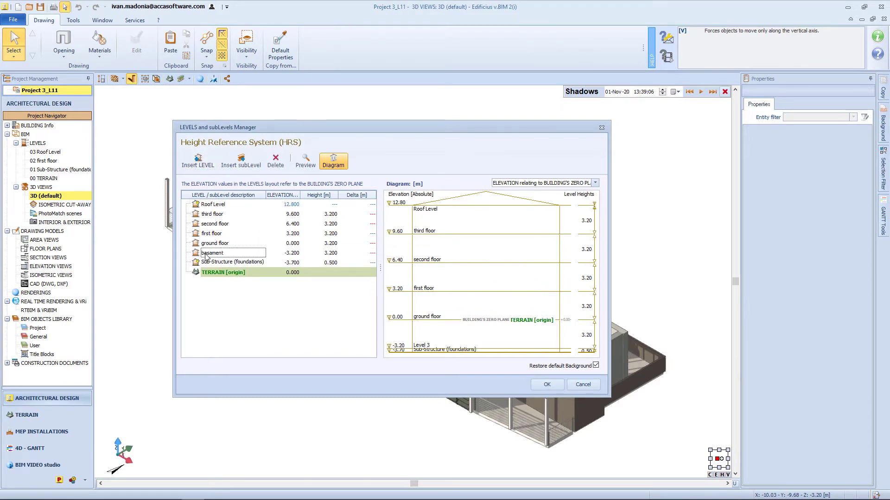
key("Return")
Step: Insert a level above the third floor and name it fourth floor
left_click(217, 216)
left_click(199, 162)
type("fo")
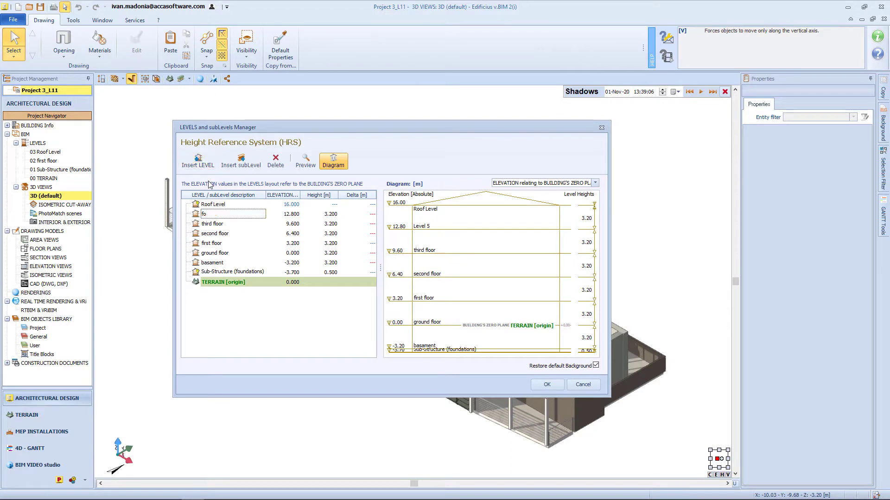
type("urth floor")
key("Return")
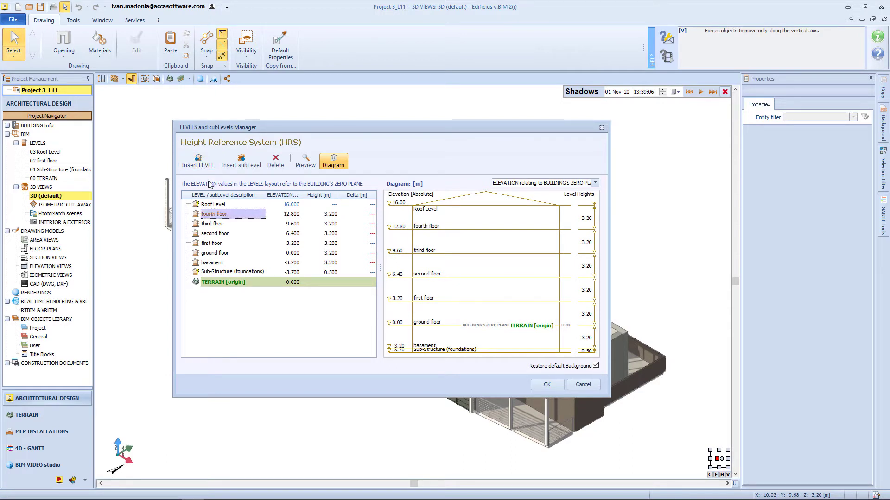
Step: Set the fourth floor's height to 3 m and apply the new level structure
left_click(328, 214)
type("3")
key("Return")
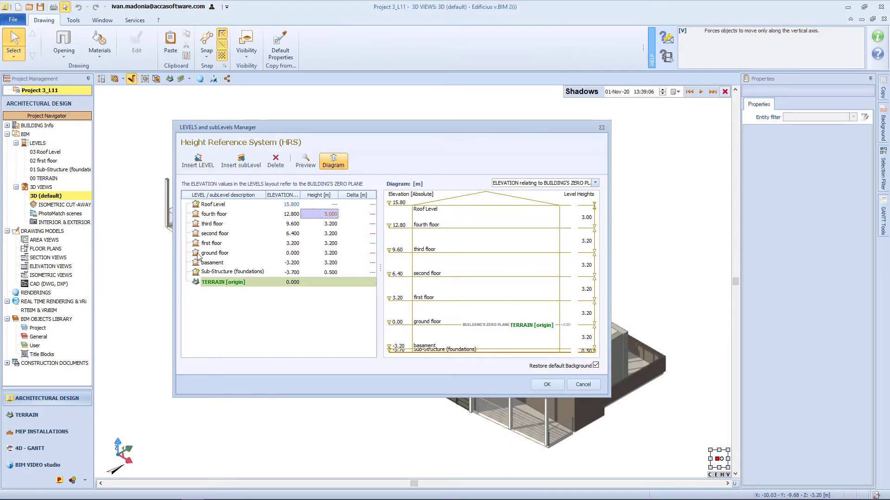
left_click(288, 254)
key("Return")
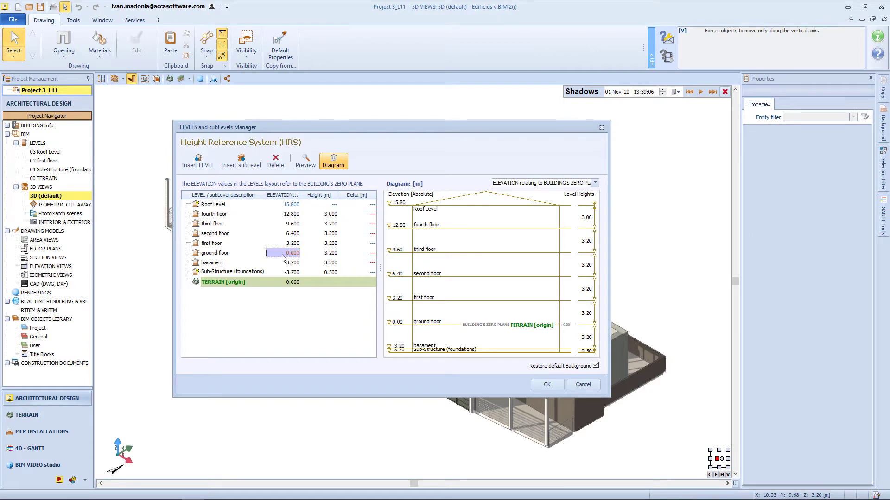
left_click(545, 385)
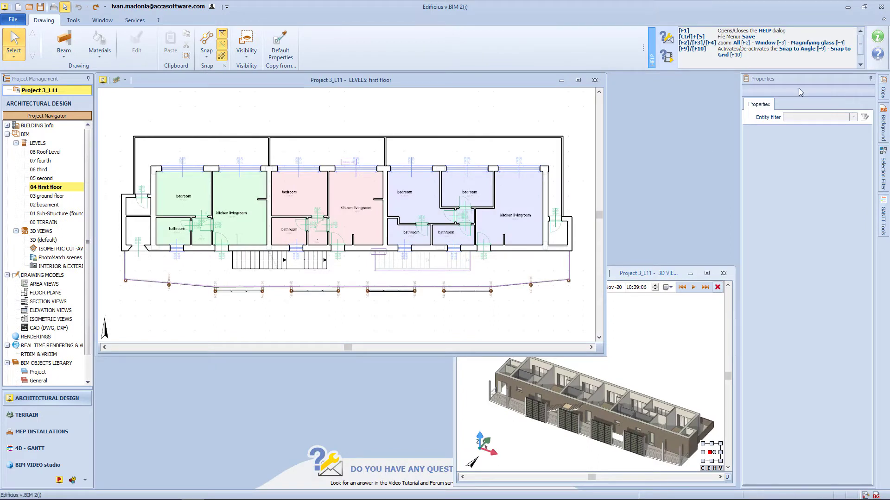
Step: Copy all first floor entities to the third, second and ground floor levels and activate the 3D view
left_click(881, 91)
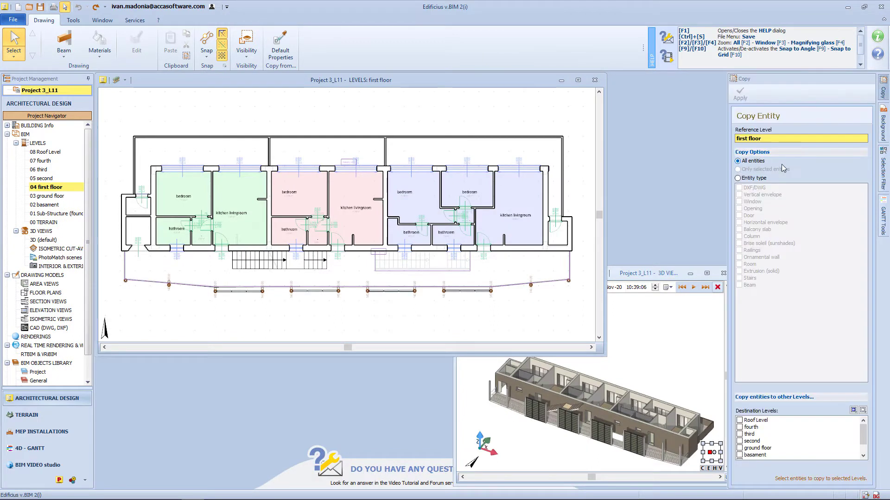
left_click(740, 434)
left_click(739, 441)
left_click(740, 448)
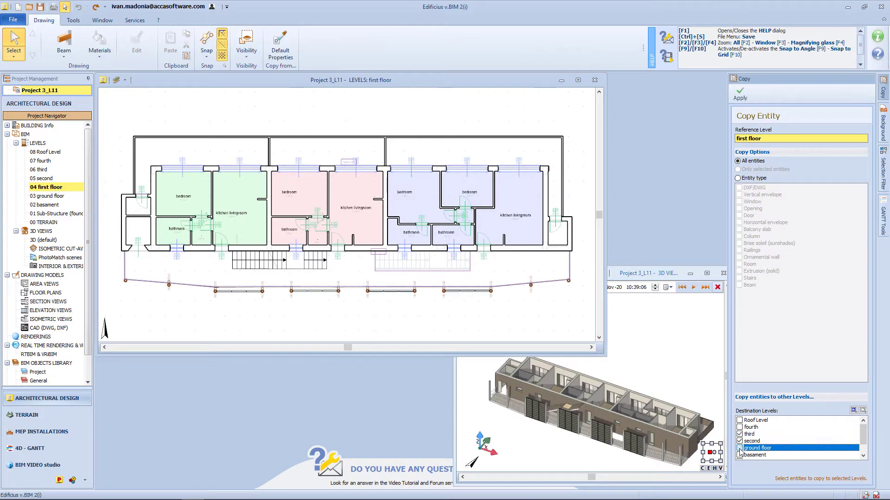
left_click(740, 97)
left_click(697, 283)
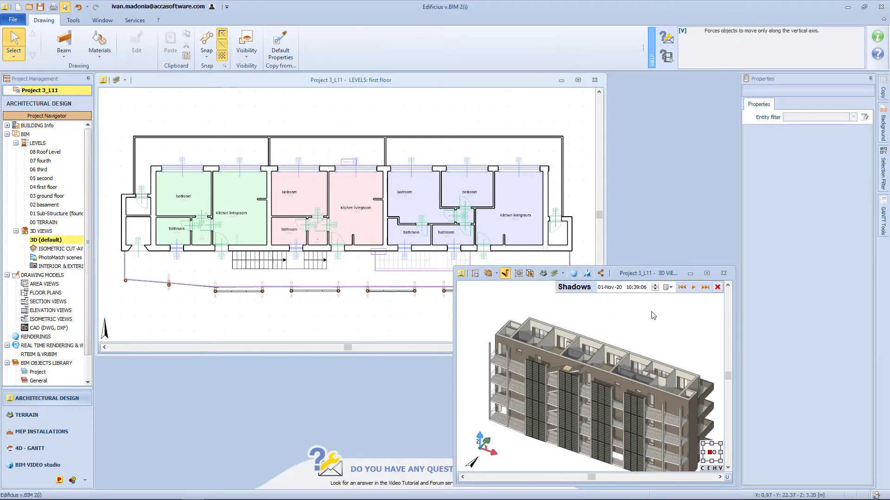
Step: Delete the brise soleil sunshade panels from the ground floor's front facade in the 3D view, except the rightmost one
left_click(707, 273)
middle_click_drag(352, 290, 425, 280)
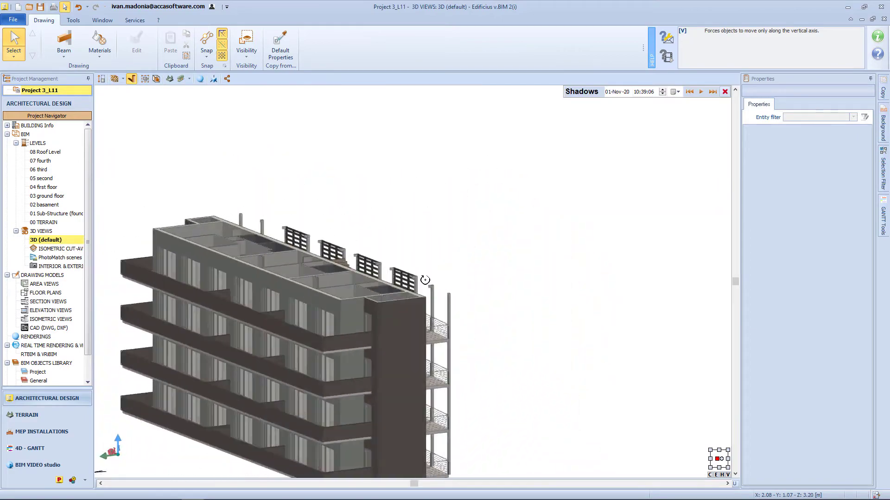
left_click_drag(425, 279, 532, 279)
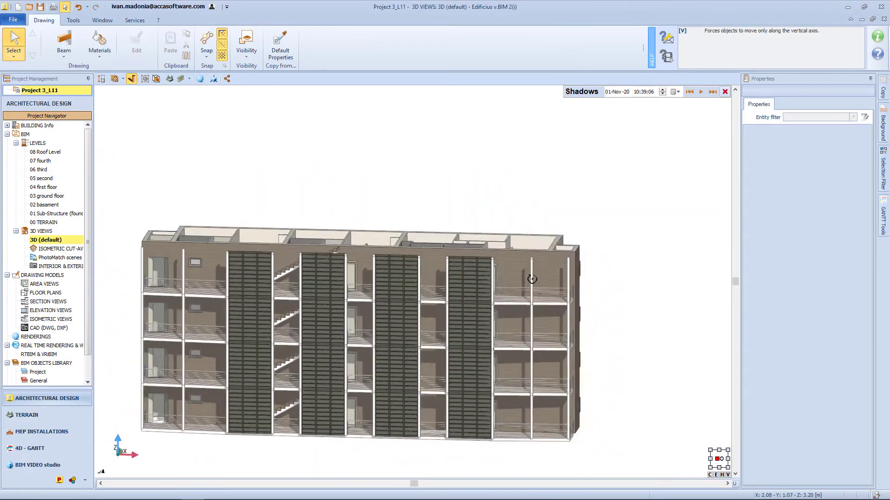
middle_click_drag(532, 279, 584, 253)
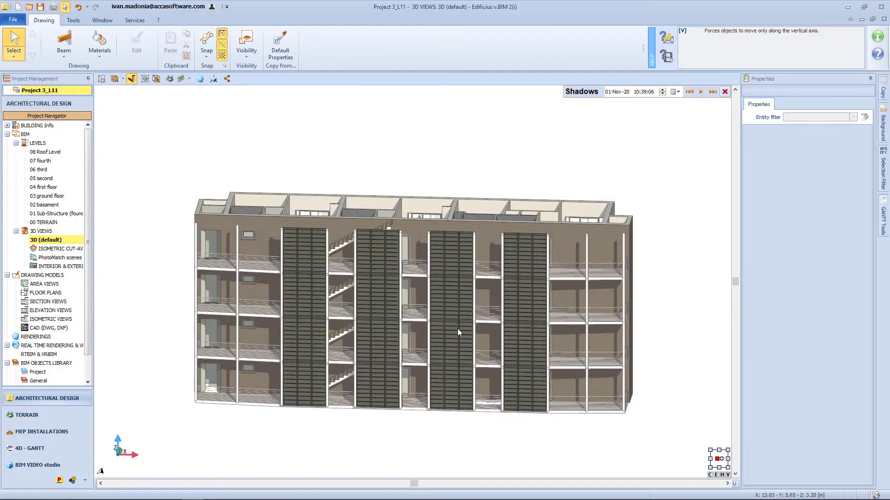
left_click(295, 371)
key("Delete")
left_click(308, 373)
key("Delete")
left_click(321, 375)
key("Delete")
left_click(365, 377)
left_click(380, 378)
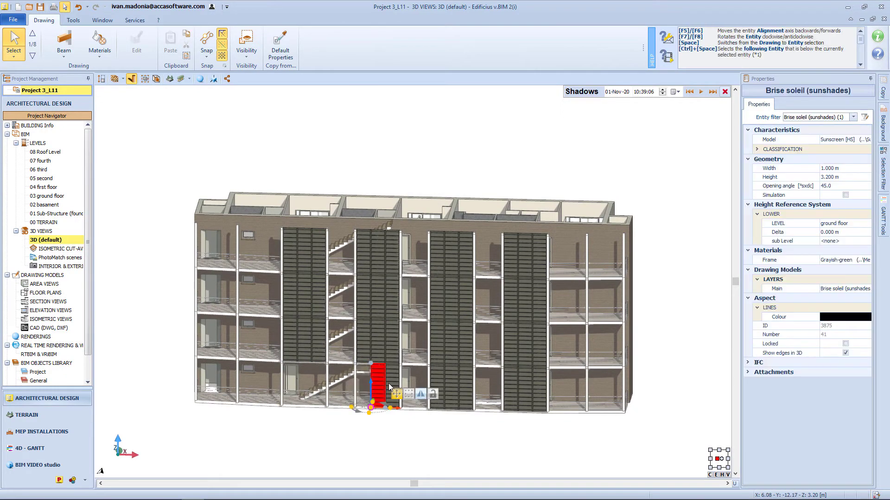
left_click_drag(390, 387, 541, 380)
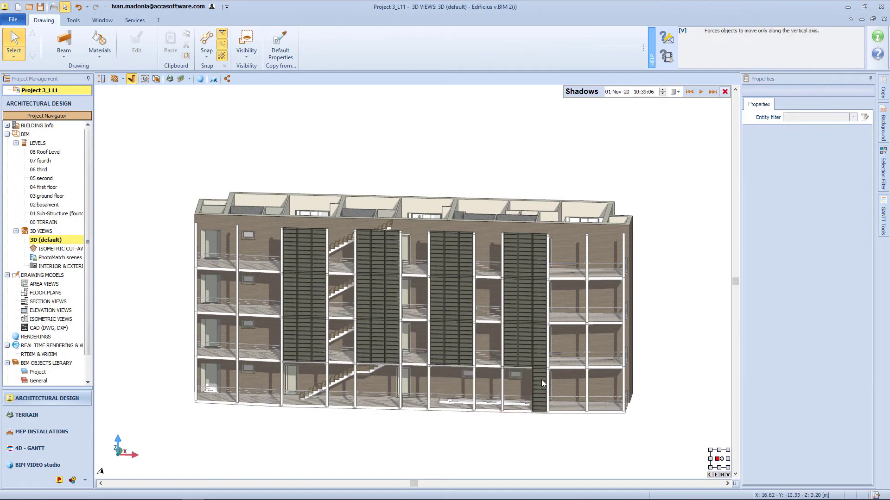
Step: Delete the last ground floor sunshade panel and the railing along the ground floor balcony
left_click(569, 400)
right_click(585, 391)
left_click(588, 393)
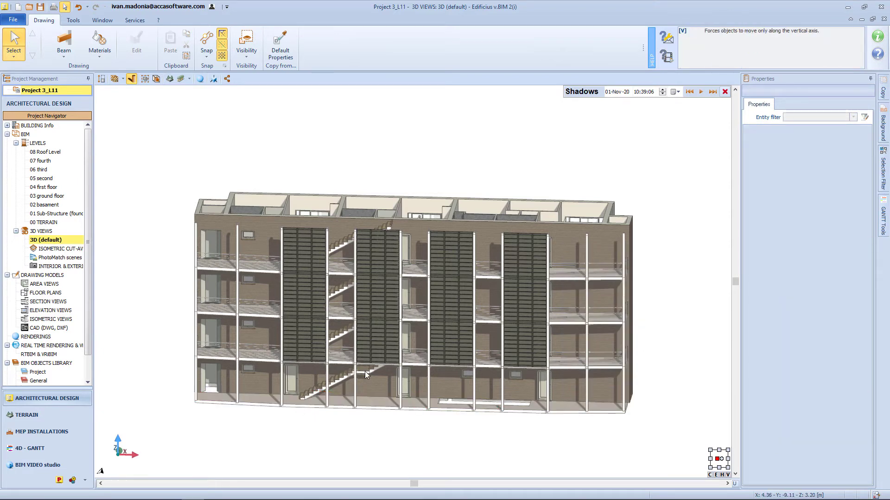
Step: View the ground floor stairs in their level plan and move them onto the existing opening in the balcony slab
left_click(345, 374)
right_click(345, 376)
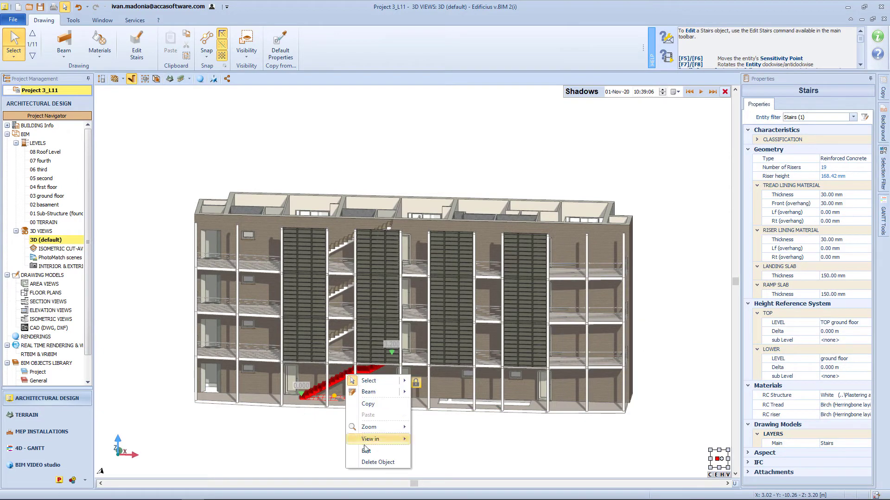
mouse_move(392, 441)
left_click(439, 441)
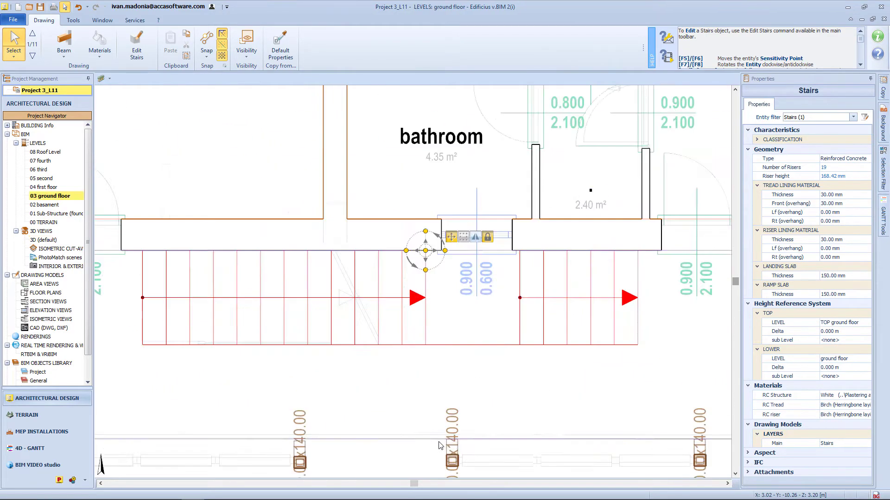
scroll(512, 273, "down", 3)
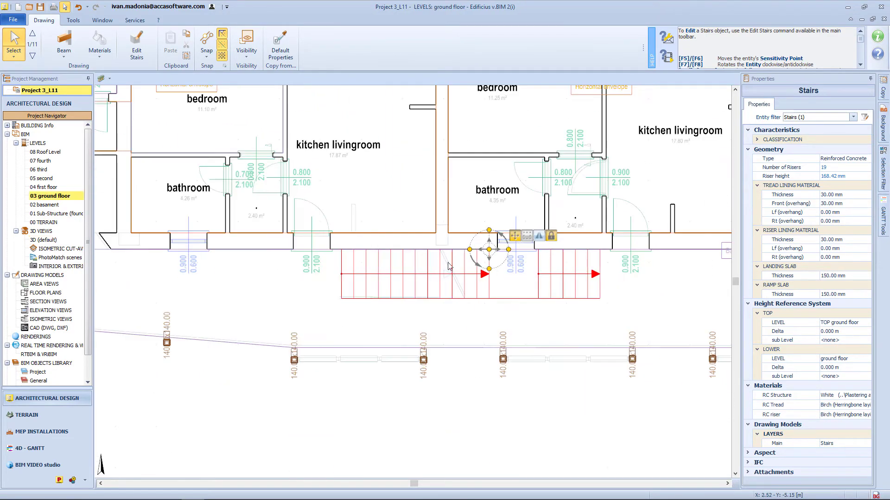
left_click(342, 250)
left_click(342, 250)
scroll(329, 297, "down", 3)
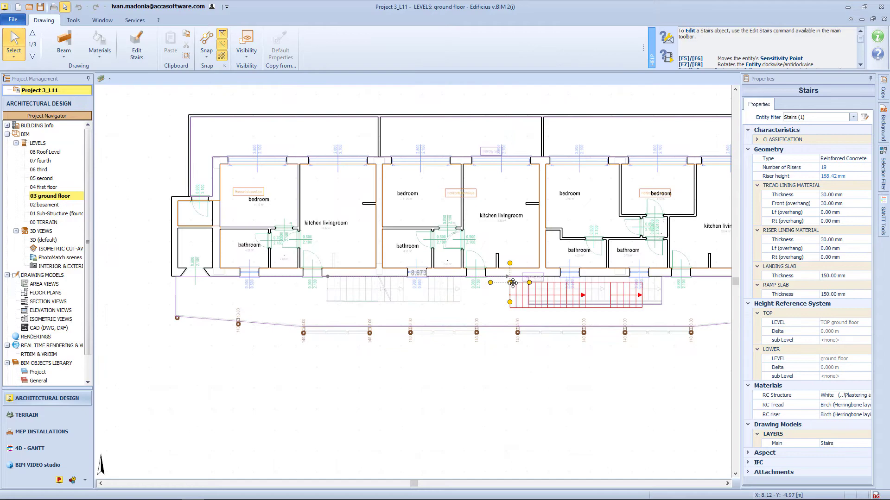
scroll(534, 280, "up", 4)
scroll(540, 274, "up", 3)
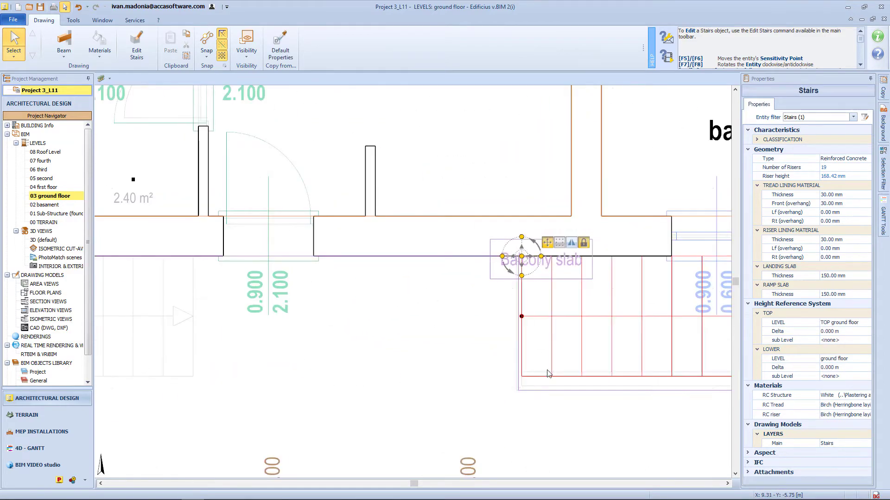
Step: Move the left corners of the balcony slab opening to the start of the original staircase outline, squared to the facade wall
left_click(543, 392)
left_click(519, 390)
scroll(372, 338, "down", 6)
scroll(204, 340, "up", 5)
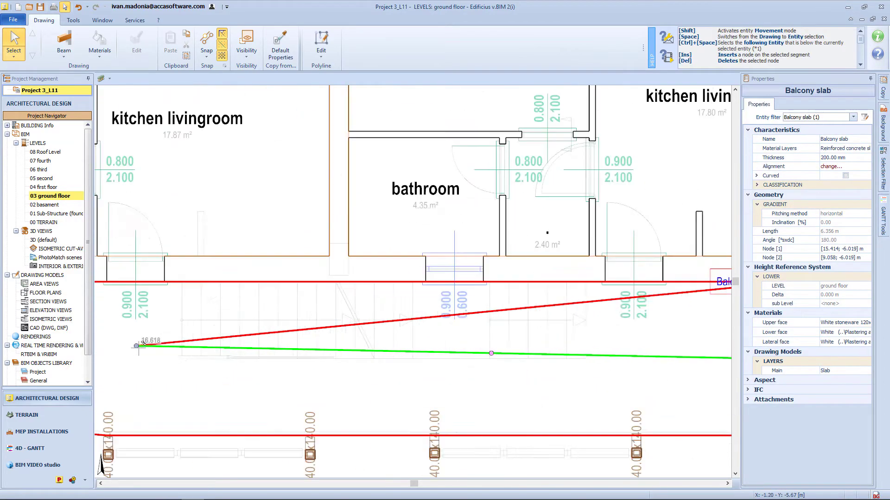
scroll(138, 350, "up", 3)
left_click(208, 346)
scroll(208, 346, "down", 3)
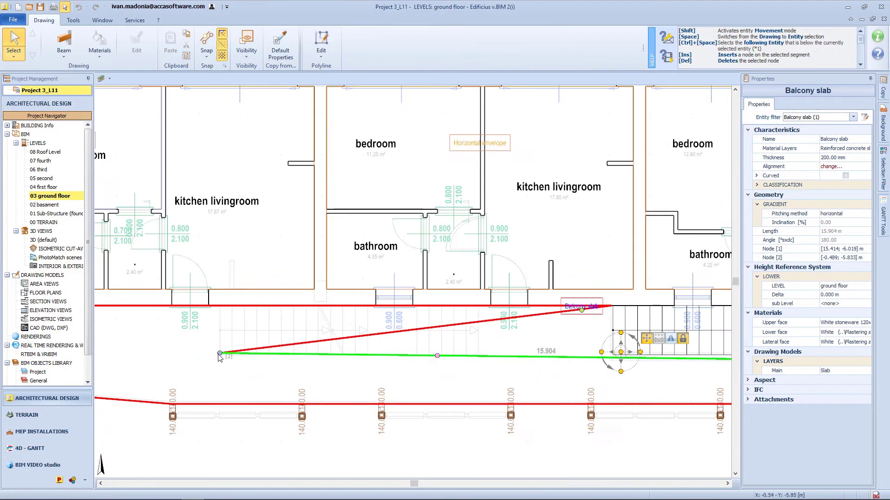
left_click(561, 315)
left_click(612, 306)
scroll(225, 302, "up", 4)
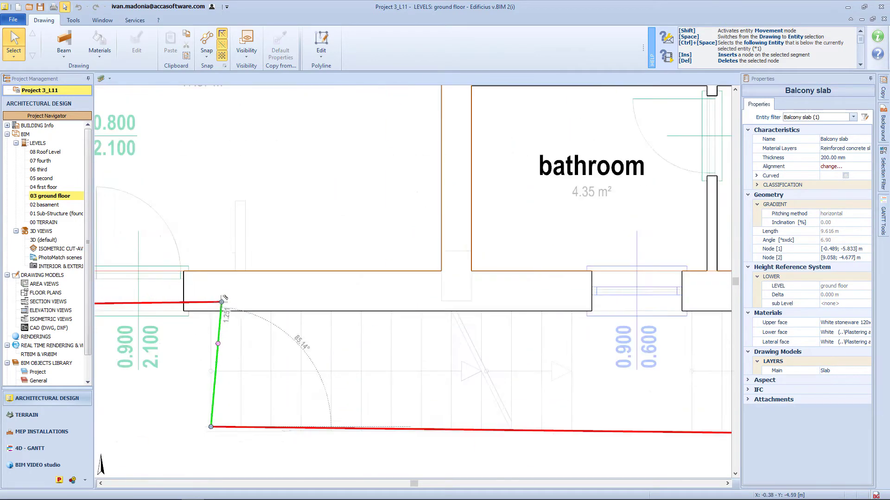
left_click(210, 311)
Step: Move the opening's right corners to the end of the original staircase outline and return to the default 3D view
scroll(361, 393, "down", 4)
middle_click_drag(524, 382, 183, 316)
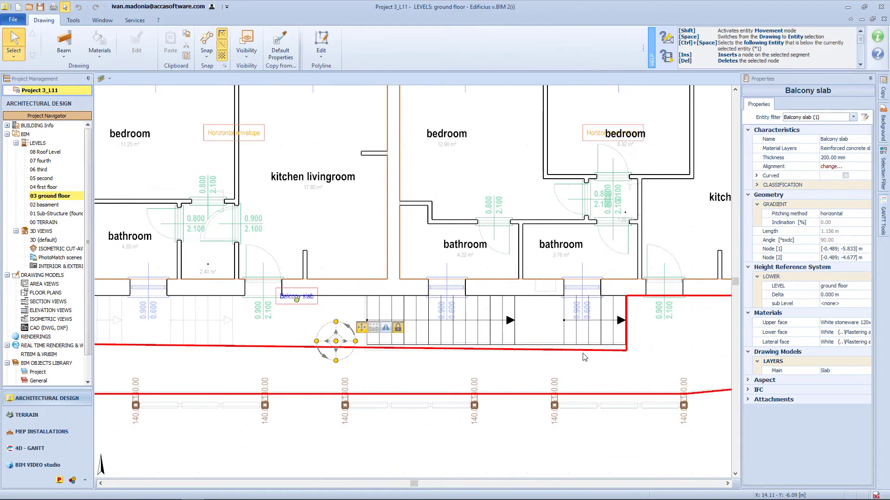
left_click(606, 351)
left_click(626, 351)
middle_click_drag(234, 344, 268, 354)
scroll(272, 349, "up", 3)
scroll(271, 349, "down", 3)
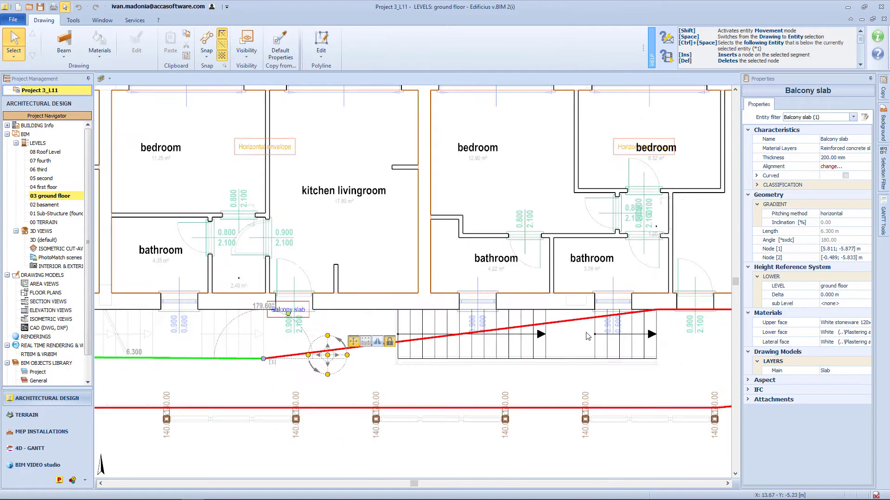
left_click(614, 316)
scroll(260, 309, "up", 5)
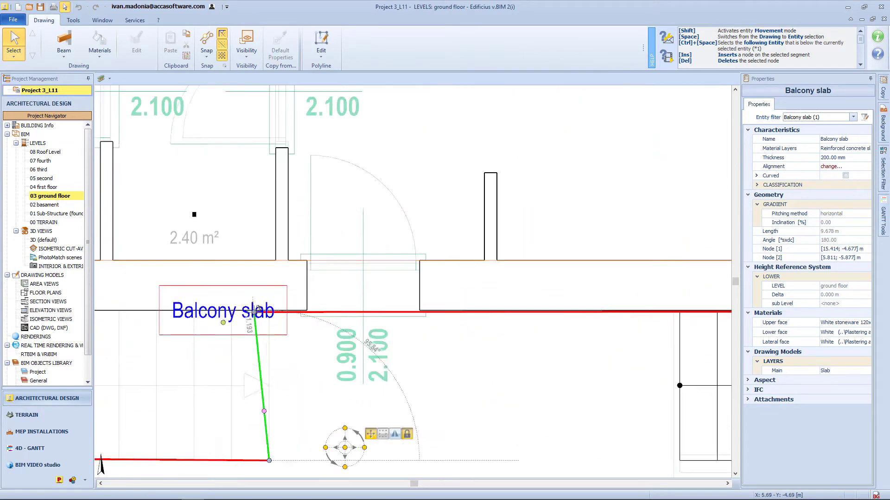
left_click(283, 309)
scroll(302, 320, "down", 3)
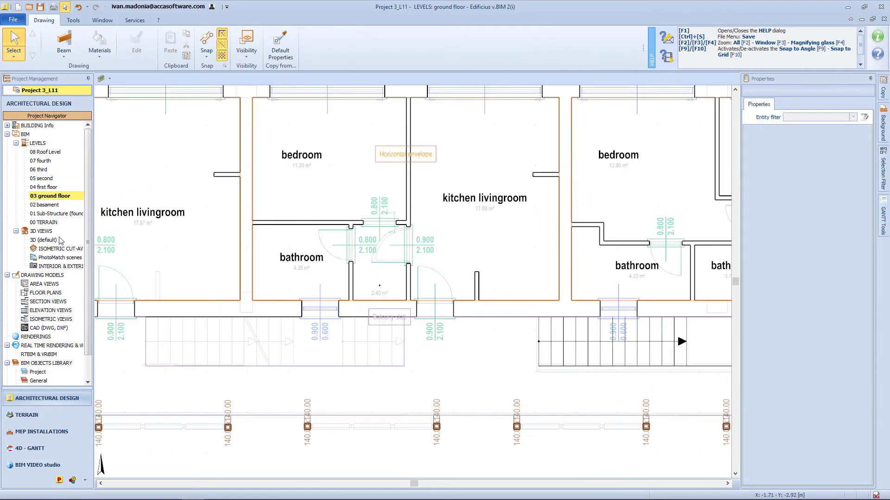
double_click(52, 239)
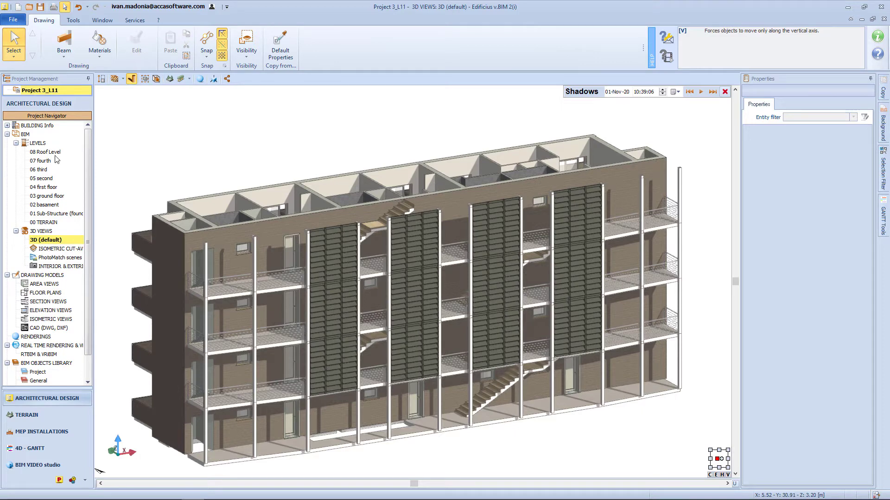
Step: Open the third level and delete the apartments' interior partitions, doors, windows and room labels
double_click(41, 169)
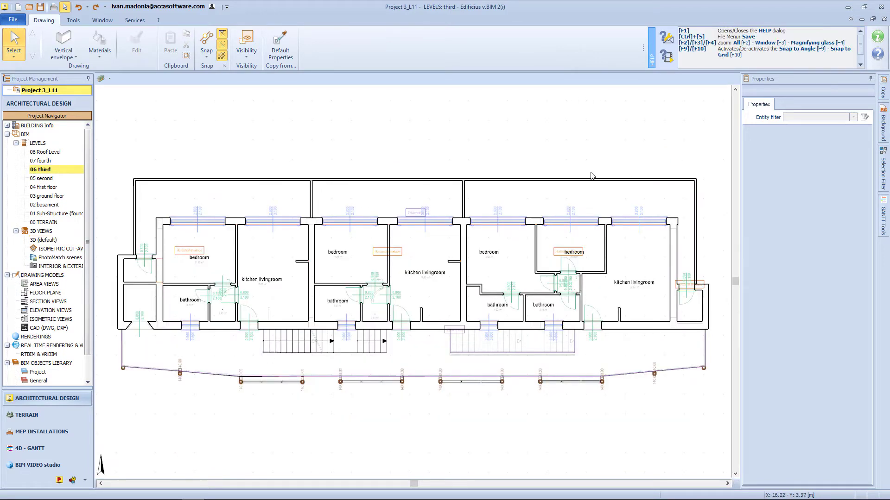
left_click_drag(653, 320, 169, 234)
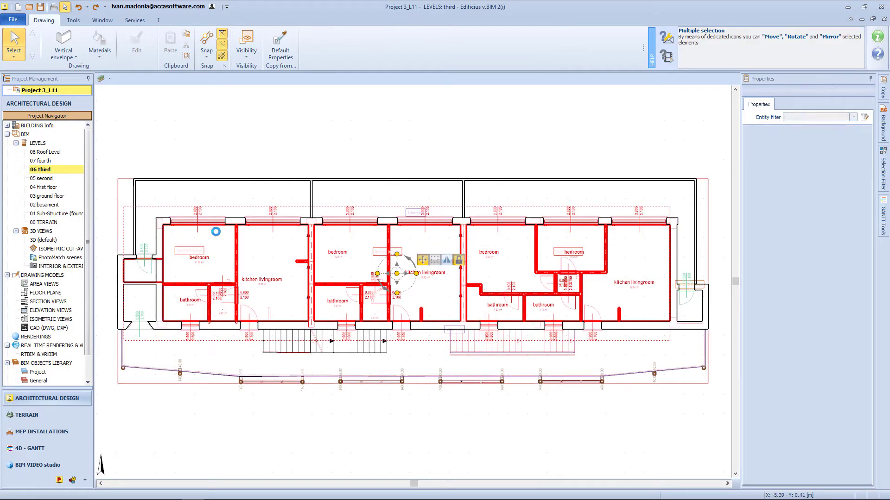
key("Delete")
Step: Load a different DXF/DWG drawing into the third level's underlay with a conversion factor of 1
left_click(237, 263)
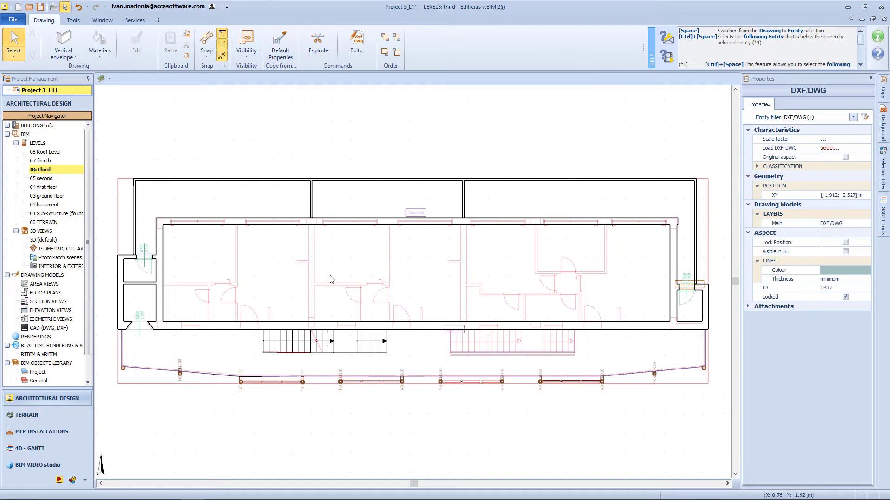
left_click(863, 151)
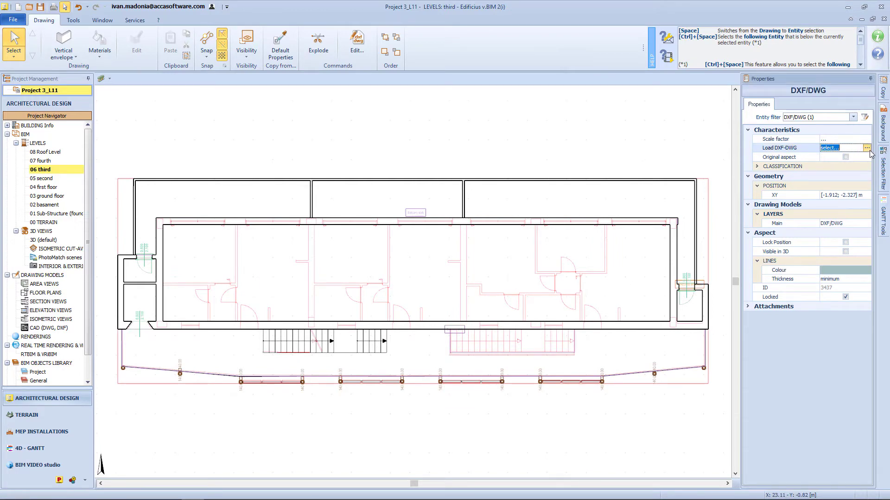
left_click(867, 147)
double_click(298, 171)
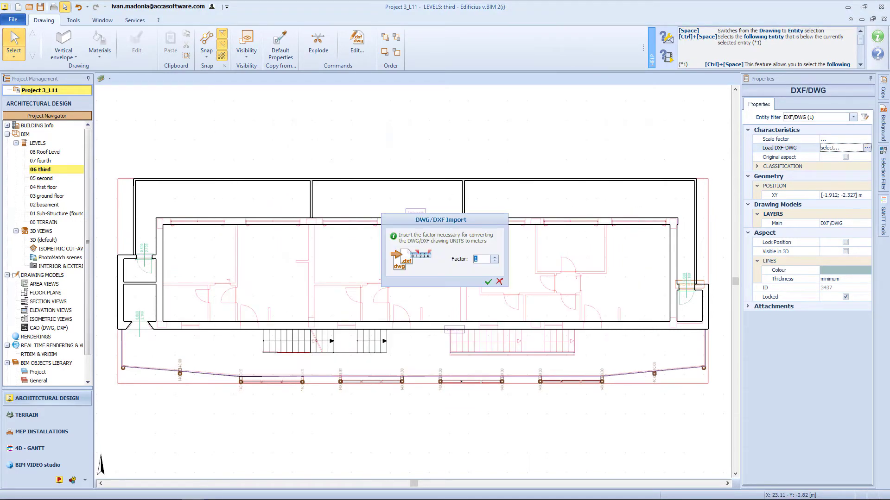
left_click(489, 283)
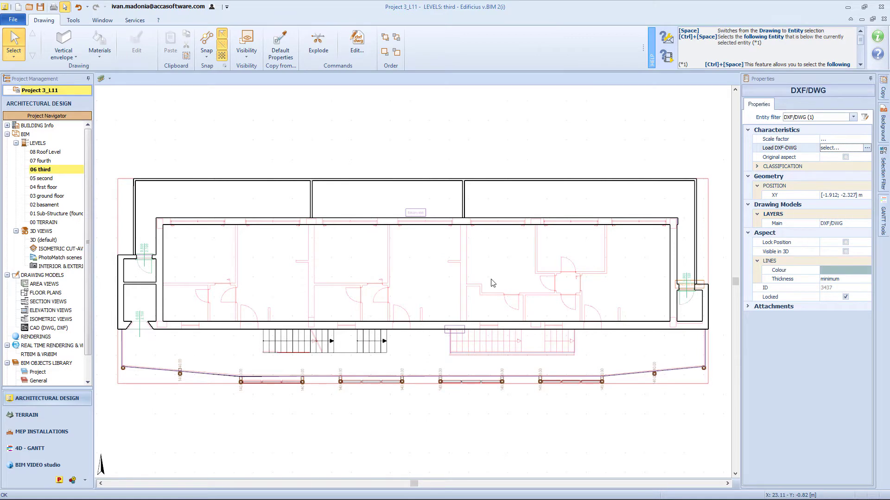
Step: Move the DXF/DWG underlay so its corner pillar coincides with the modelled pillar at the balcony's left end
left_click(235, 283)
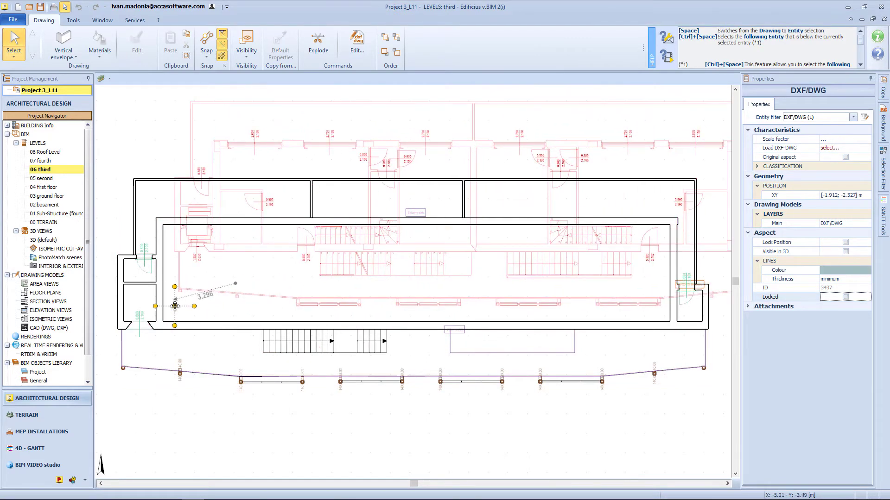
left_click(133, 378)
scroll(133, 377, "up", 7)
middle_click_drag(204, 366, 383, 406)
left_click(313, 416)
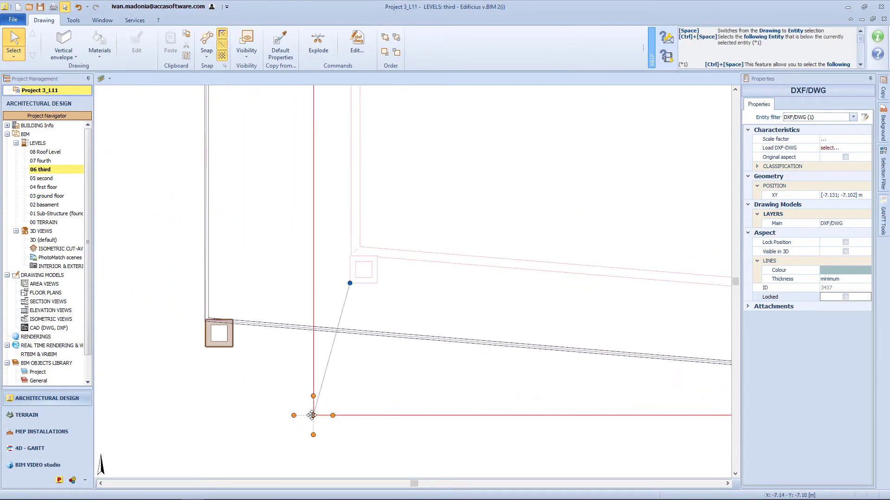
left_click(349, 283)
left_click(350, 283)
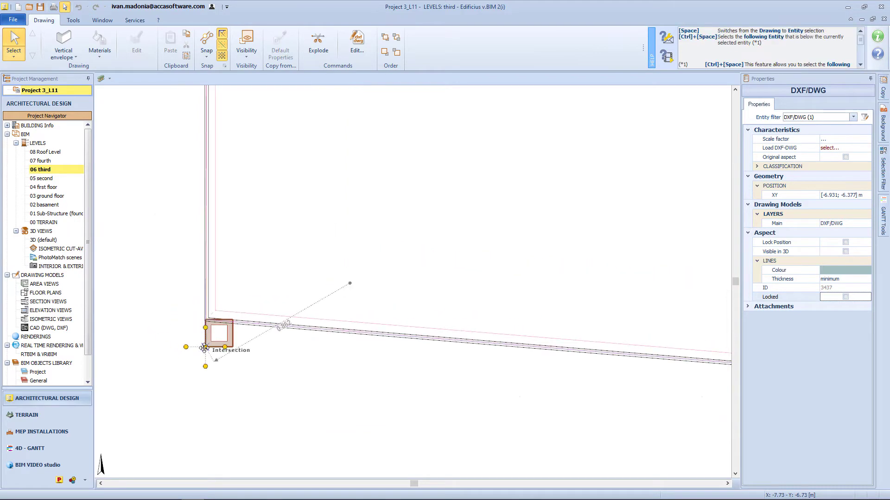
left_click(203, 348)
left_click(138, 310)
Step: Generate the first apartment's interior walls from the DXF/DWG underlay as vertical envelopes on the third level
scroll(138, 310, "down", 7)
middle_click_drag(597, 157, 389, 281)
scroll(470, 295, "down", 3)
scroll(473, 297, "up", 1)
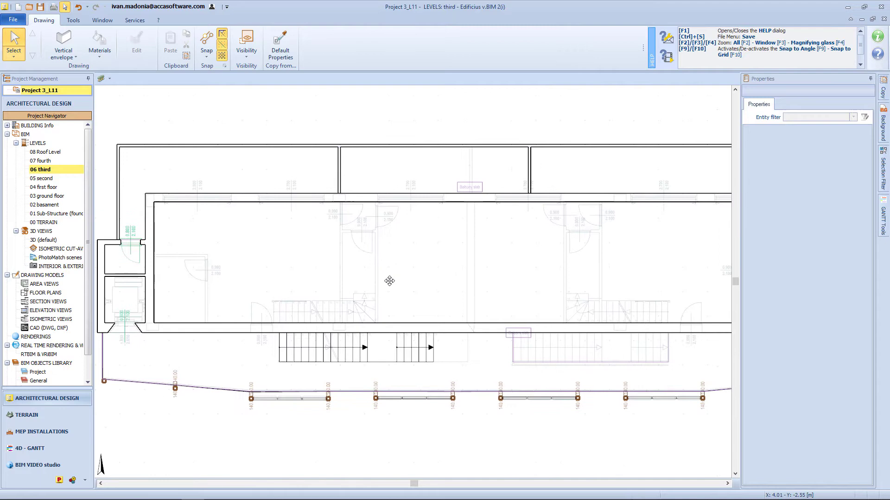
left_click(63, 44)
left_click(318, 44)
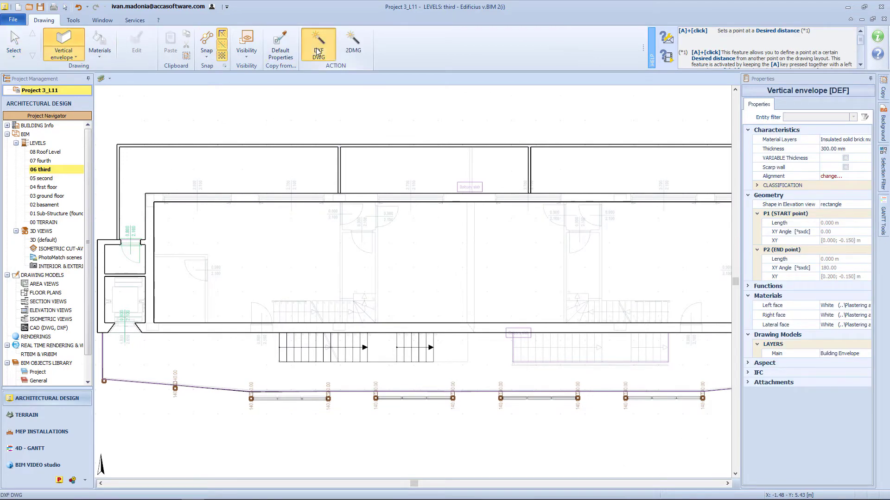
left_click(168, 249)
left_click(169, 265)
left_click(223, 290)
left_click(190, 290)
left_click(306, 269)
left_click(351, 265)
left_click(350, 225)
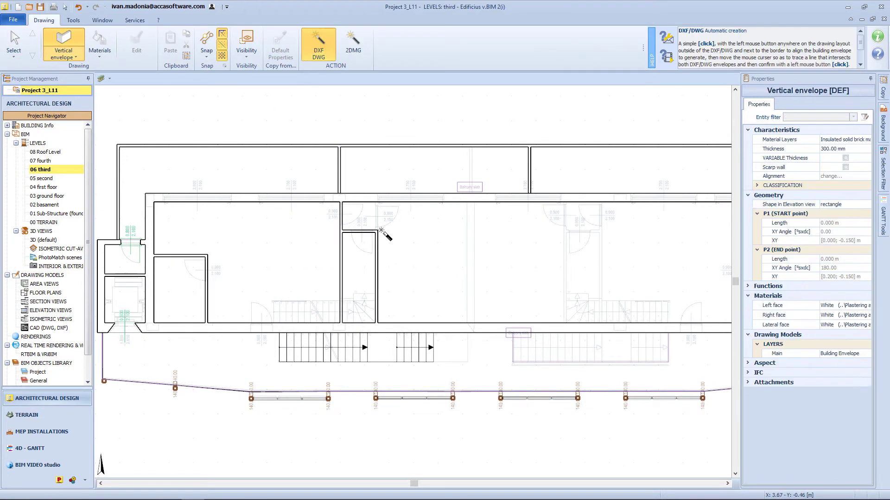
Step: Generate the dividing wall between the two apartments and the second apartment's interior walls from the DXF/DWG underlay
left_click(472, 245)
left_click(609, 254)
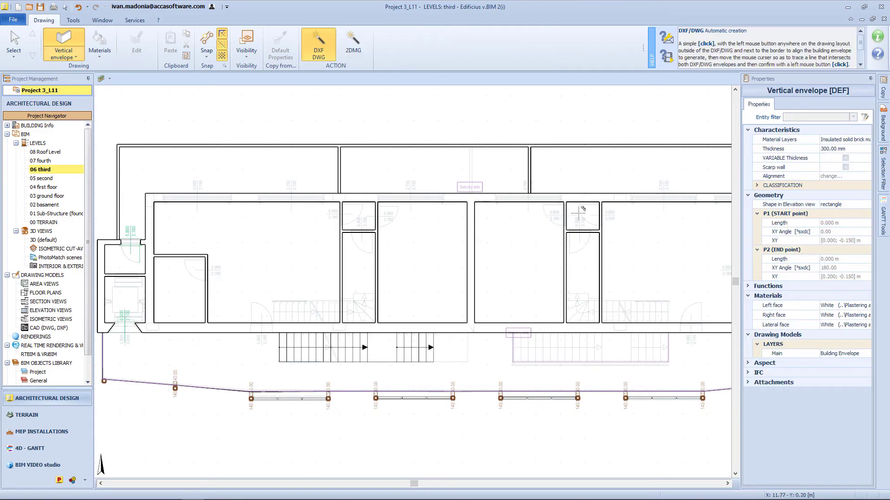
middle_click_drag(703, 283, 414, 281)
left_click(477, 269)
left_click(478, 250)
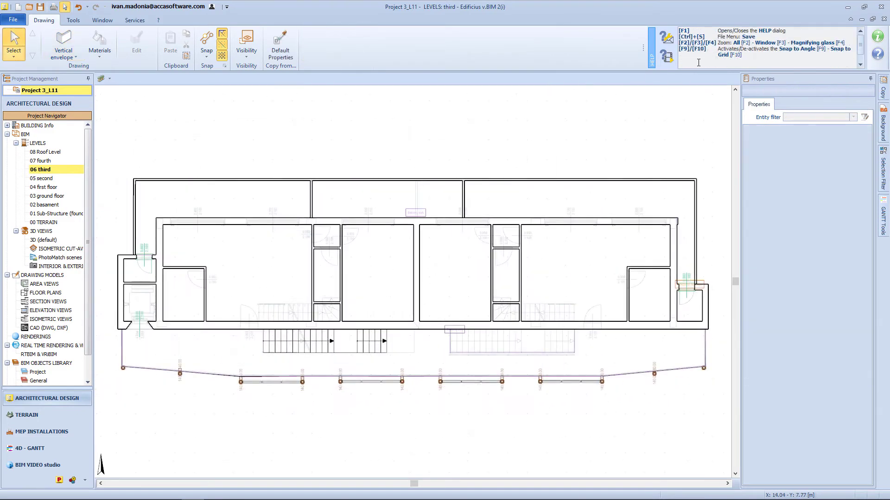
Step: Show the plan and 3D view side by side and copy the default window properties from a facade window
left_click(873, 19)
left_click(665, 355)
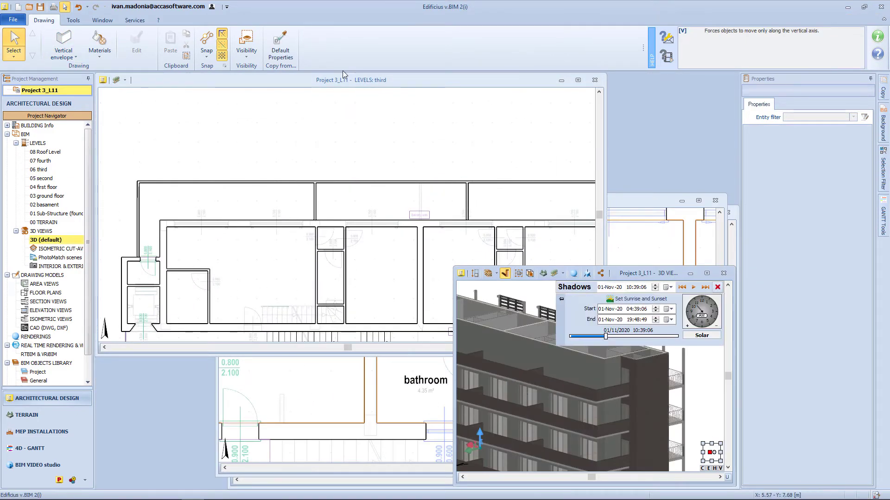
left_click(281, 44)
left_click(567, 412)
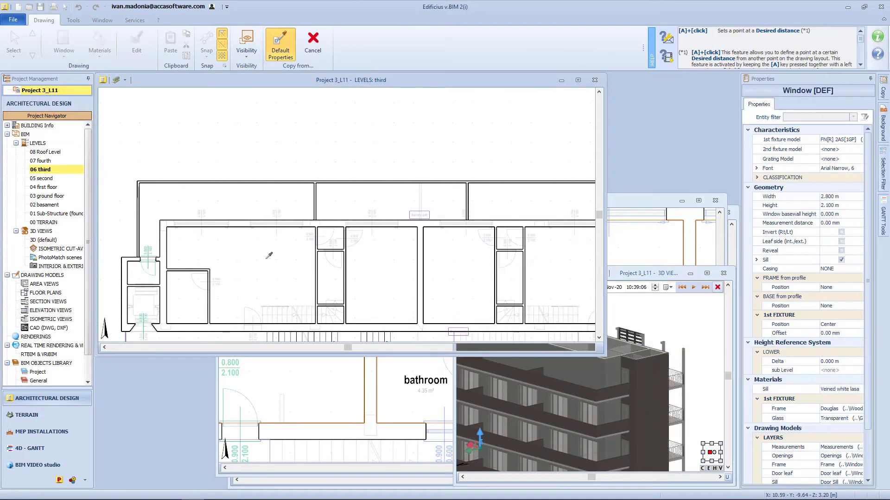
Step: Insert 2.800 x 2.100 m windows along the third level's balcony facade at the window positions of the DXF/DWG underlay
left_click(277, 224)
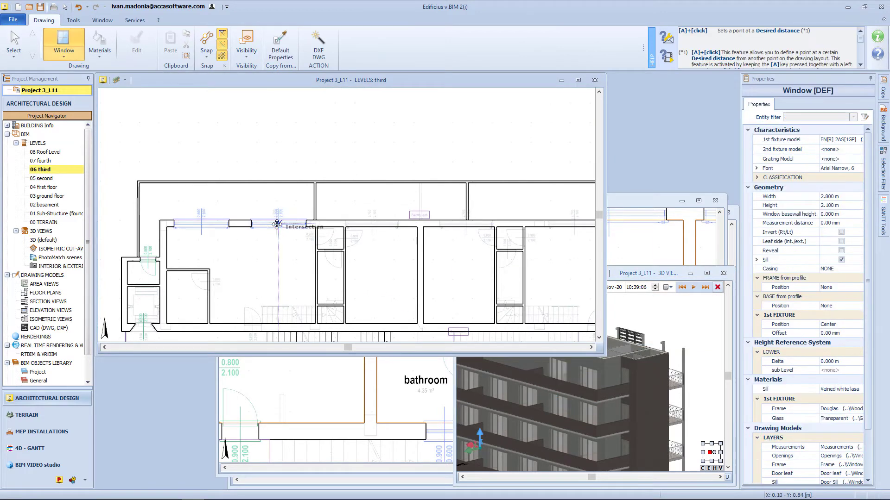
left_click(372, 224)
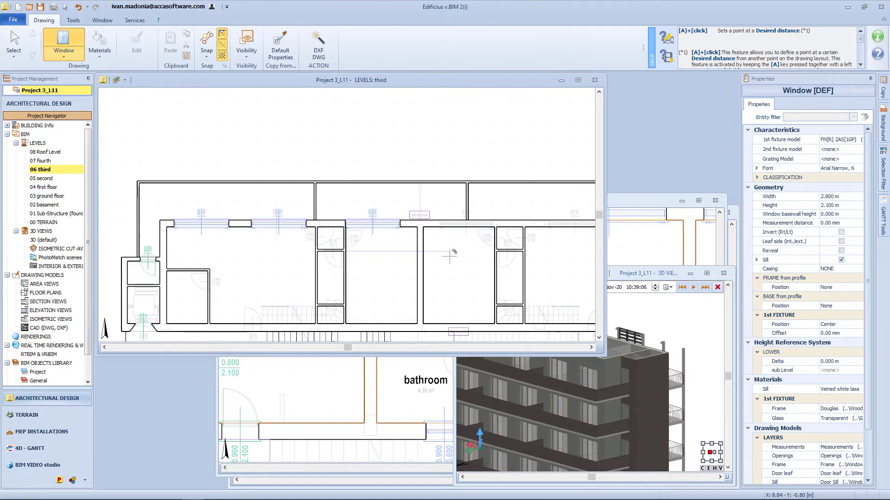
left_click(467, 224)
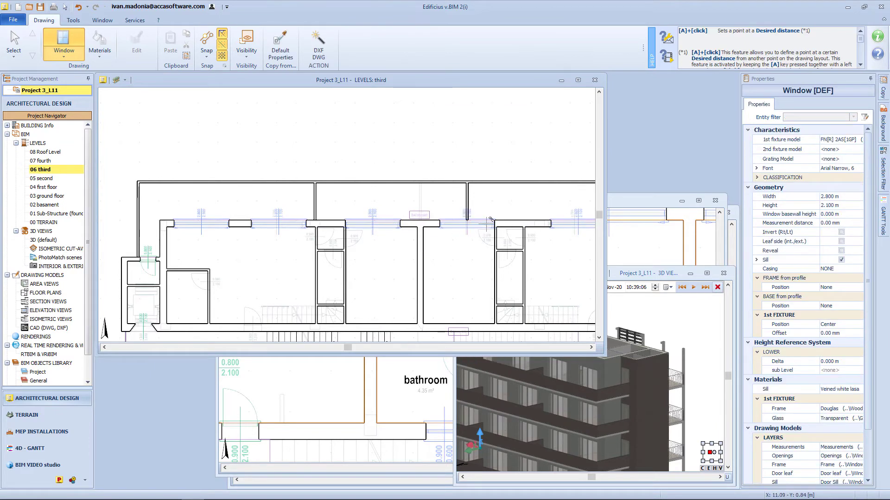
middle_click_drag(538, 235, 373, 242)
left_click(478, 231)
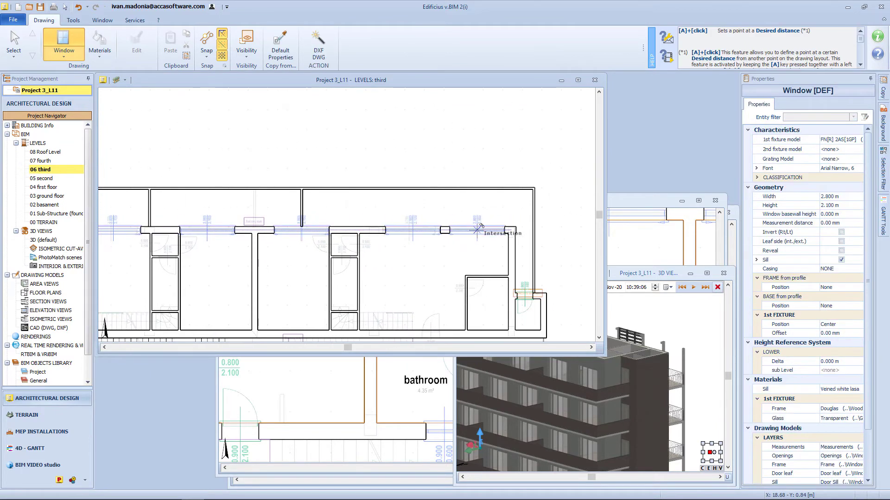
key("Escape")
Step: Move the ornamental wall dividing the balcony in line with the wall that separates the two apartments
left_click(301, 208)
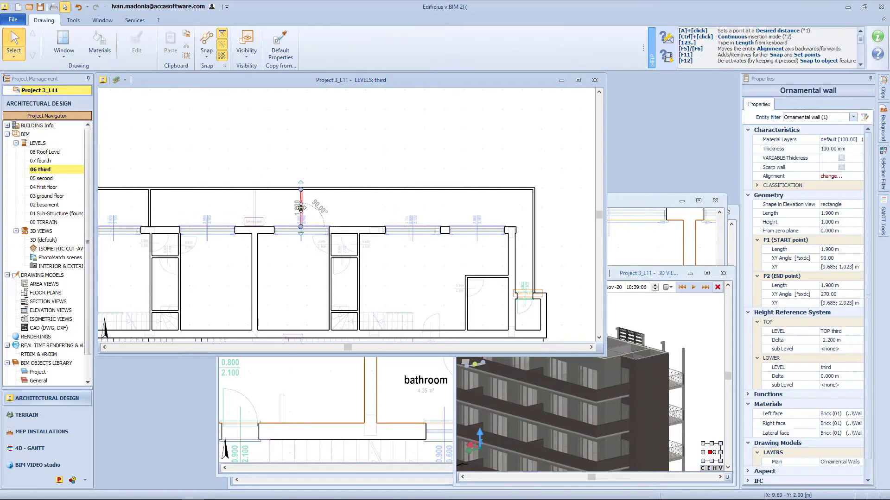
left_click_drag(301, 208, 254, 208)
middle_click_drag(206, 211, 365, 219)
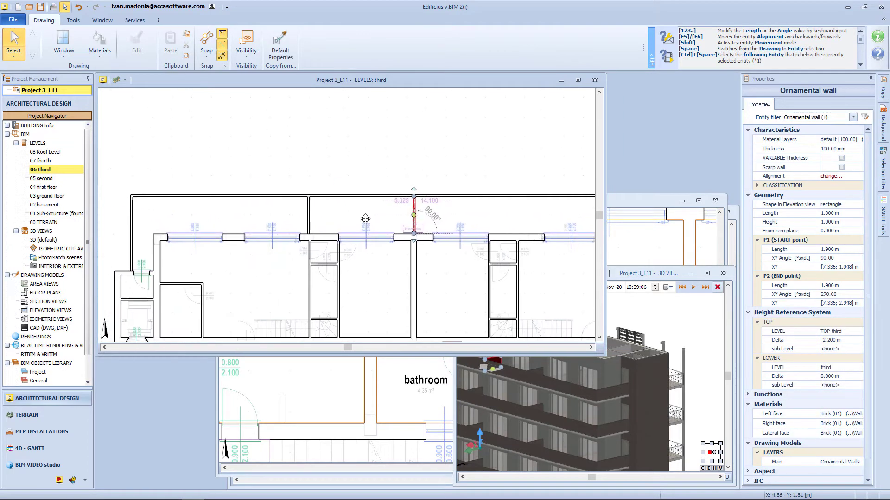
left_click(383, 175)
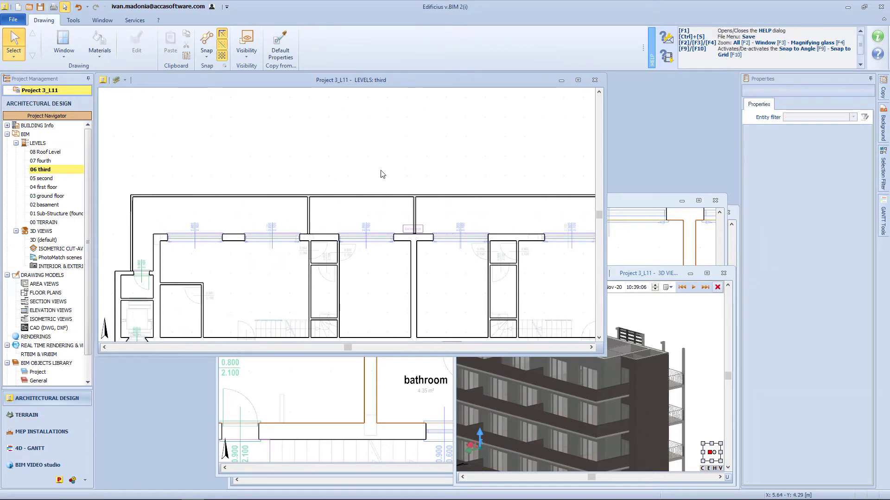
Step: Generate the doors of both apartments from the DXF/DWG underlay, 0.900 m wide and 2.100 m high
left_click(64, 47)
left_click(76, 130)
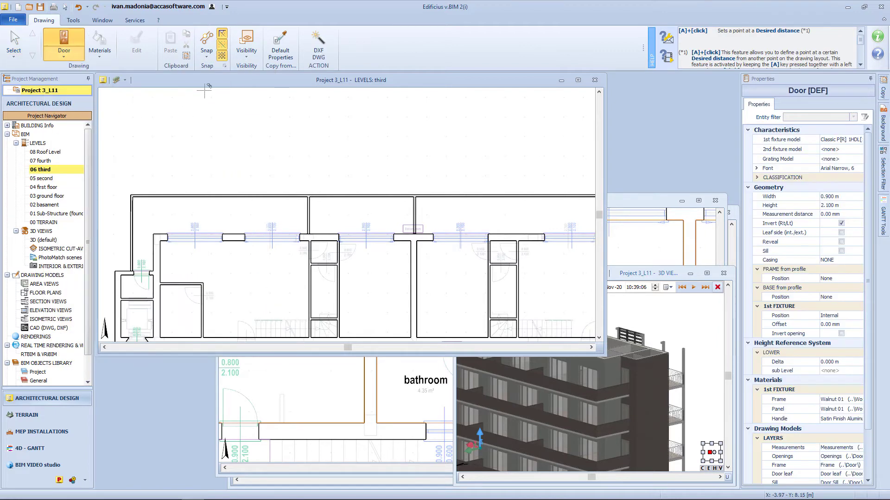
left_click(319, 46)
left_click(578, 81)
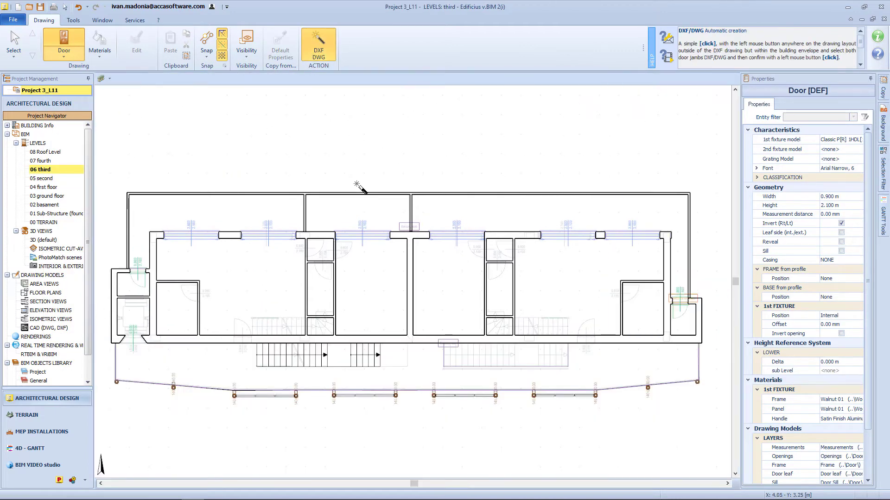
scroll(170, 302, "up", 4)
middle_click_drag(463, 278, 302, 361)
left_click(472, 199)
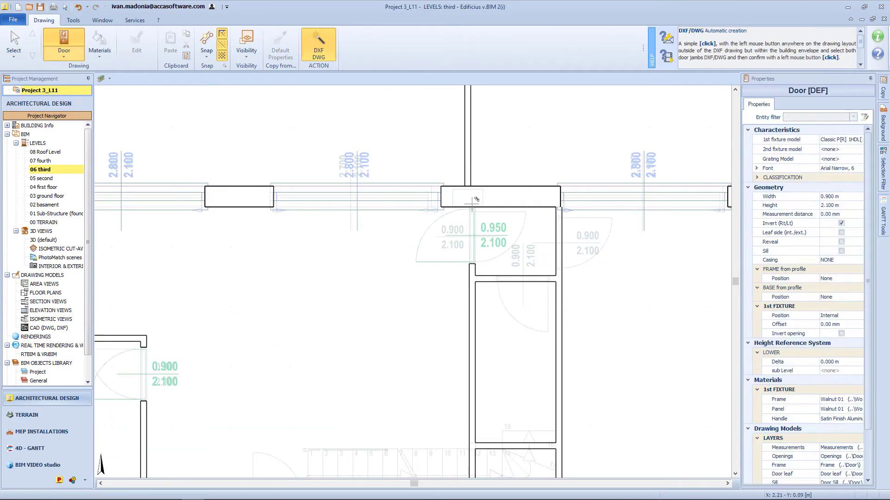
left_click(523, 281)
left_click(559, 269)
middle_click_drag(649, 371, 181, 347)
left_click(561, 256)
left_click(591, 252)
left_click(642, 241)
scroll(557, 339, "down", 3)
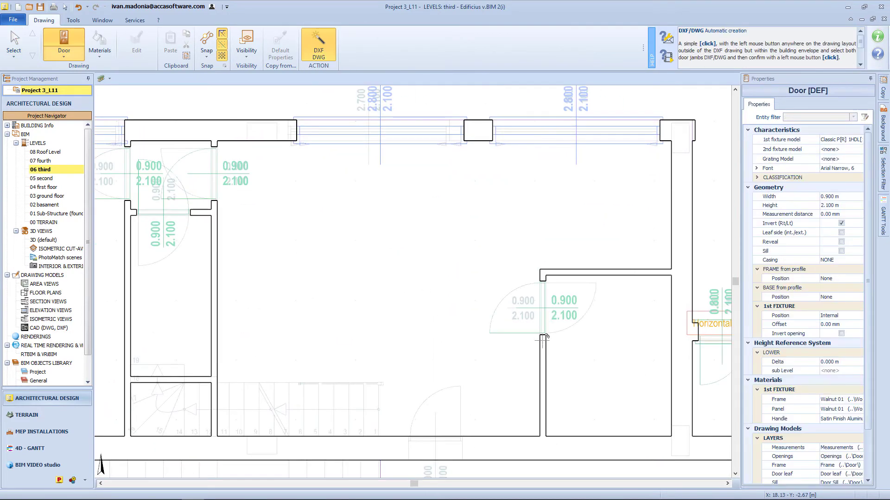
key("Escape")
Step: Correct the opening direction of the second apartment's hallway doors to match the leaf arcs of the underlay
left_click(642, 366)
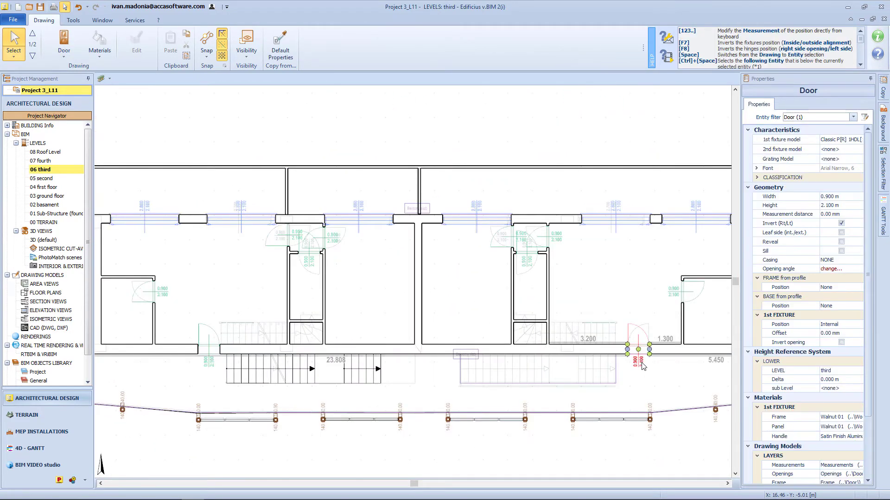
left_click(557, 239)
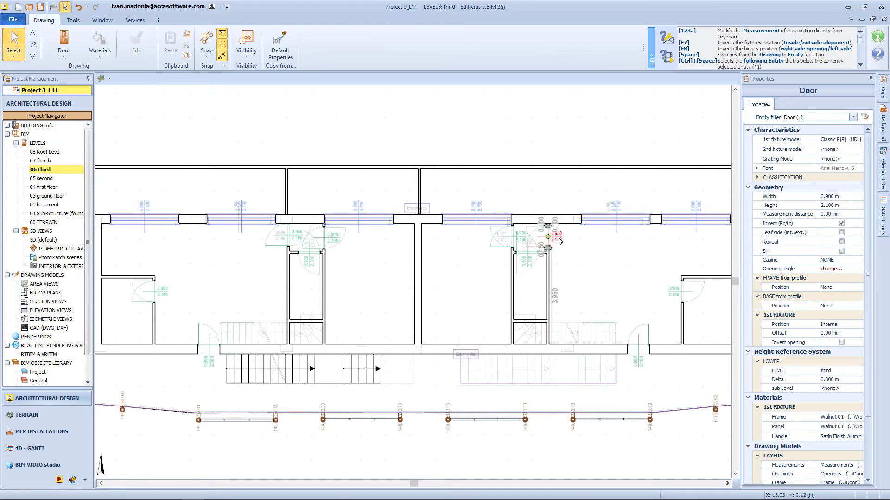
left_click(503, 245)
key("F8")
left_click(530, 270)
key("F8")
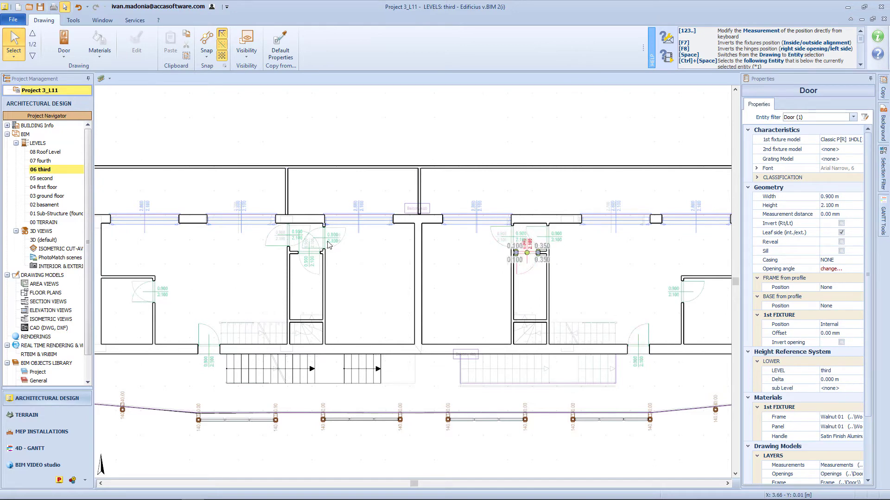
Step: Correct the opening direction of the first apartment's interior doors to match the leaf arcs of the underlay
left_click(329, 238)
key("F7")
left_click(311, 264)
key("F7")
left_click(275, 238)
key("F7")
left_click(167, 291)
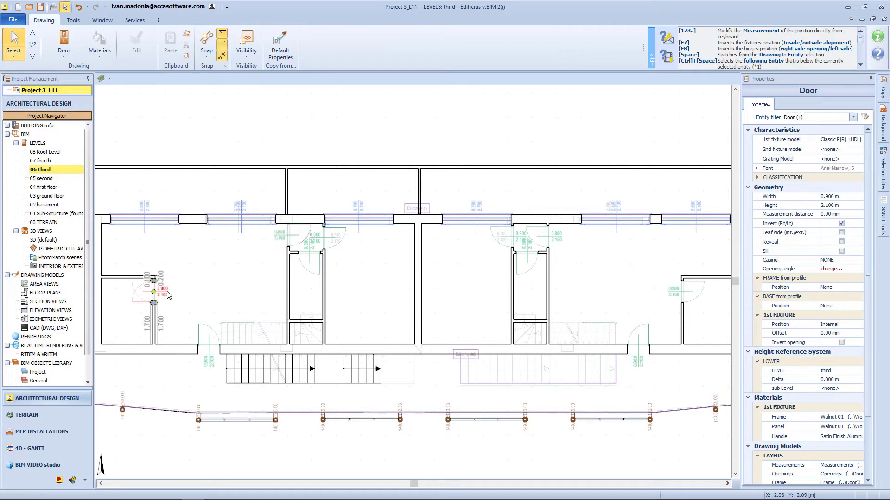
left_click_drag(169, 295, 168, 296)
left_click(189, 298)
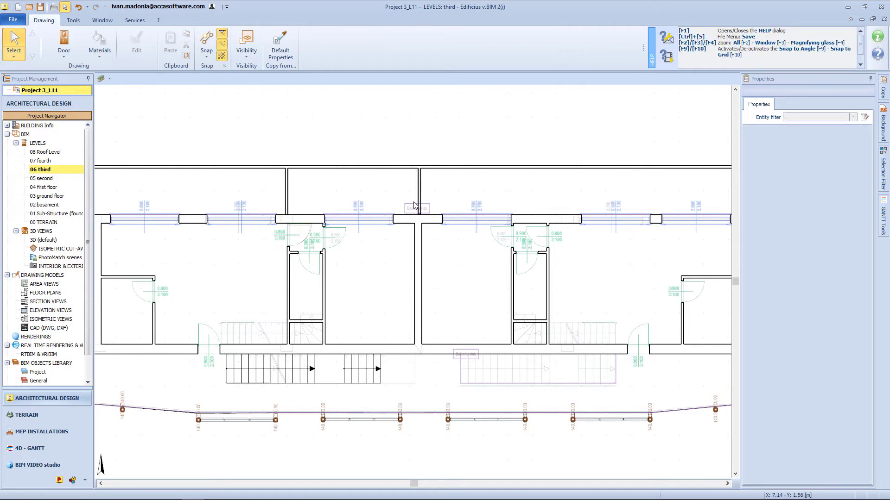
Step: Shift both ends of the balcony's ornamental dividing wall slightly so it stands perpendicular and centred on the apartments' dividing wall
scroll(417, 202, "up", 5)
left_click(427, 225)
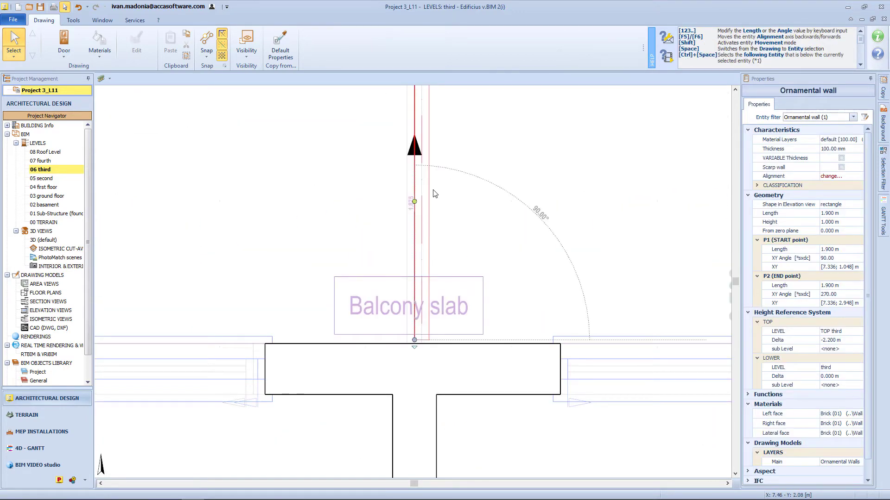
middle_click_drag(435, 193, 413, 250)
left_click_drag(400, 137, 397, 194)
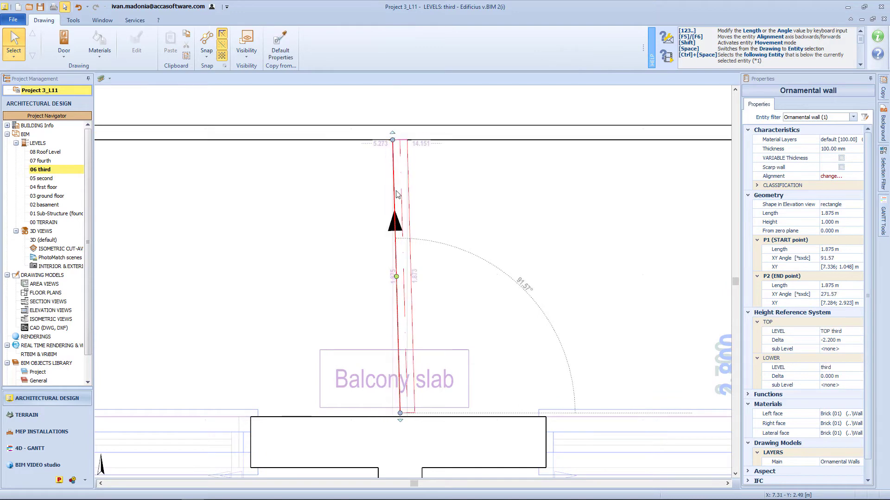
left_click_drag(400, 413, 393, 417)
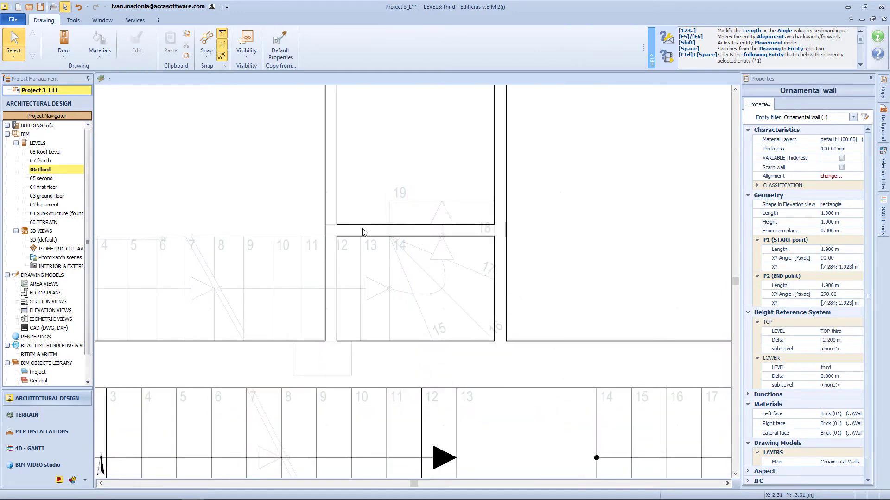
Step: Shorten the small wall beside the winder steps in both apartments to the stair's inner corner, 0.900 m long in the second apartment
left_click(364, 232)
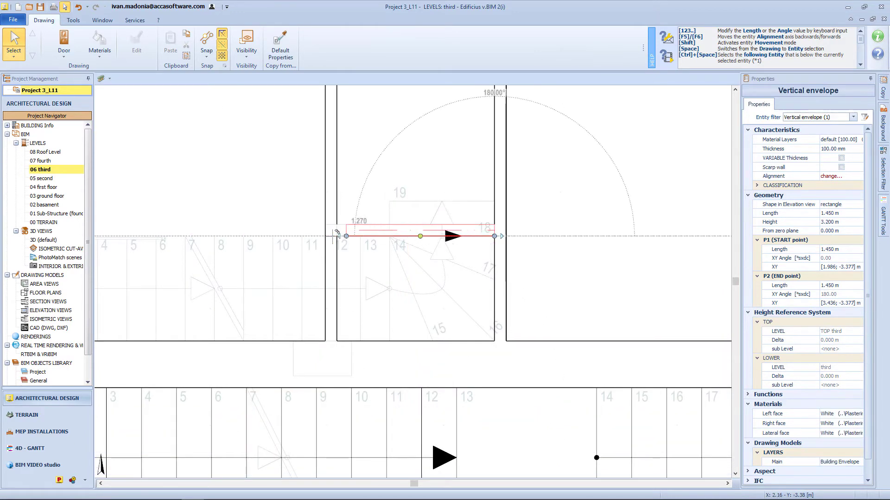
left_click(479, 236)
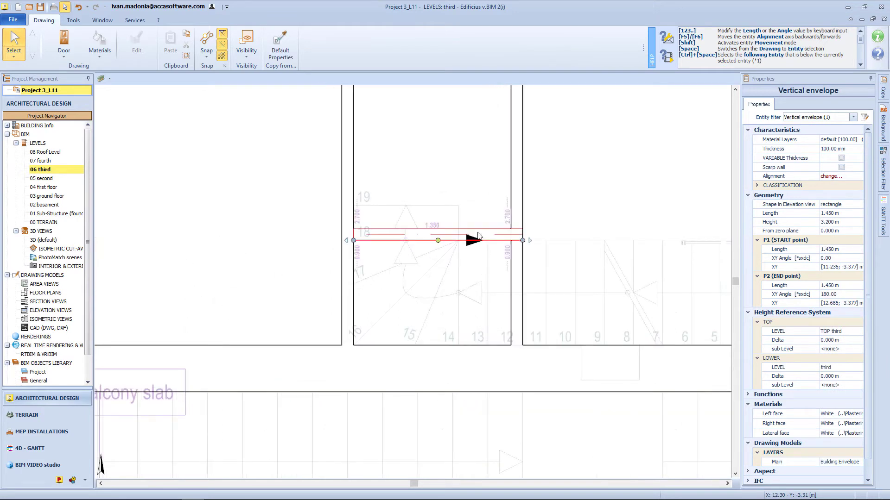
left_click_drag(530, 239, 458, 240)
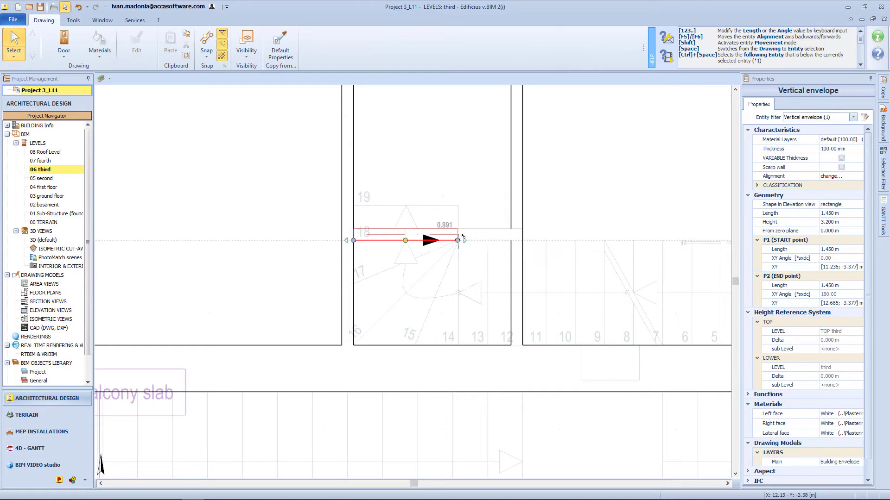
scroll(350, 267, "down", 2)
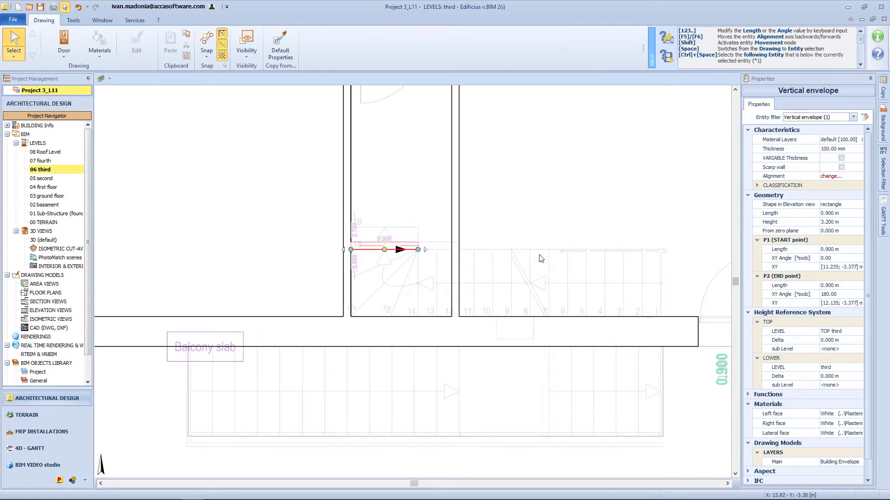
Step: Create a staircase on the third level and place a horizontal ramp with its lower start corner on the first apartment's underlay stair
left_click(64, 42)
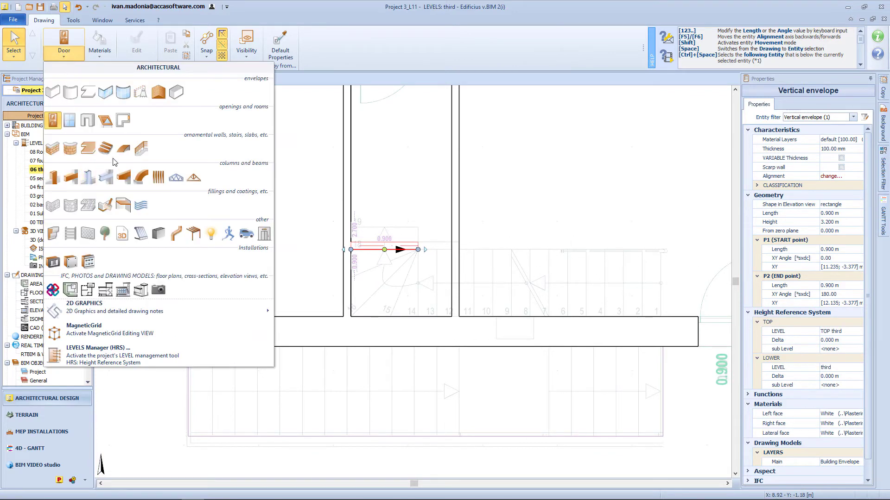
left_click(70, 149)
left_click(575, 276)
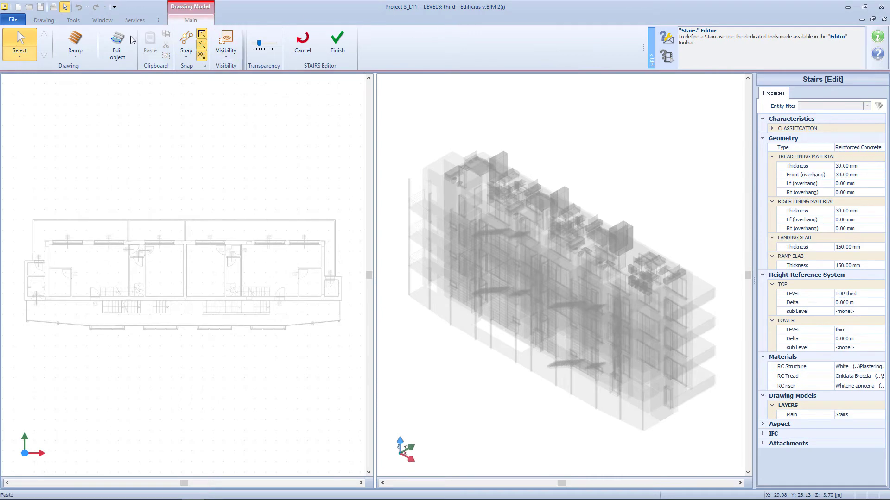
left_click(82, 40)
scroll(67, 303, "up", 5)
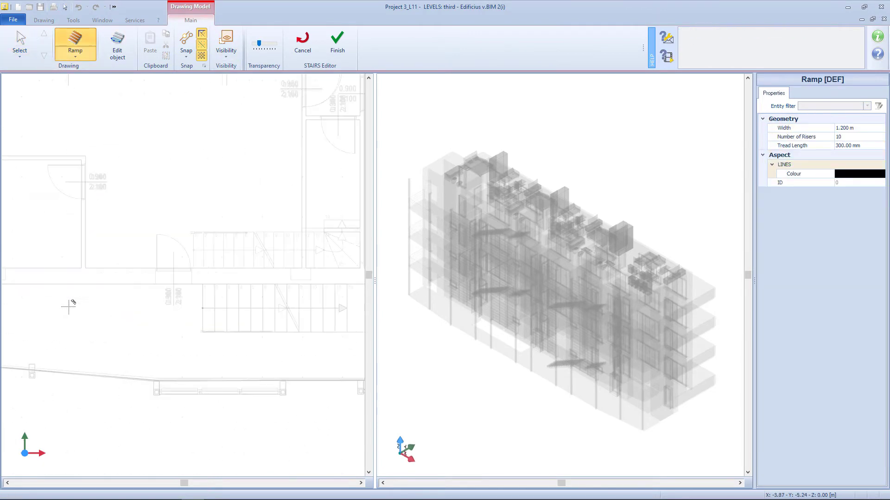
scroll(223, 232, "up", 3)
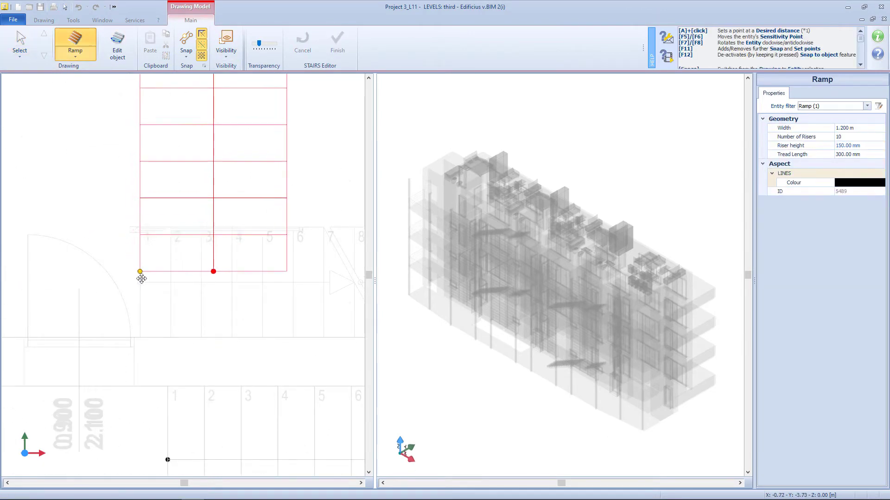
key("F5")
key("F5")
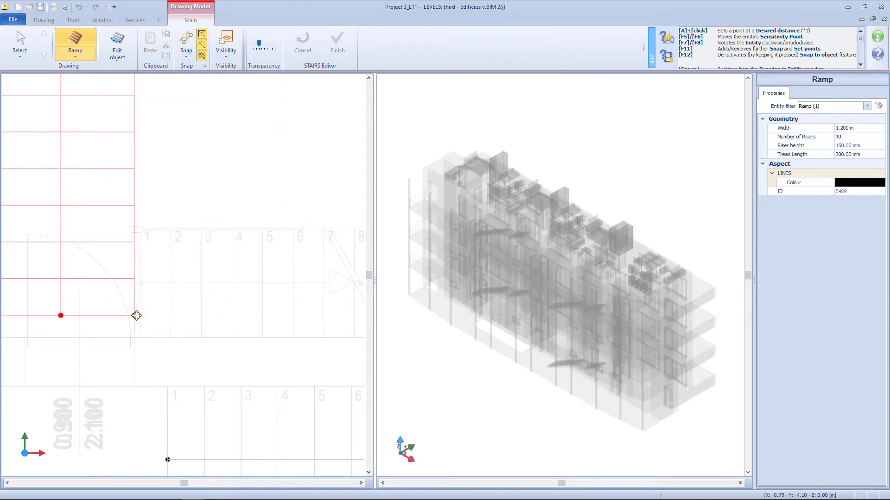
key("F8")
key("F8")
key("F8")
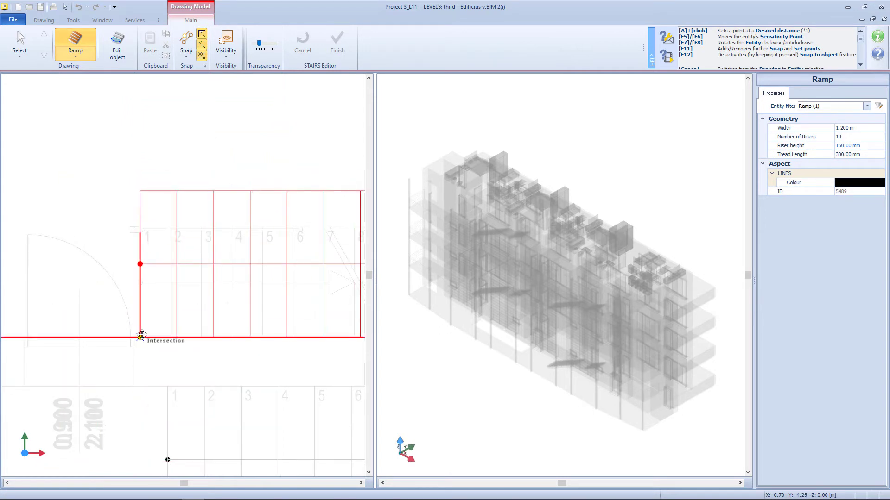
left_click(141, 335)
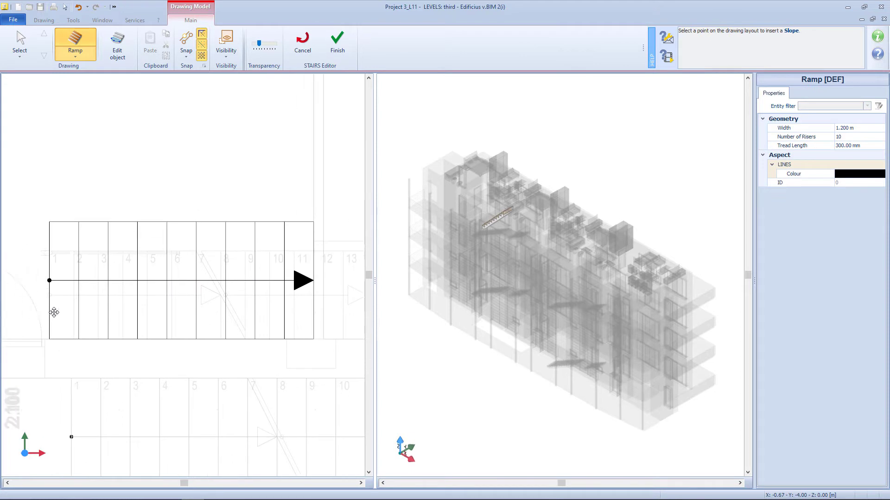
Step: Set the ramp's number of risers to 14 and its tread length to 250 mm, keeping its start corner on the underlay stair
left_click(20, 44)
left_click(150, 224)
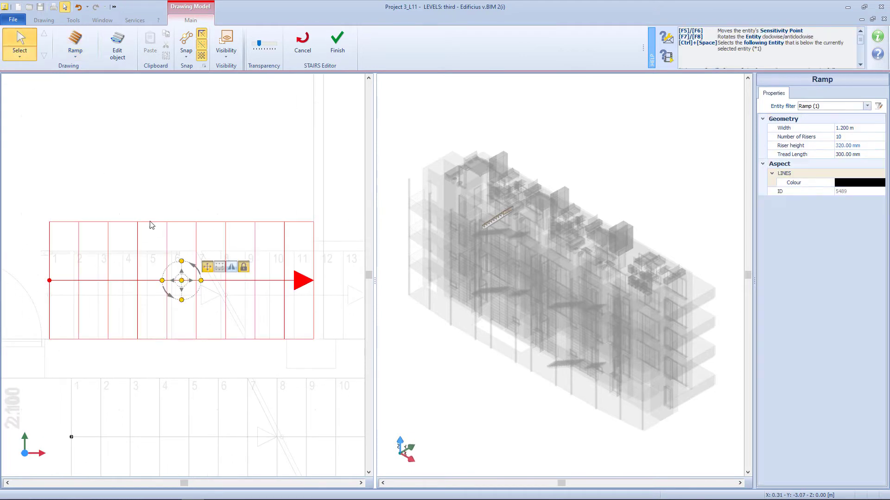
left_click(869, 137)
type("14")
key("Return")
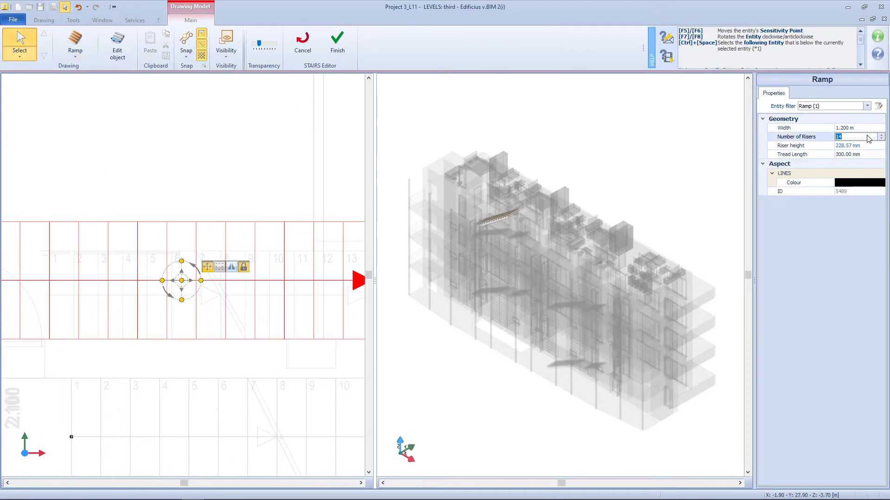
middle_click_drag(217, 255, 198, 254)
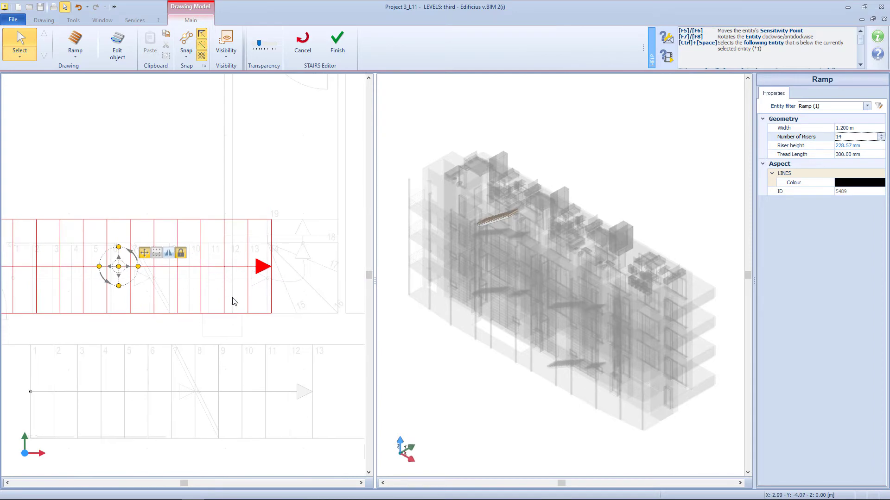
left_click(845, 157)
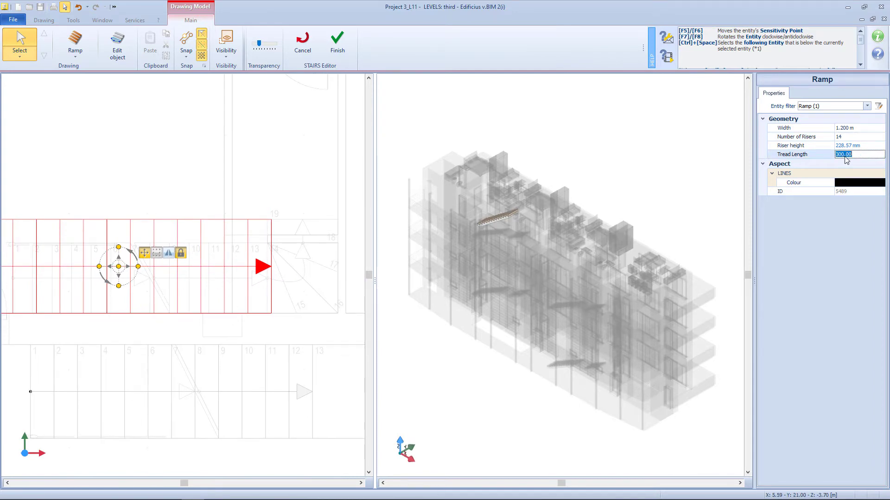
key("Return")
middle_click_drag(253, 279, 311, 281)
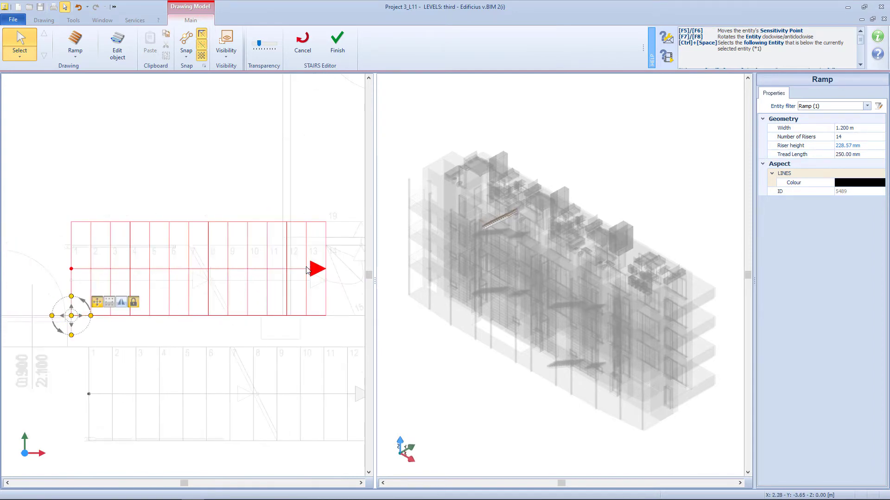
Step: Add a winder at the end of the 14-riser ramp, rotated to continue the climb, with its pivot on the underlay stair's inner corner
left_click(75, 53)
left_click(128, 98)
middle_click_drag(255, 226, 156, 218)
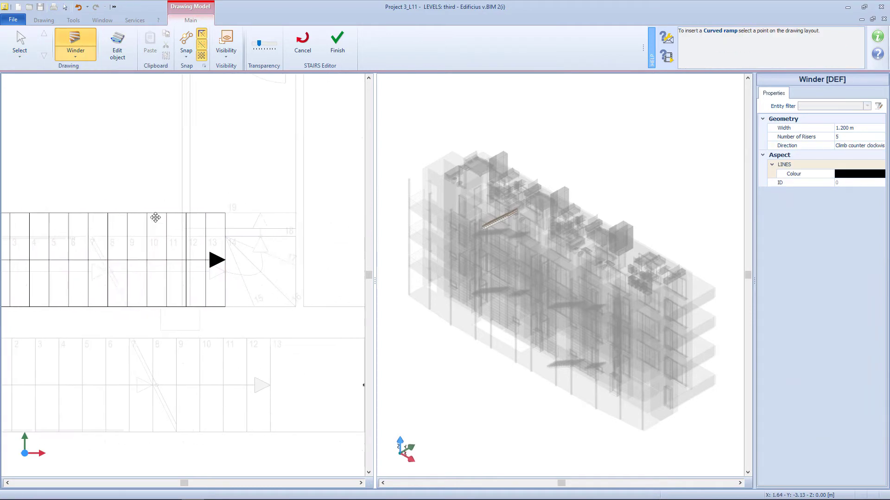
left_click(227, 236)
key("F8")
key("F8")
key("F8")
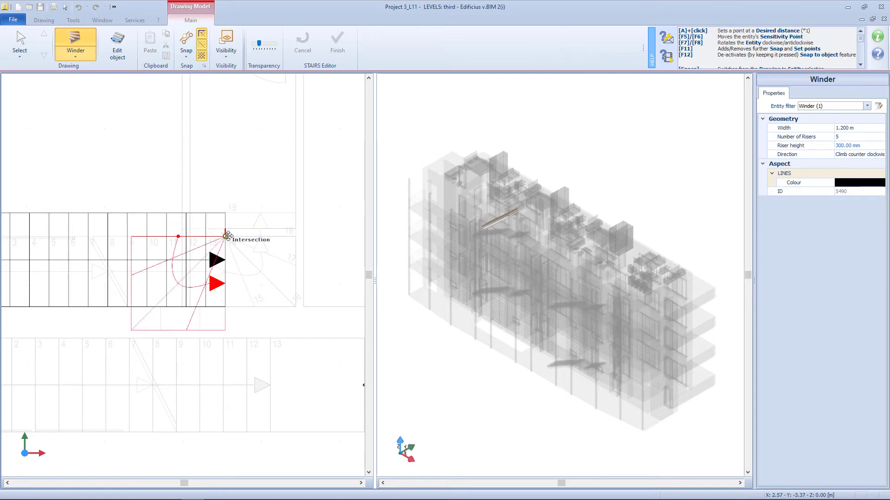
left_click(227, 236)
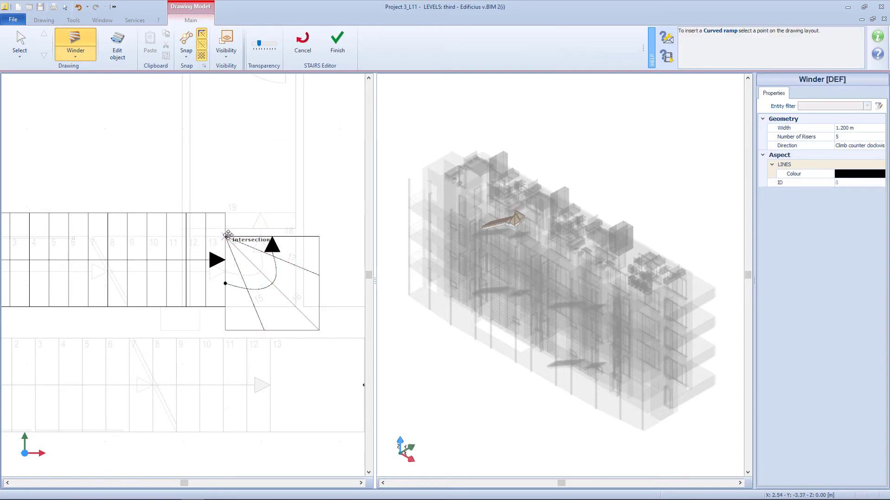
Step: Shrink the winder's two outer sides to match the corner steps drawn in the underlay
left_click(117, 44)
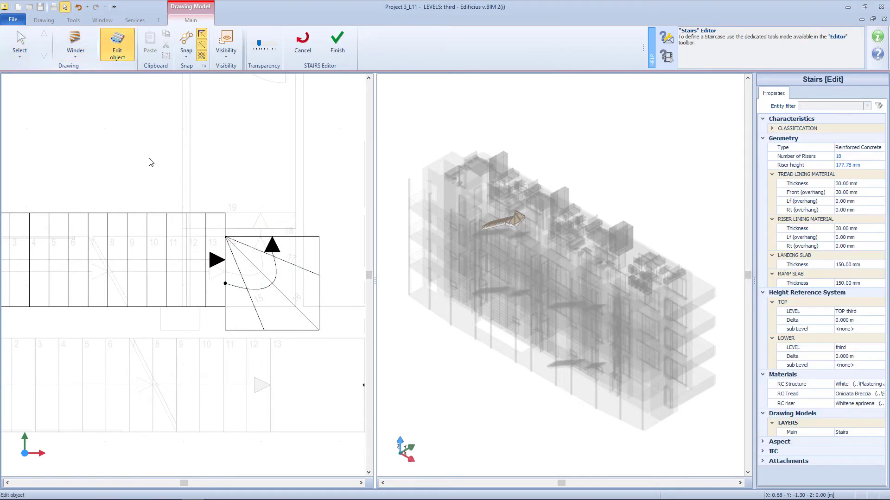
left_click(234, 331)
left_click_drag(288, 331, 289, 306)
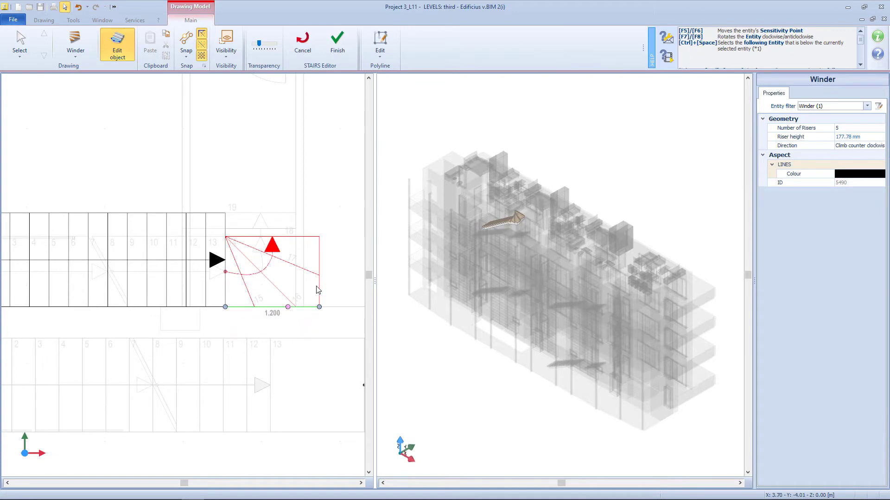
left_click_drag(320, 265, 274, 254)
Step: Narrow the 14-riser ramp so its inner edge meets the winder's pivot corner, and inspect the stair in 3D
left_click(149, 217)
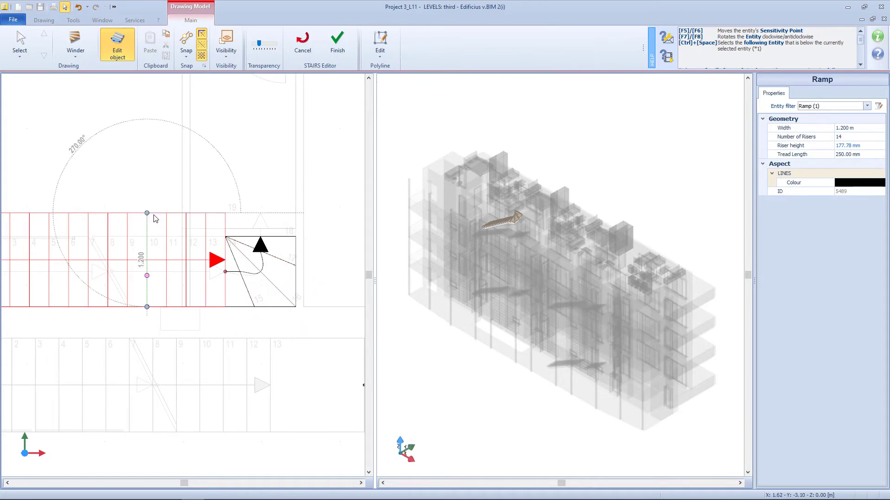
left_click_drag(148, 214, 225, 237)
left_click(220, 221)
scroll(477, 220, "up", 8)
right_click_drag(477, 220, 543, 218)
middle_click_drag(544, 219, 458, 374)
Step: Add a second ramp running upward from the winder's exit edge, starting at its pivot corner
left_click(75, 56)
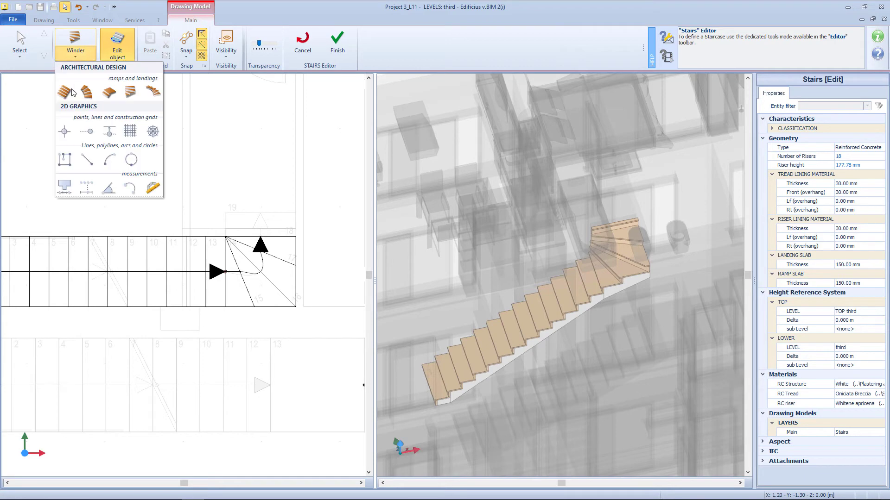
left_click(84, 83)
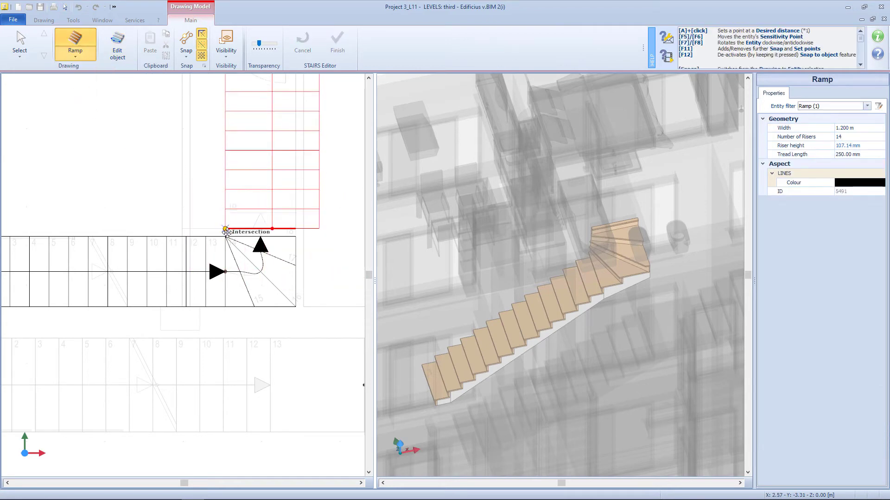
left_click(225, 237)
left_click(19, 44)
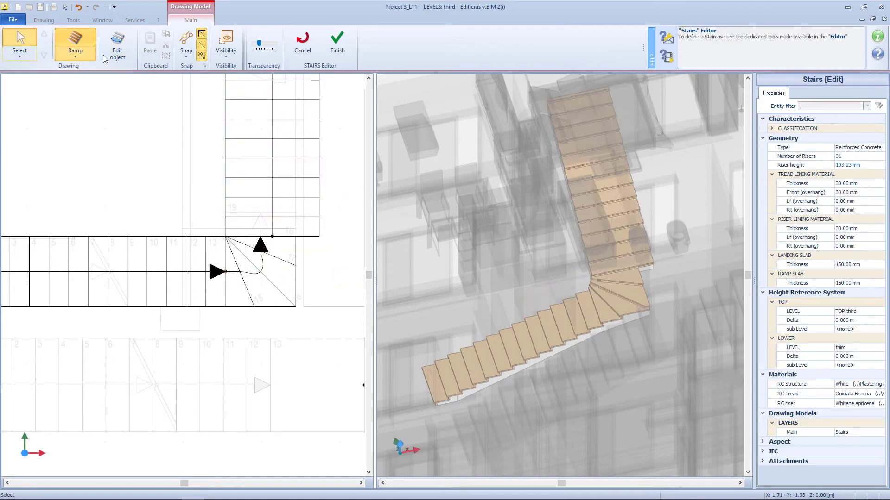
Step: Reduce the second ramp to a single tread and set its tread length to 300 mm
left_click(846, 137)
key("Return")
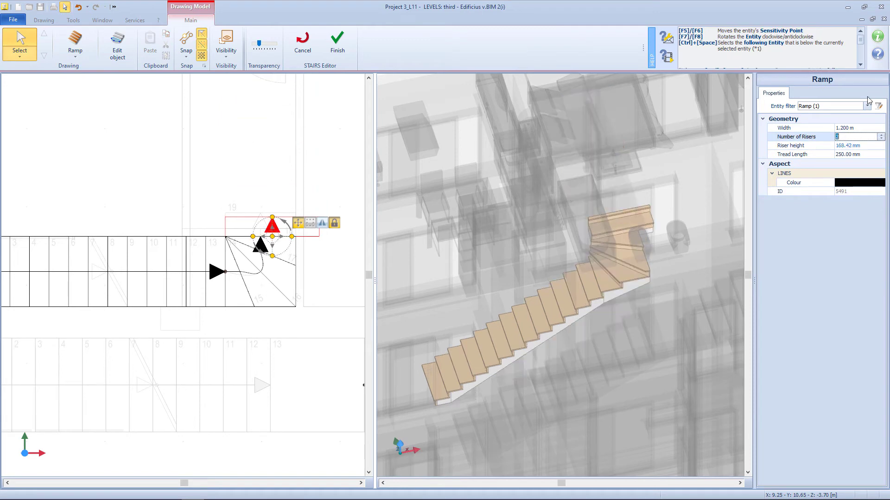
left_click(851, 155)
type("300")
key("Return")
left_click(211, 125)
Step: Narrow the single-tread ramp to the winder's width and finish editing the staircase
left_click(118, 45)
left_click(319, 222)
left_click_drag(319, 224, 295, 237)
left_click(313, 252)
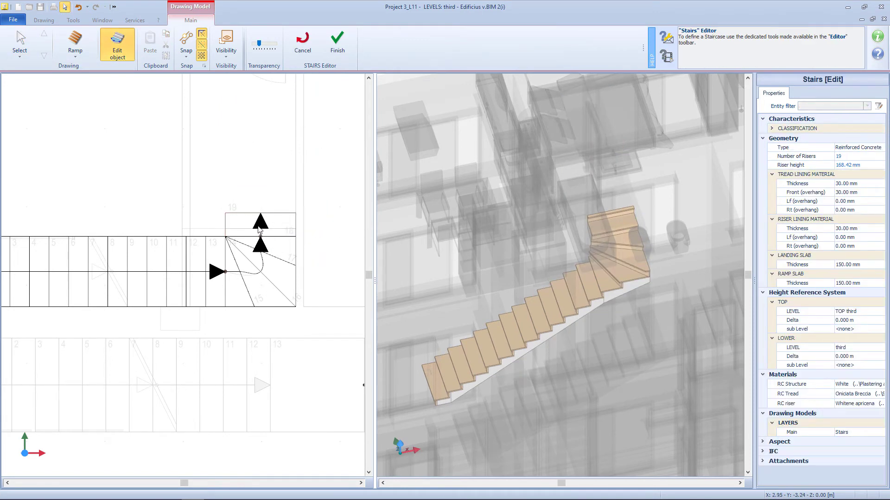
left_click(337, 45)
Step: Duplicate the finished staircase and place the copy at the first riser of the second apartment's underlay stair
left_click(252, 253)
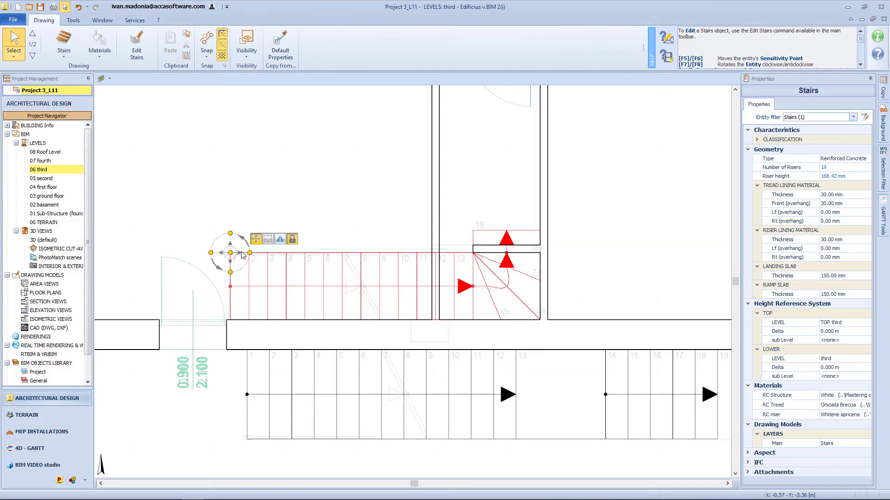
key("ctrl+v")
scroll(238, 240, "down", 5)
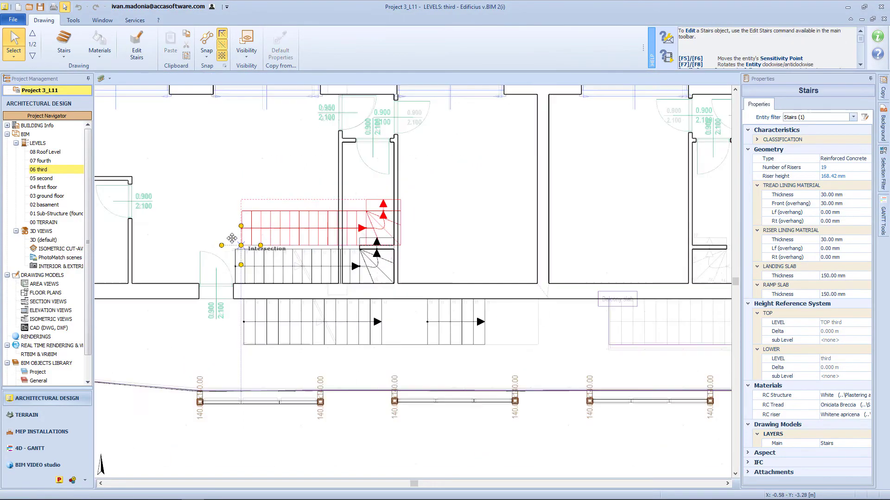
scroll(651, 243, "up", 3)
middle_click_drag(651, 243, 337, 226)
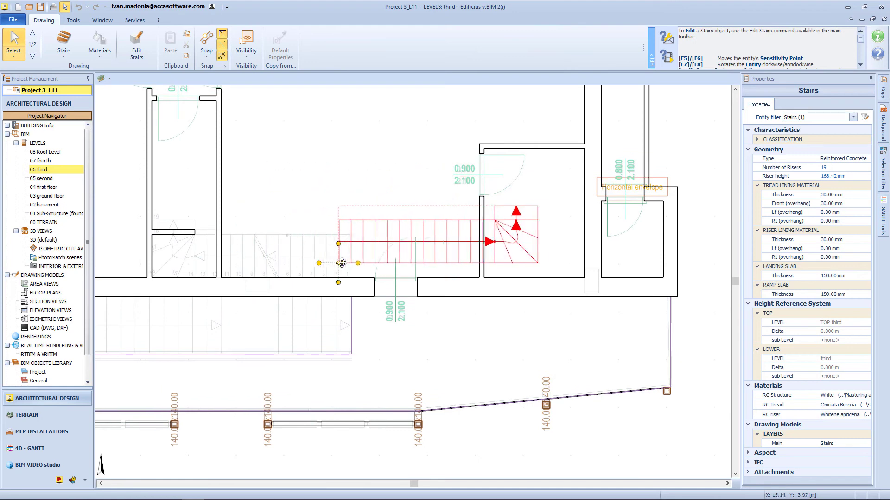
scroll(352, 278, "up", 4)
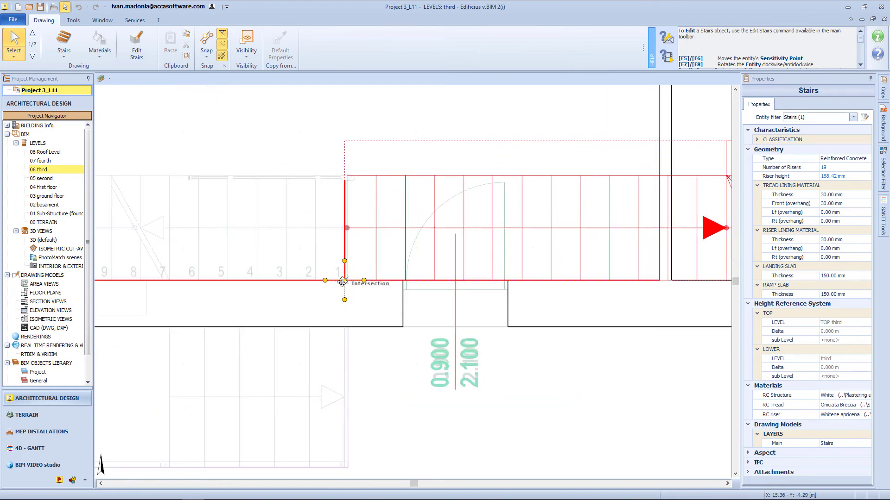
left_click(345, 280)
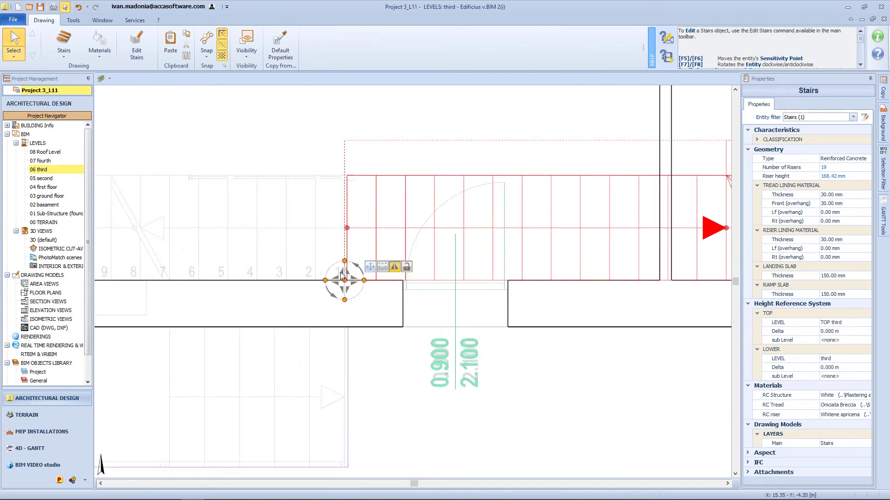
Step: Mirror the copied staircase and align its start corner with the second apartment's underlay stair
left_click(342, 271)
left_click(361, 236)
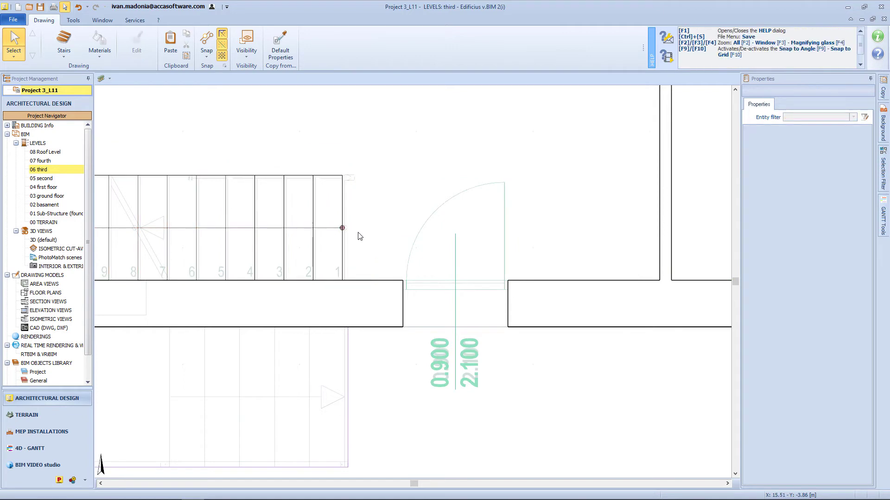
left_click(344, 253)
key("F5")
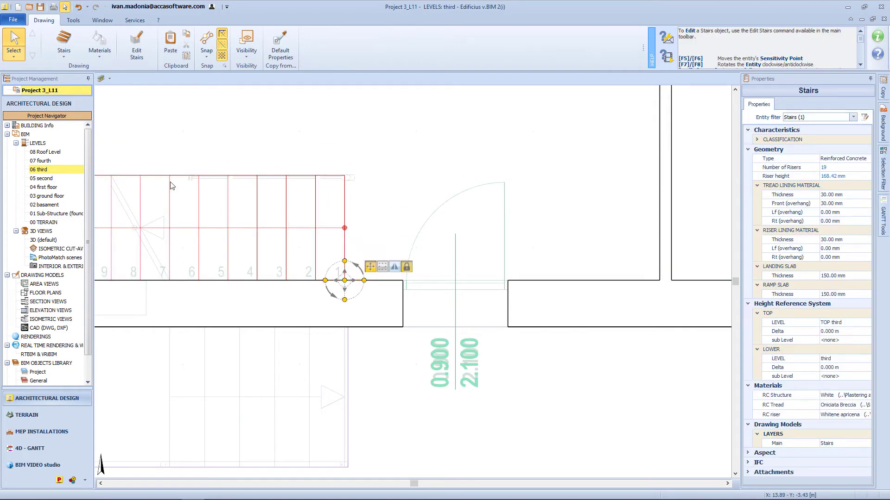
middle_click_drag(171, 185, 451, 224)
left_click(341, 205)
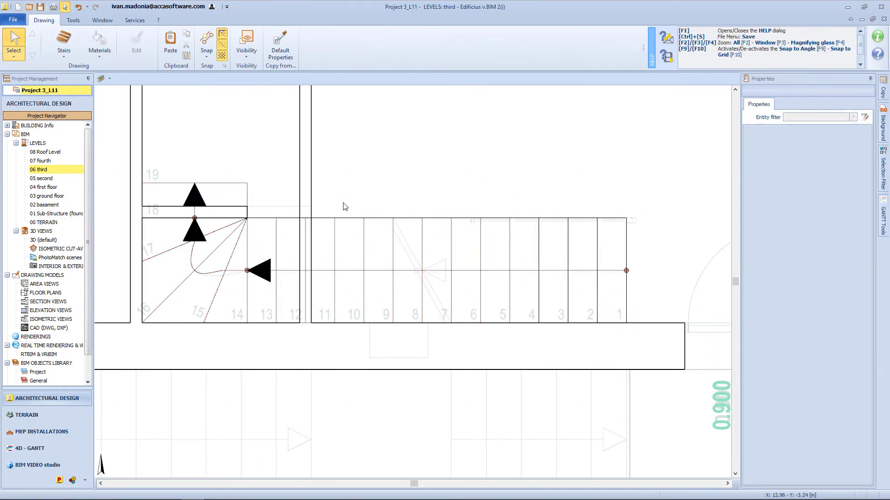
Step: Copy only the selected perimeter walls, covering the front and side walls and the thin terrace walls, from the third level to the fourth
key("F2")
left_click(123, 268)
left_click(122, 301, "shift")
left_click(145, 327, "shift")
left_click(234, 326, "shift")
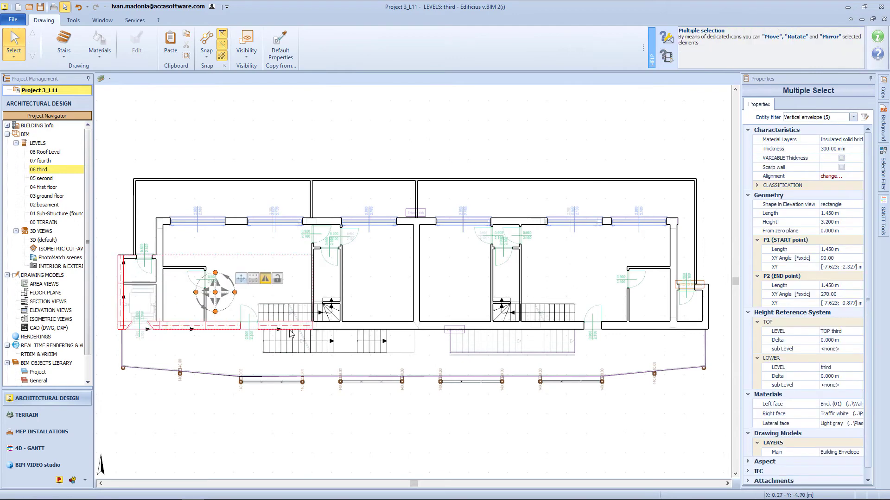
left_click(347, 327, "shift")
left_click(430, 327, "shift")
left_click(556, 327, "shift")
left_click(667, 328, "shift")
left_click_drag(667, 331, 699, 328)
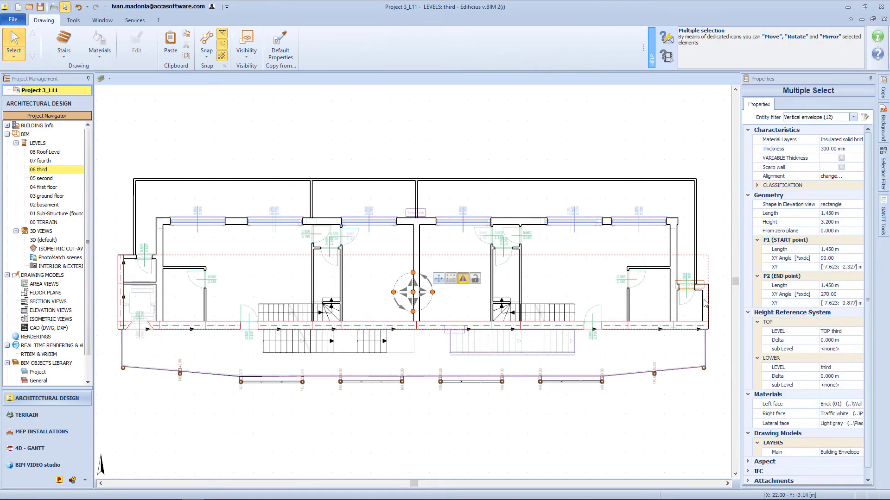
mouse_move(698, 273)
left_mouse_down()
mouse_move(417, 182)
mouse_move(304, 182)
mouse_move(136, 207)
left_mouse_up()
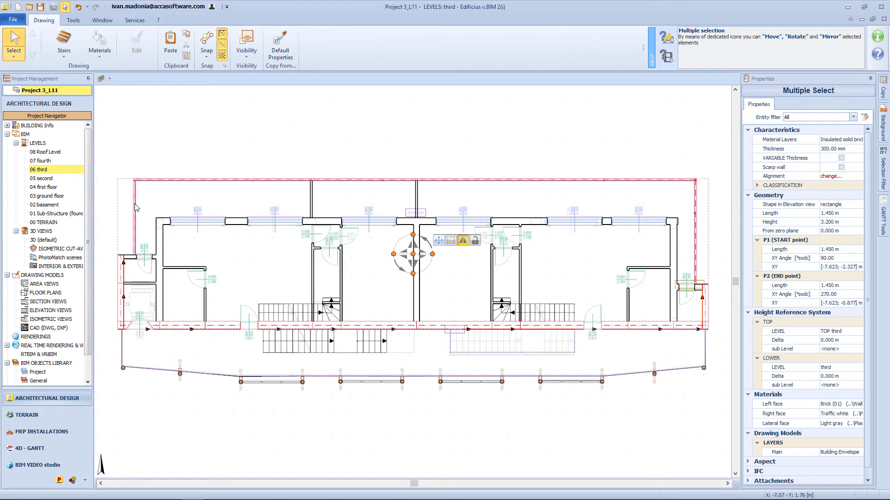
left_click(883, 95)
left_click(740, 428)
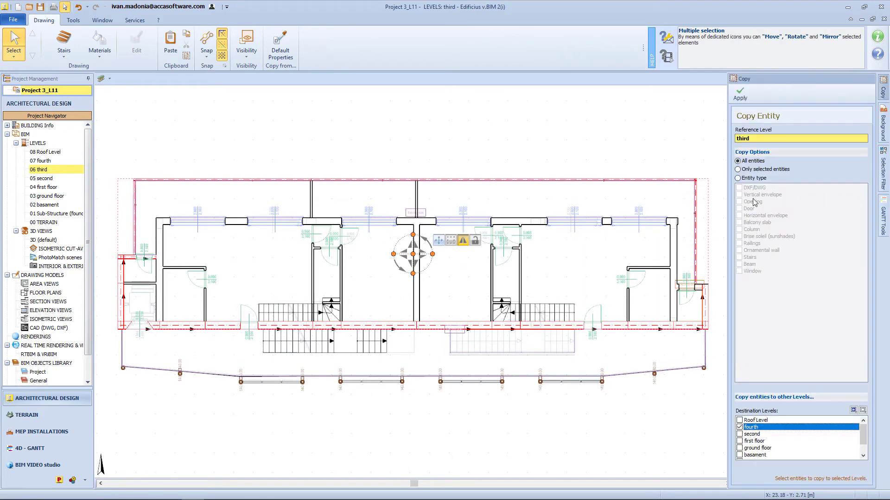
left_click(740, 94)
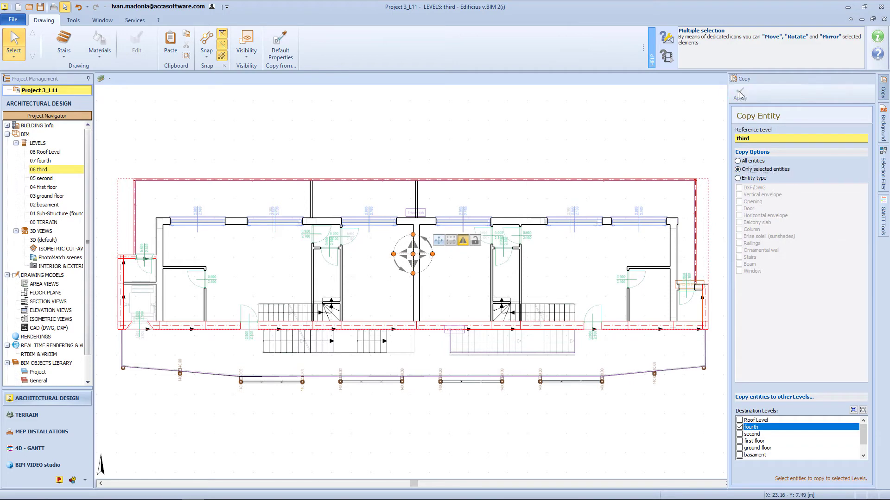
Step: Insert a DXF/DWG drawing on the fourth level and load the file Piano Quarto.dwg
left_click(64, 161)
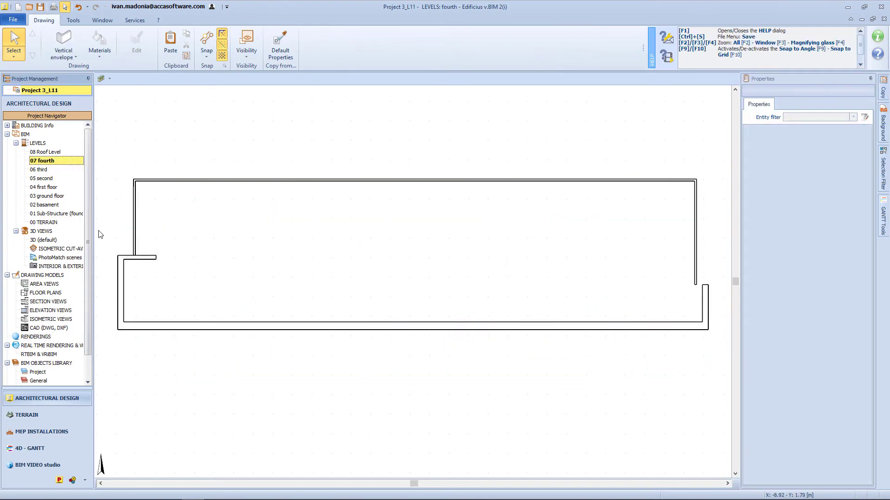
left_click(73, 55)
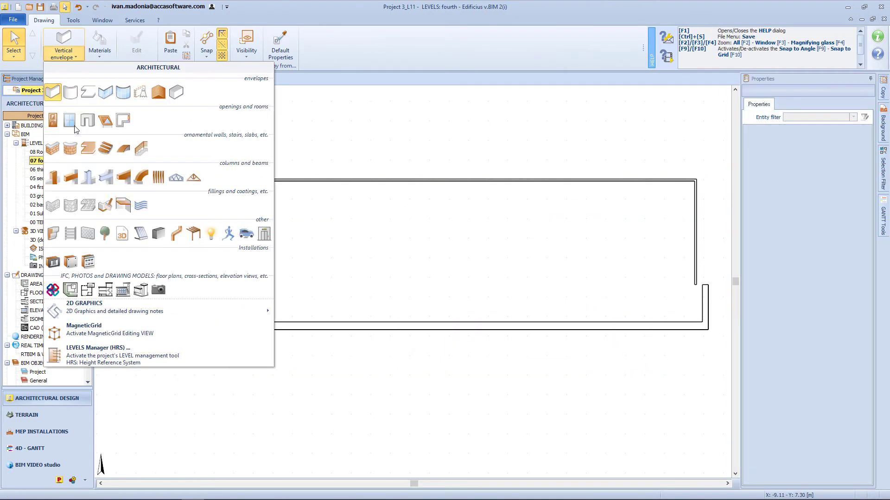
mouse_move(266, 311)
left_click(373, 271)
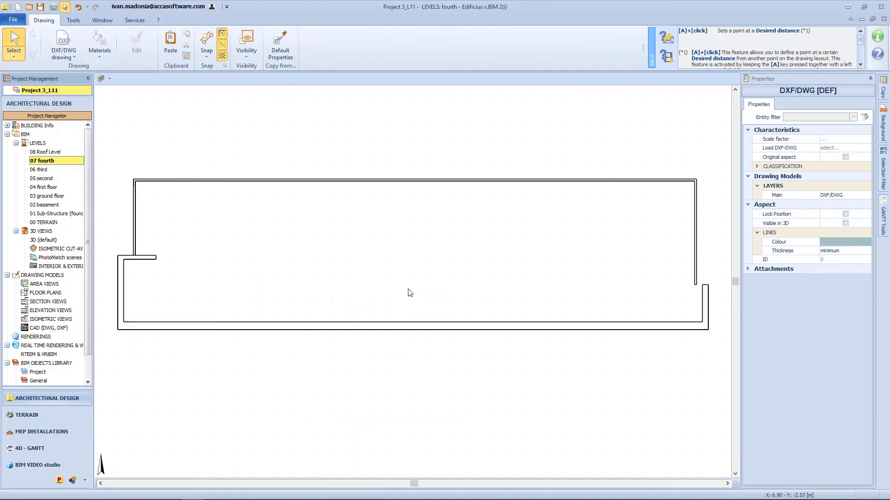
left_click(362, 234)
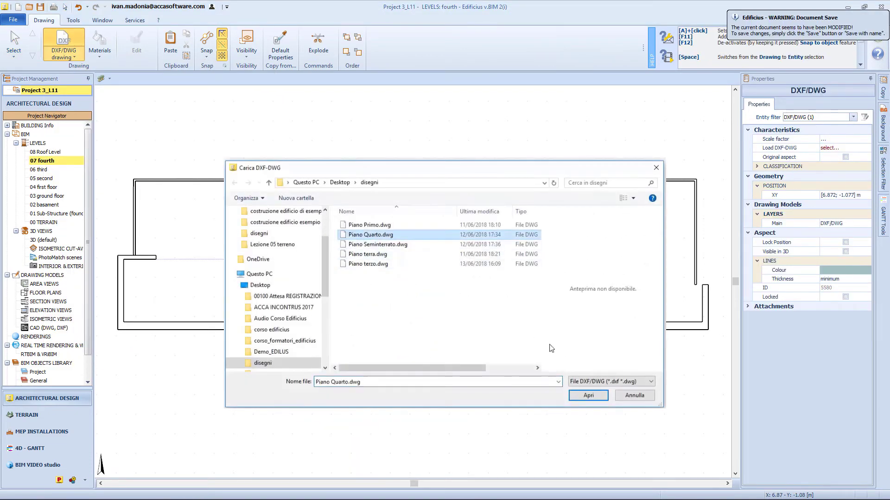
left_click(588, 395)
Step: Position the fourth-floor underlay so its lower outer corner coincides with the matching corner of the copied perimeter walls
left_click(488, 282)
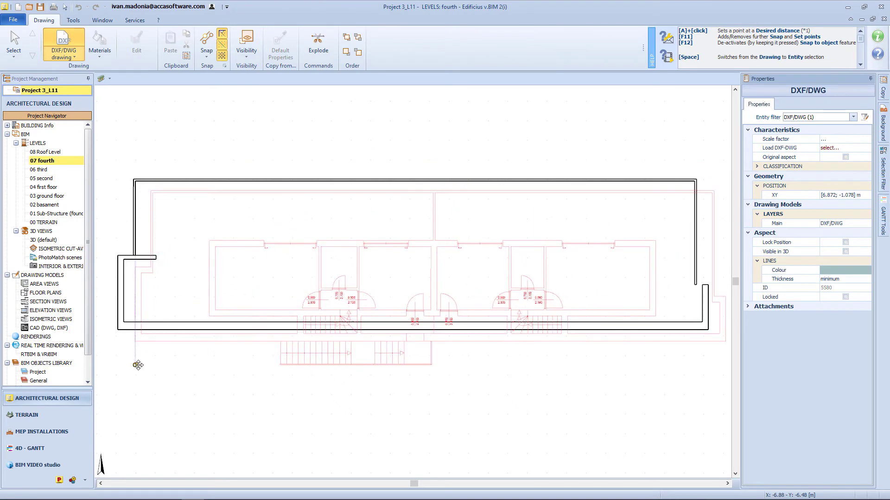
left_click(136, 342)
left_click_drag(135, 342, 118, 329)
key("Escape")
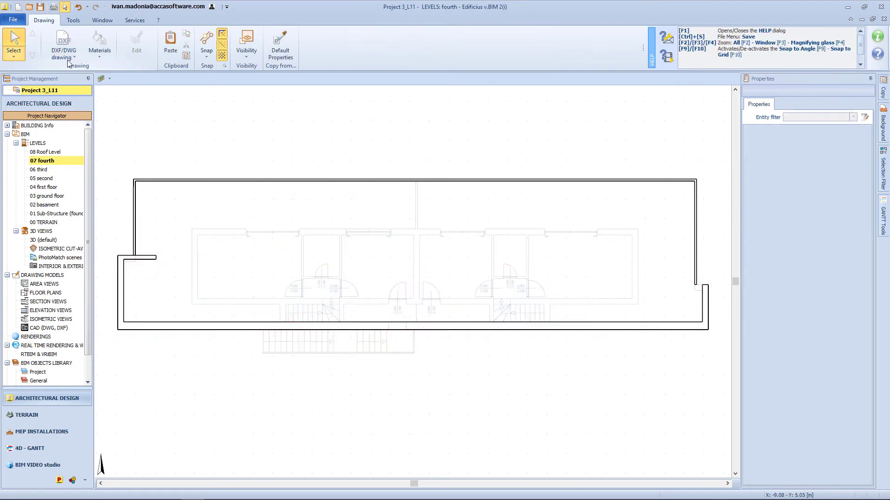
Step: Generate the first apartment's outer walls, partitions and dividing wall on the fourth level using DXF/DWG automatic creation of vertical envelopes
left_click(68, 57)
mouse_move(126, 76)
left_click(213, 90)
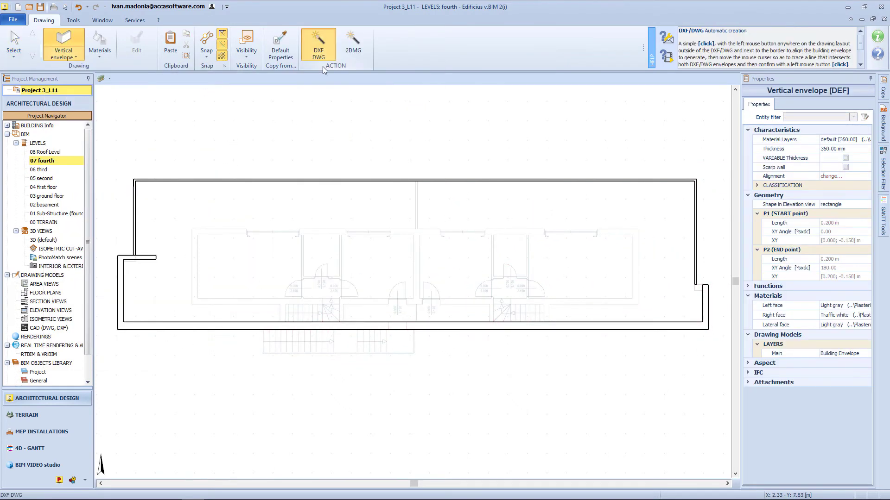
left_click(323, 42)
left_click(186, 258)
left_click(222, 224)
left_click(320, 223)
left_click(294, 252)
left_click(353, 261)
left_click(426, 259)
Step: Generate the second apartment's outer and partition walls, plus both apartments' stair-side walls, from the underlay
left_click(604, 256)
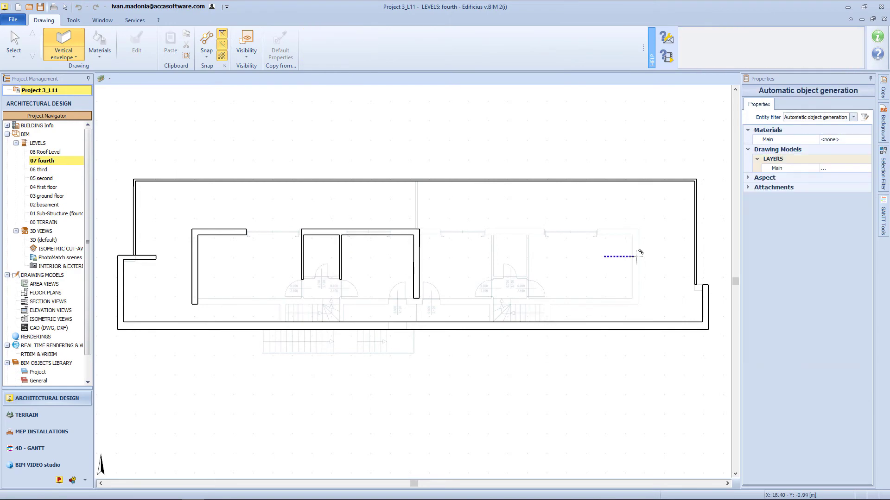
left_click(644, 256)
left_click(500, 259)
left_click(533, 259)
left_click(501, 276)
left_click(463, 307)
left_click(366, 307)
left_click(252, 303)
left_click(281, 316)
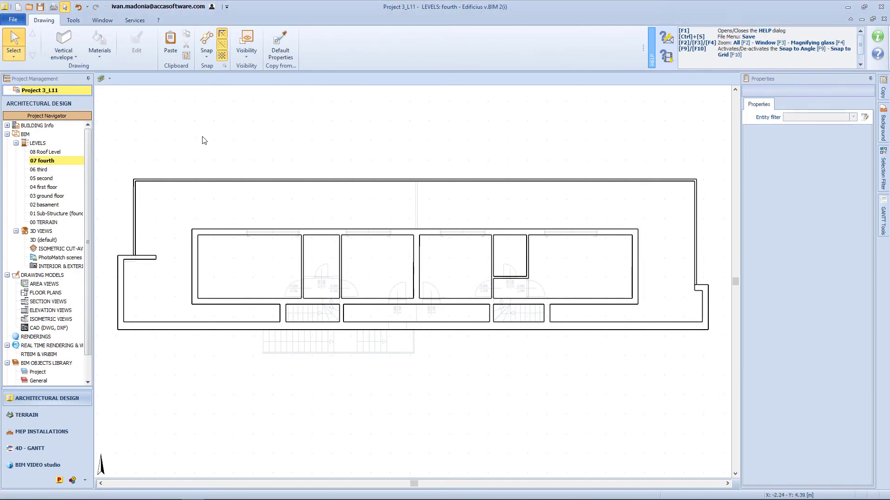
Step: Insert four windows along the fourth-floor apartments' terrace-side wall at the underlay positions, using the default properties copied from a third-level window
left_click(64, 47)
left_click(79, 115)
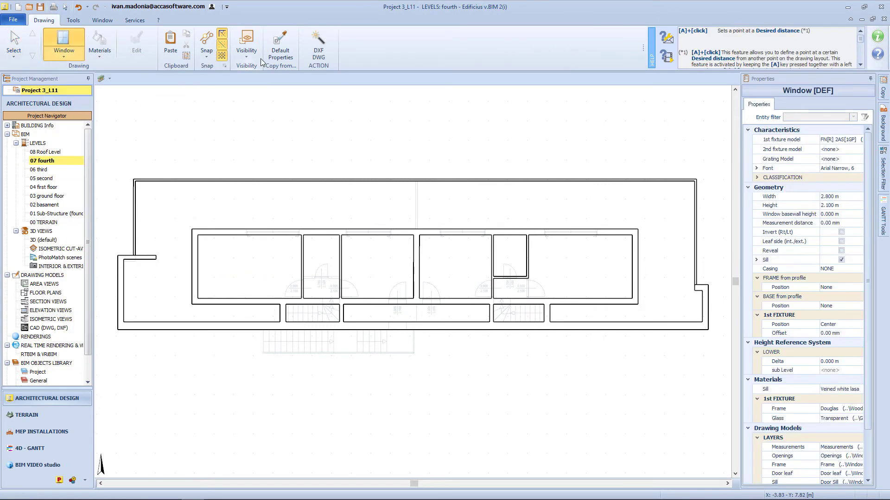
left_click(280, 49)
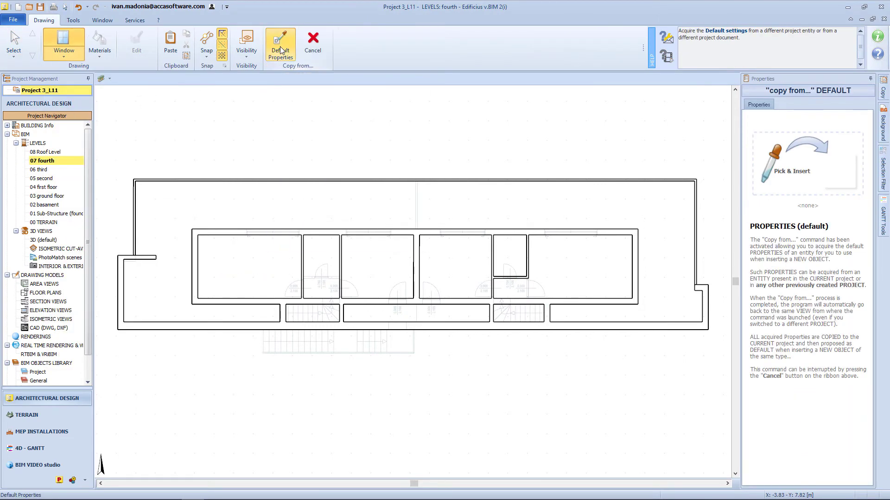
left_click(56, 171)
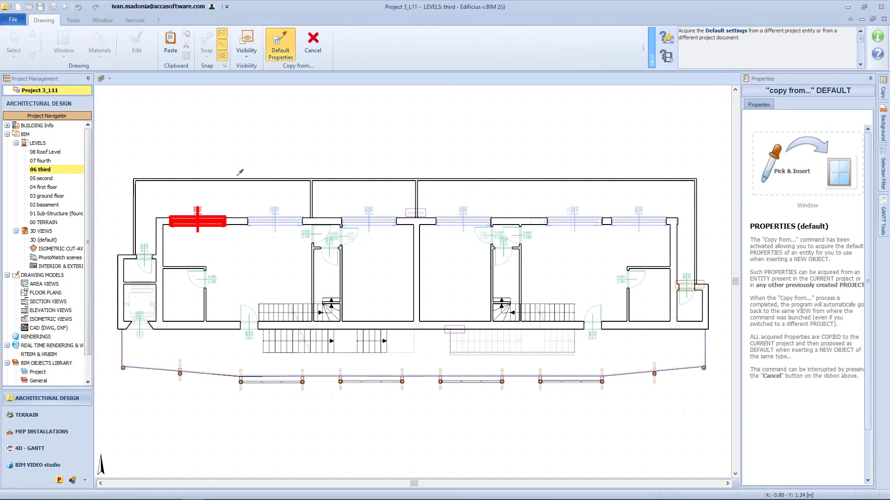
left_click(192, 221)
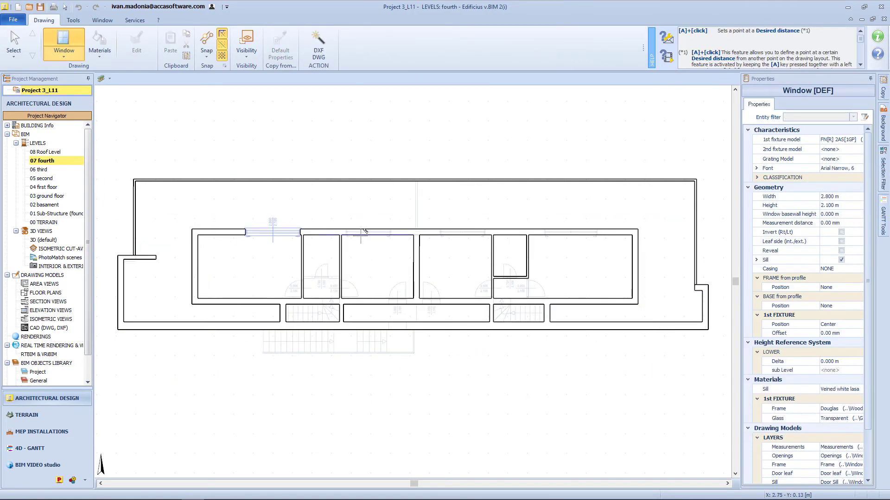
left_click(410, 232)
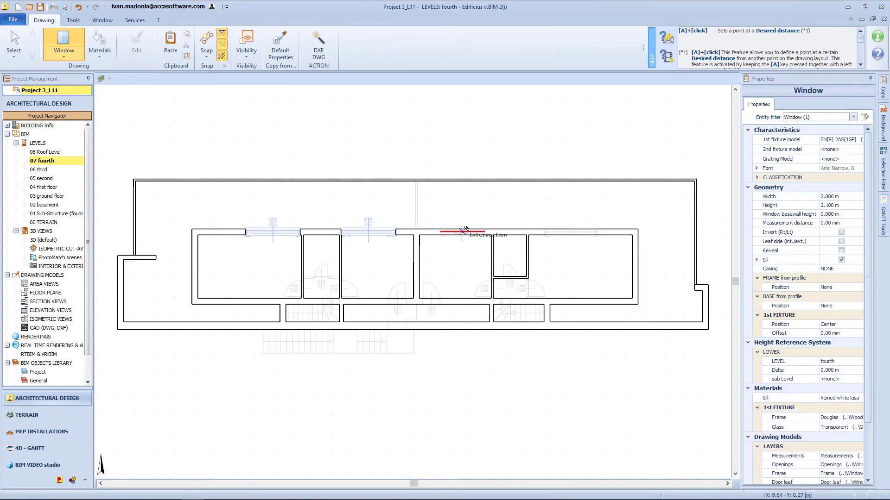
left_click(504, 232)
left_click(571, 230)
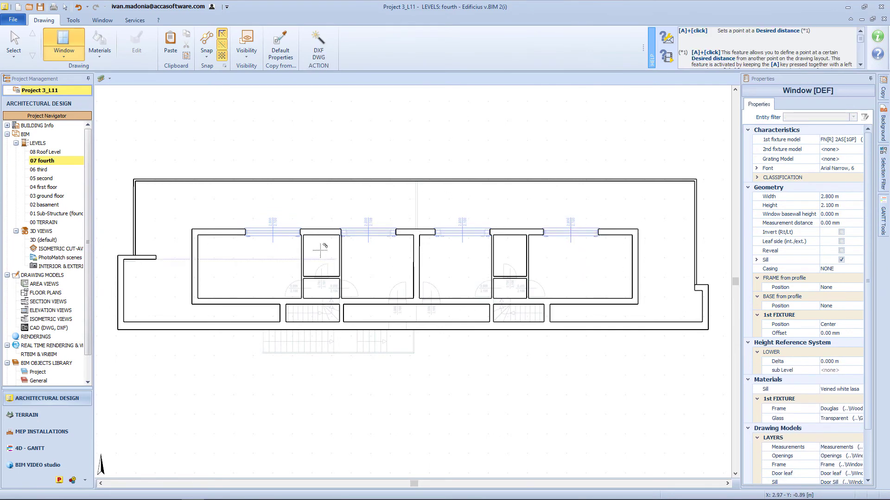
Step: Resize the first apartment's outer window to 2.700 m wide by aligning both jambs with the underlay opening
scroll(321, 251, "up", 6)
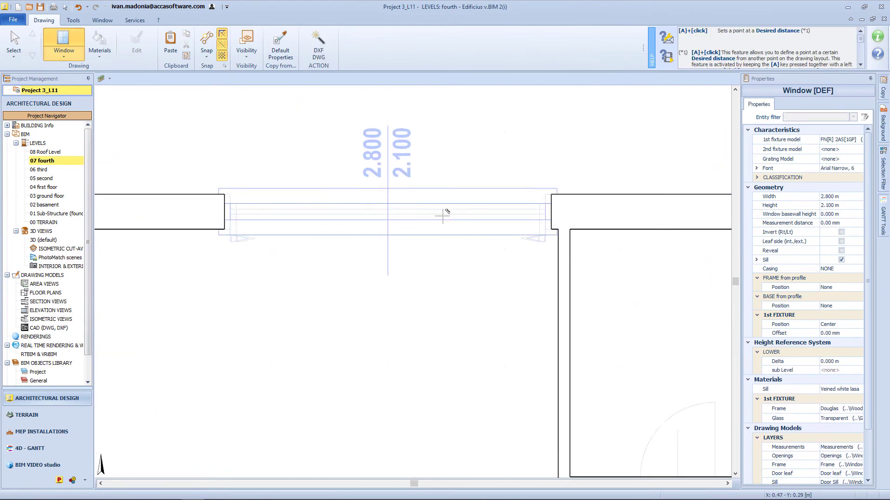
key("space")
left_click(404, 180)
left_click_drag(551, 212, 546, 212)
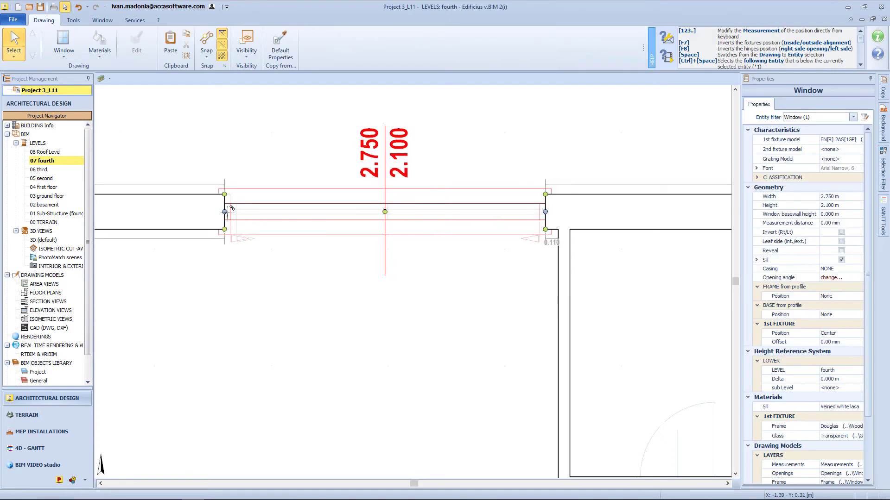
left_click_drag(225, 212, 231, 212)
Step: Resize the two middle windows beside the dividing wall to 2.300 m wide, aligning their jambs with the underlay openings
scroll(294, 258, "down", 2)
middle_click_drag(618, 262, 300, 281)
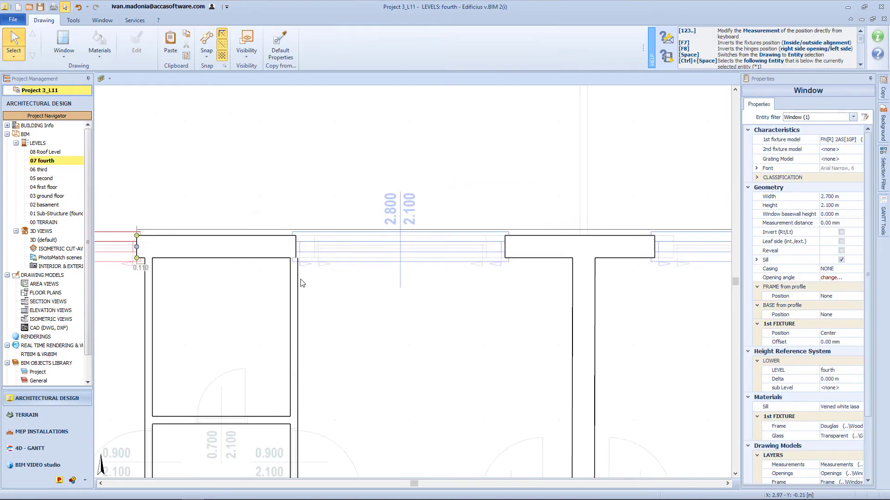
left_click(501, 250)
left_click_drag(508, 246, 485, 247)
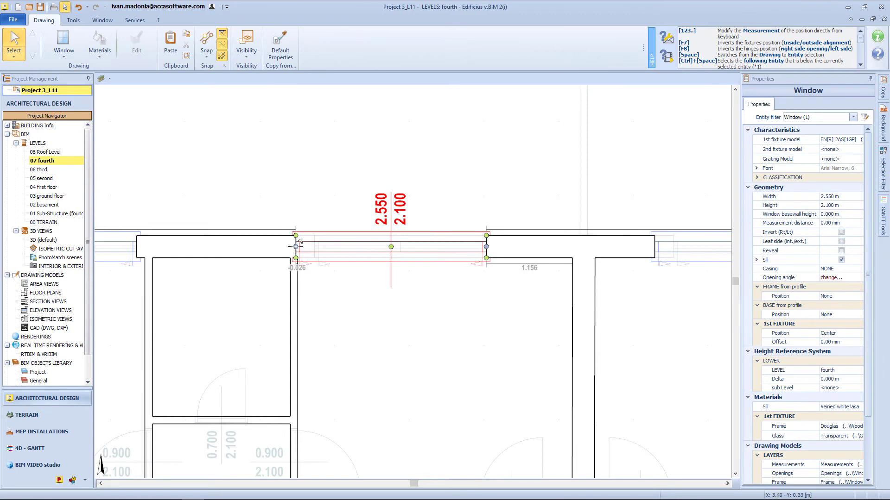
left_click_drag(296, 247, 314, 247)
middle_click_drag(506, 282, 198, 299)
left_click(421, 256)
left_click_drag(346, 265, 363, 264)
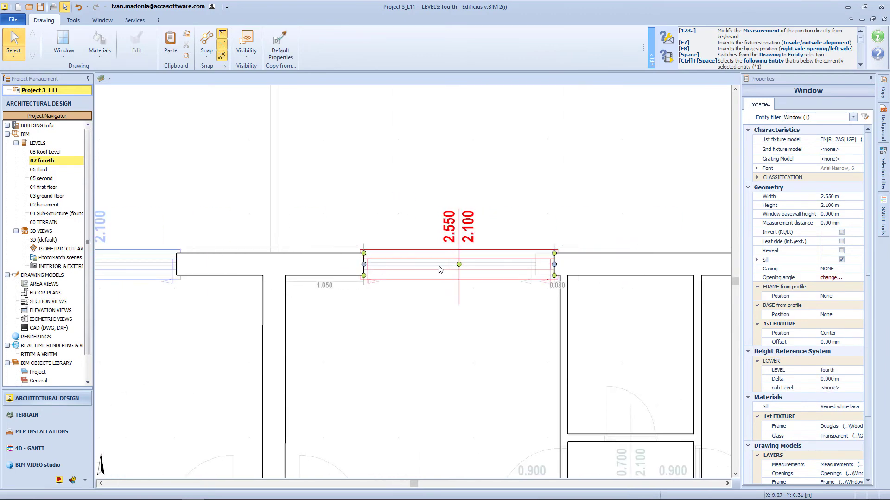
left_click_drag(554, 265, 535, 265)
Step: Resize the second apartment's outer window to 2.700 m wide so both jambs match the underlay opening
middle_click_drag(667, 283, 199, 299)
left_click(392, 291)
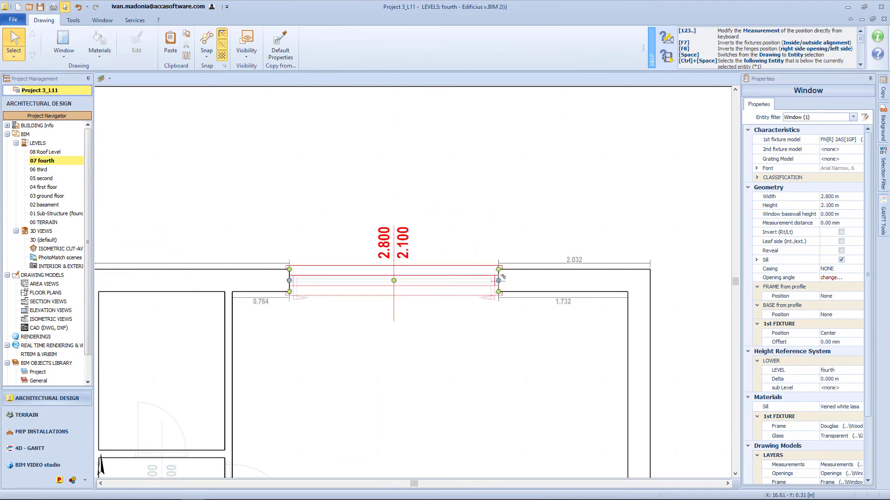
left_click_drag(499, 281, 495, 281)
left_click_drag(290, 281, 297, 281)
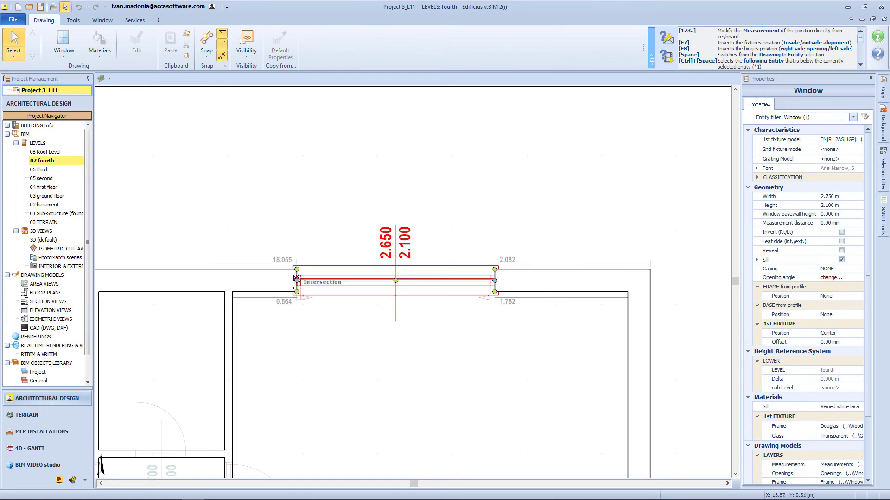
left_click(338, 335)
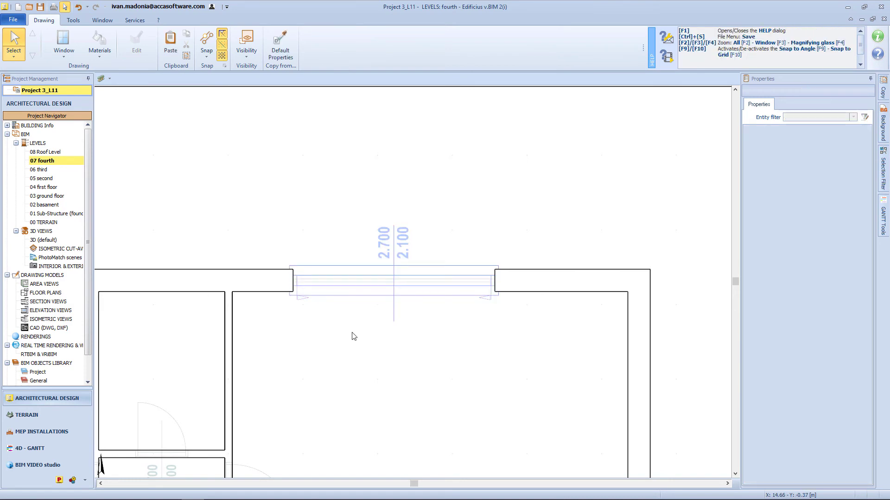
Step: Generate the second apartment's 0.700 m door and the two hall side doors with DXF/DWG automatic creation from the underlay
left_click(63, 44)
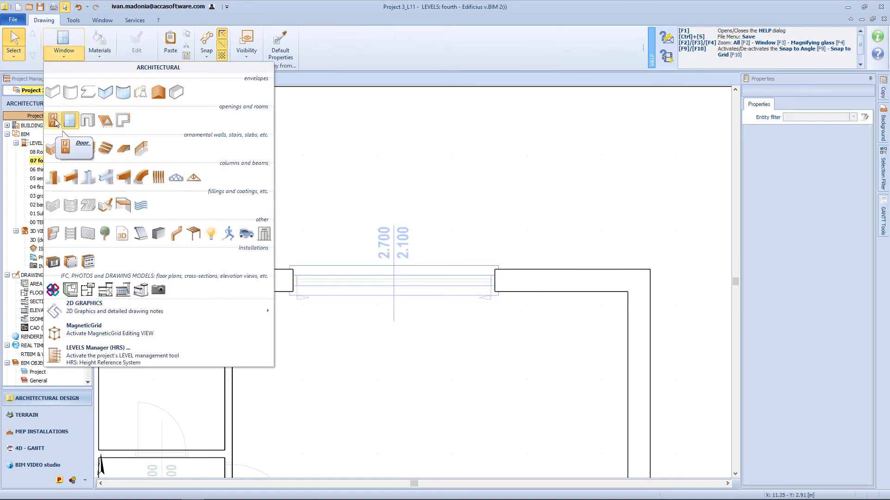
left_click(70, 121)
middle_click_drag(295, 358, 444, 260)
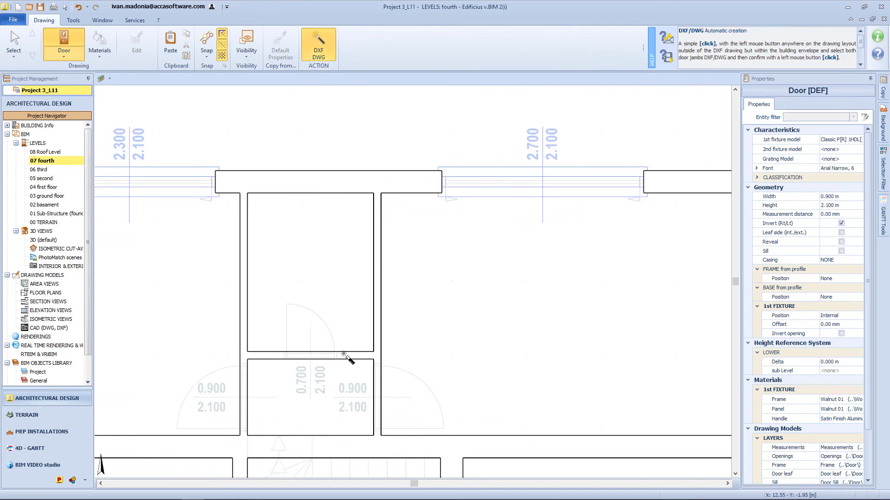
left_click(343, 356)
left_click(279, 353)
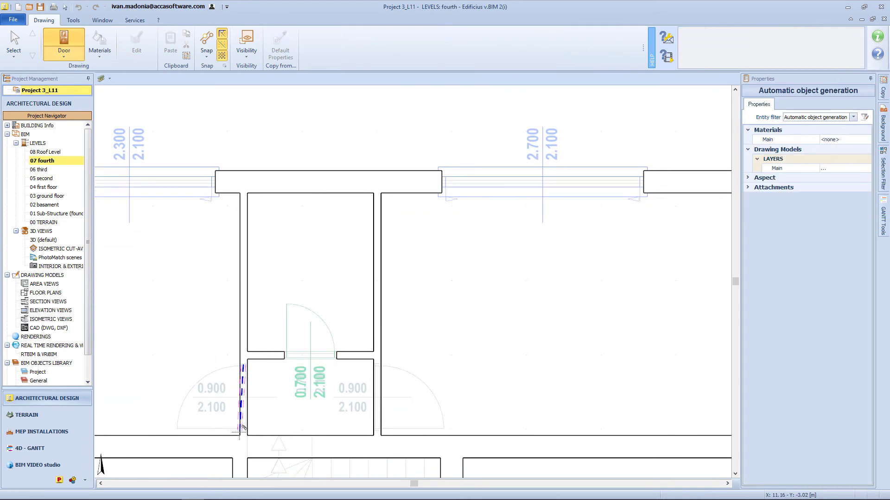
left_click(242, 440)
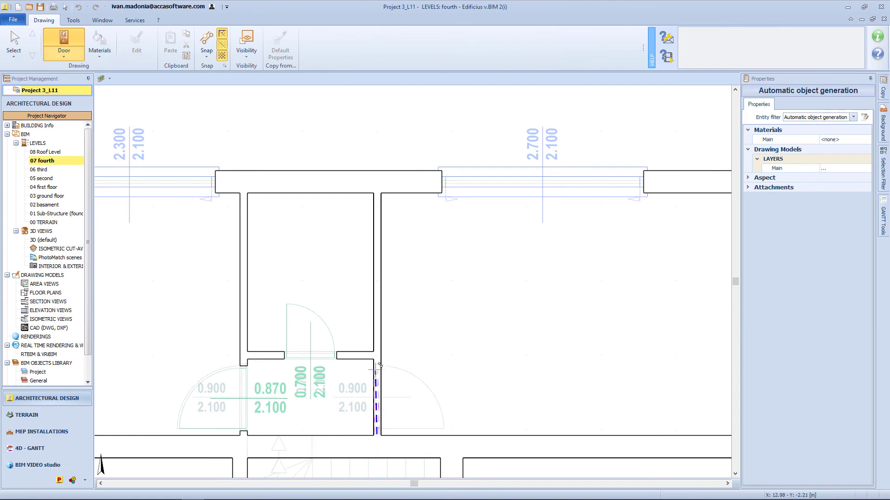
left_click(376, 360)
Step: Generate the first apartment's 0.700 m door and two 0.900 m hall side doors from the underlay
left_click(313, 228)
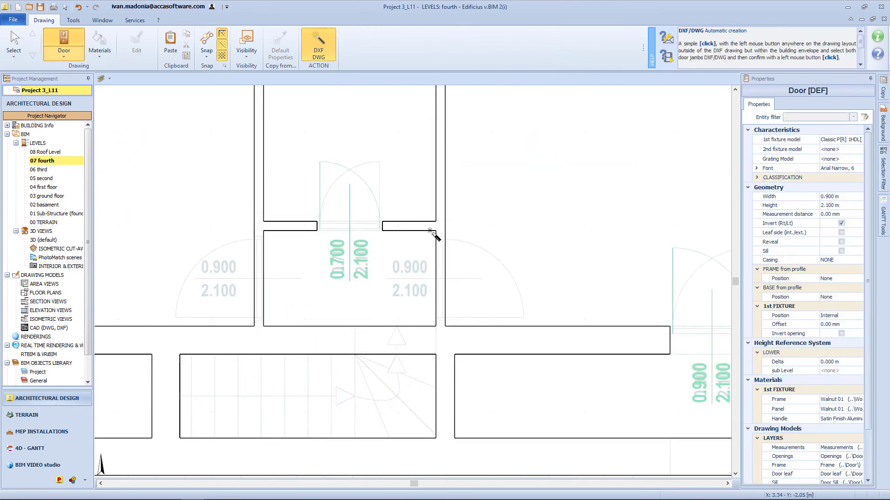
left_click(440, 315)
left_click(261, 230)
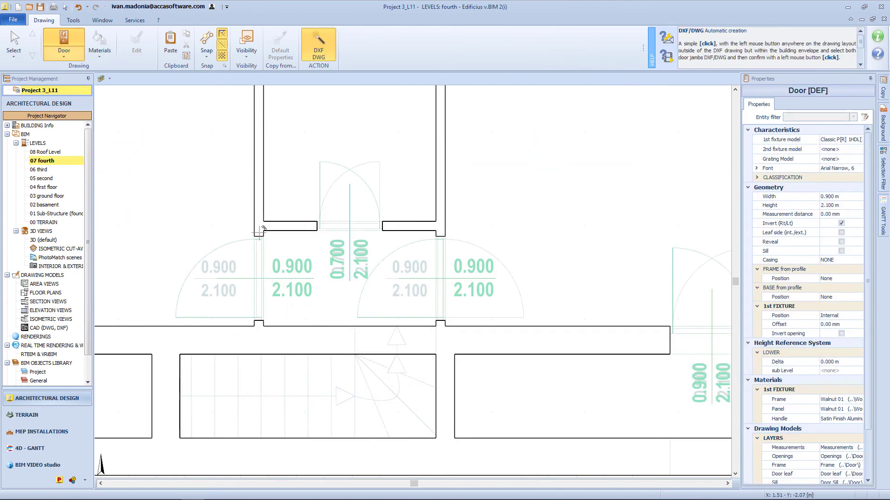
Step: Flip the first apartment's 0.700 m door and the hall side door nearest the dividing wall to match their underlay swings
key("Escape")
left_click(348, 200)
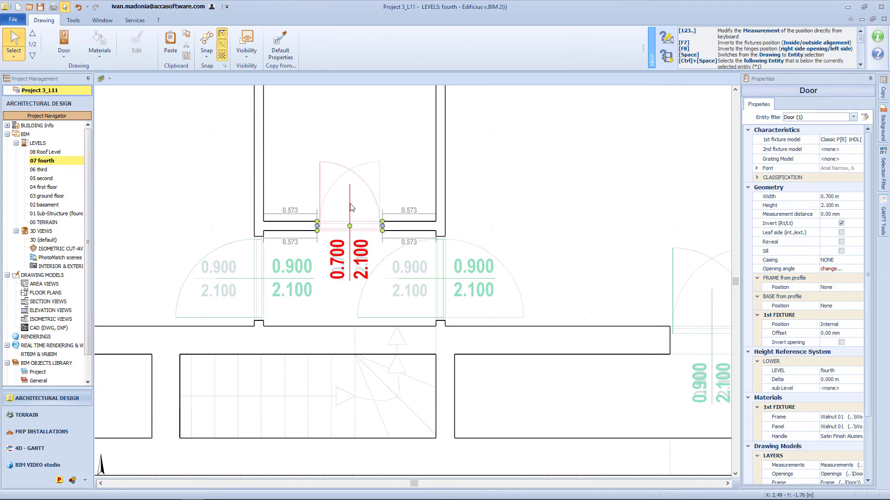
key("F7")
left_click(476, 285)
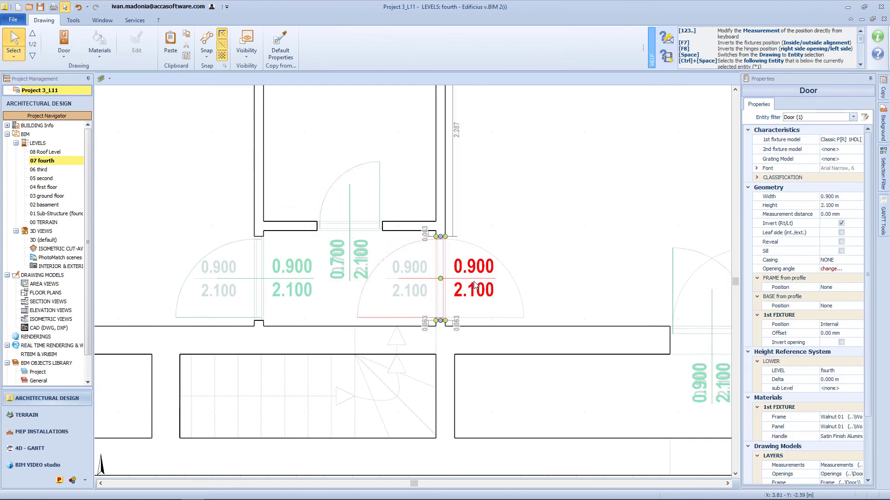
Step: Reverse the openings of the first apartment's entrance door and the second apartment's outer hall side door to match the underlay
middle_click_drag(698, 379, 380, 339)
left_click(380, 340)
key("F8")
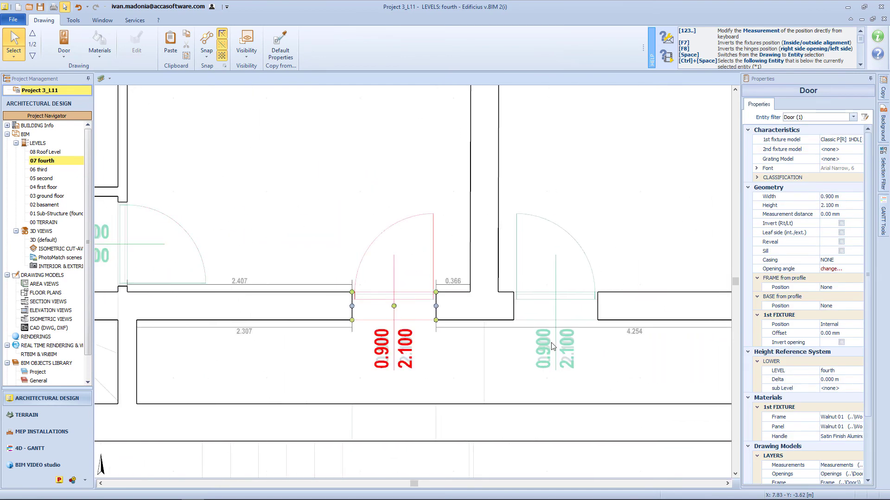
scroll(553, 347, "down", 3)
middle_click_drag(525, 306, 256, 288)
left_click(535, 284)
key("F8")
key("F7")
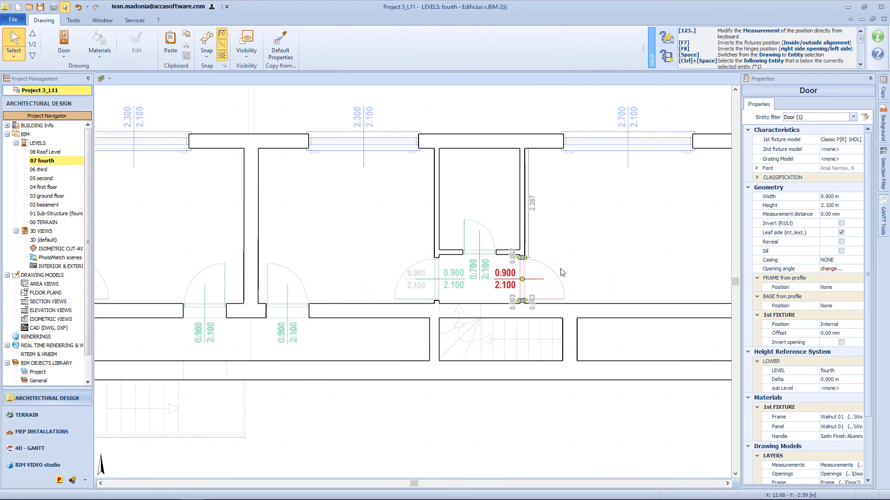
key("Escape")
Step: Draw a horizontal envelope floor slab over the first apartment, following the inner corners of its outer walls
key("F2")
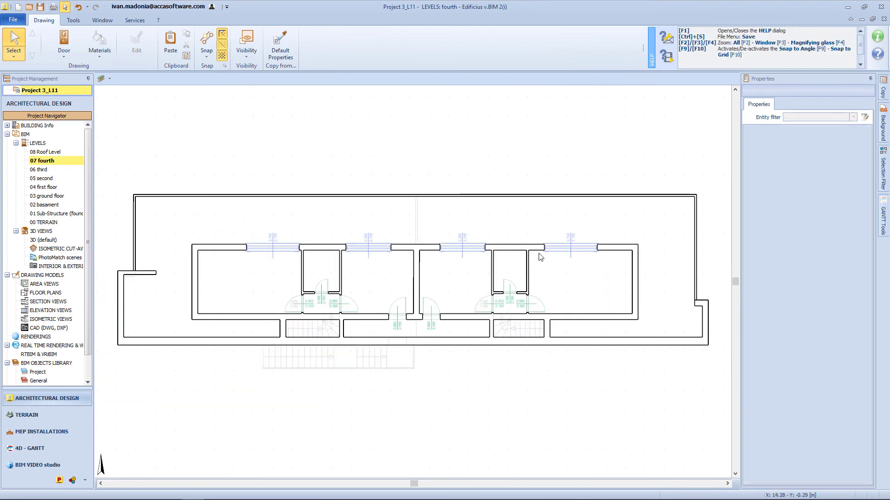
left_click(65, 55)
left_click(88, 94)
left_click(199, 250)
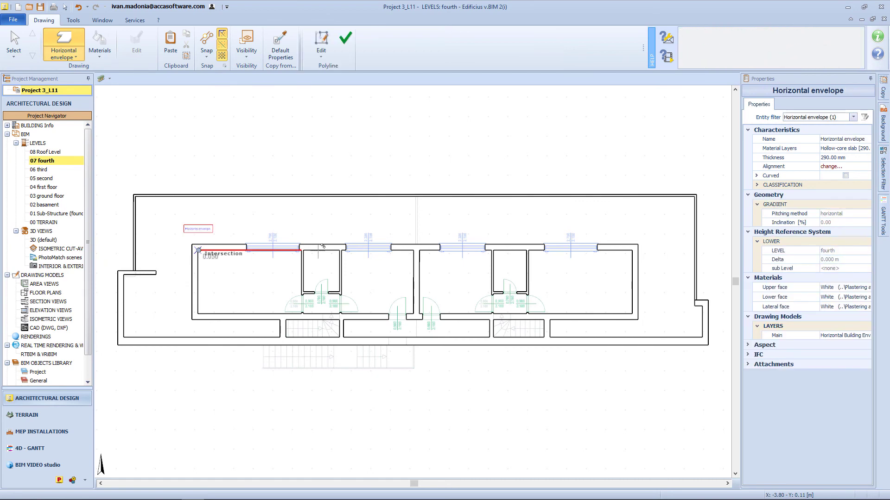
left_click(413, 251)
left_click(413, 313)
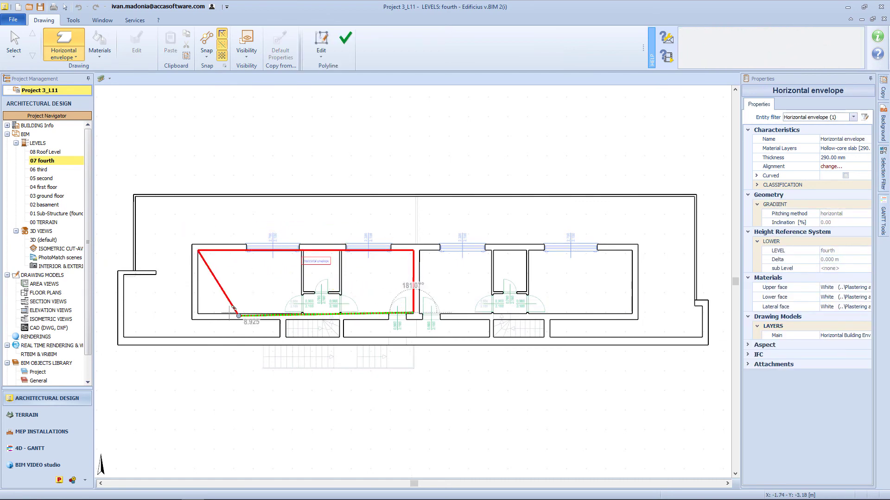
left_click(198, 314)
right_click(435, 245)
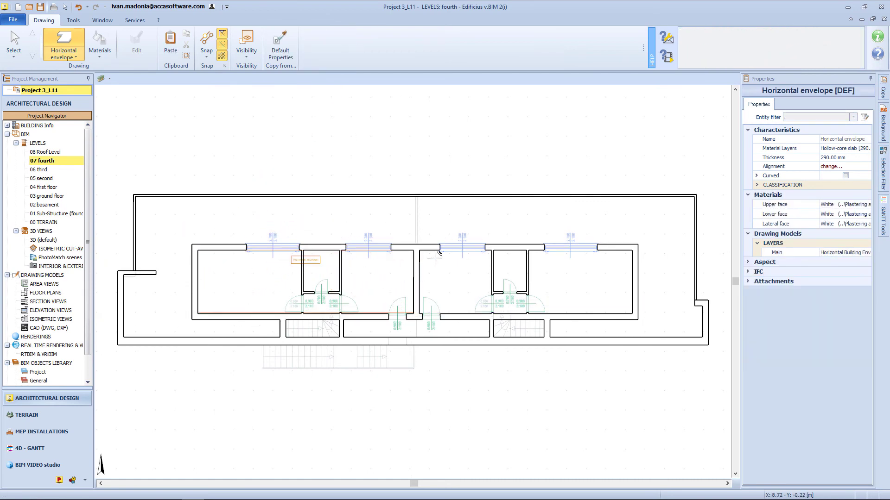
Step: Draw a second horizontal envelope slab covering the second apartment's interior, from the dividing wall to the end wall
left_click(420, 251)
left_click(632, 250)
left_click(632, 313)
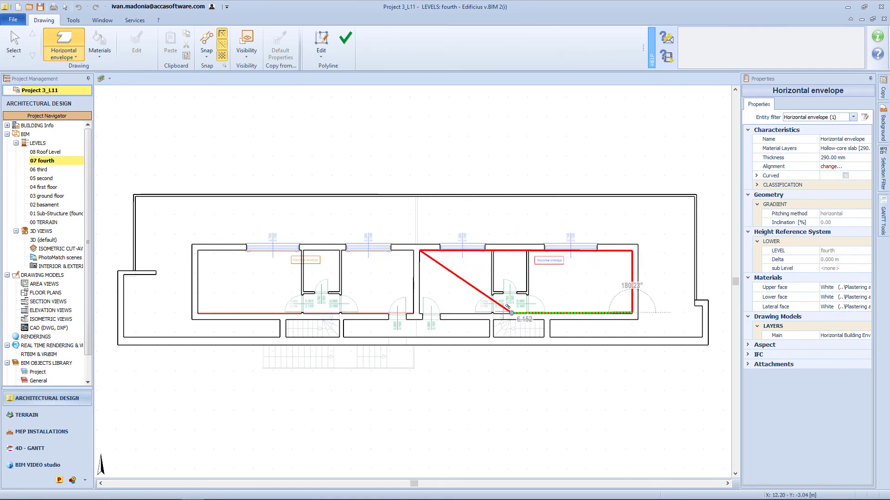
left_click(420, 312)
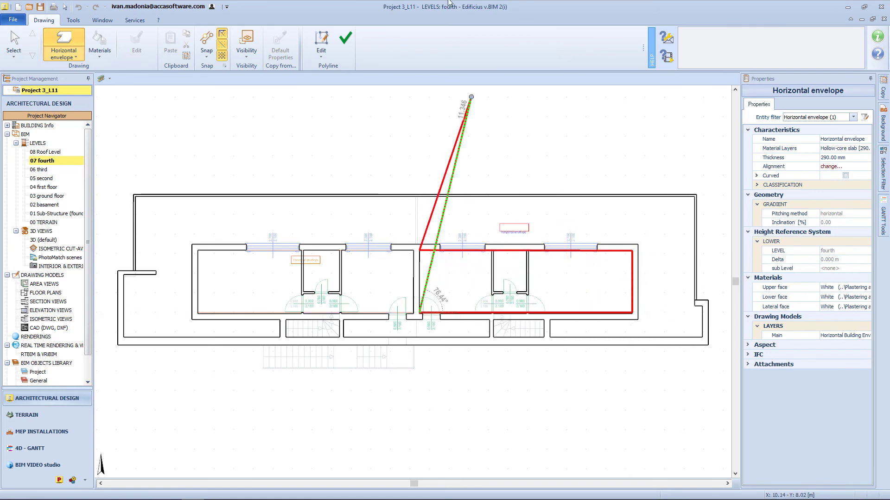
left_click(345, 38)
Step: Draw a balcony slab for the terrace between the perimeter walls and both apartments' outer walls, and show the building in the default 3D view
left_click(64, 52)
left_click(88, 148)
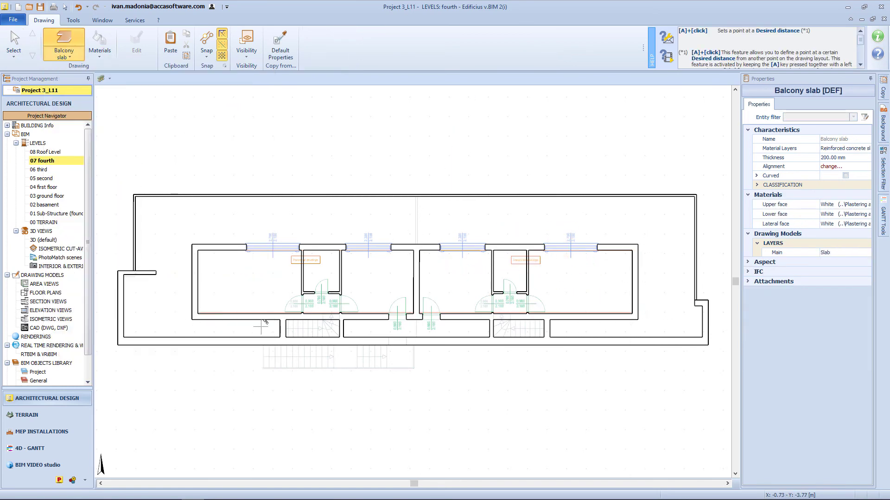
left_click(280, 320)
left_click(280, 337)
left_click(124, 337)
left_click(123, 275)
left_click(136, 274)
left_click(135, 197)
left_click(695, 197)
left_click(695, 306)
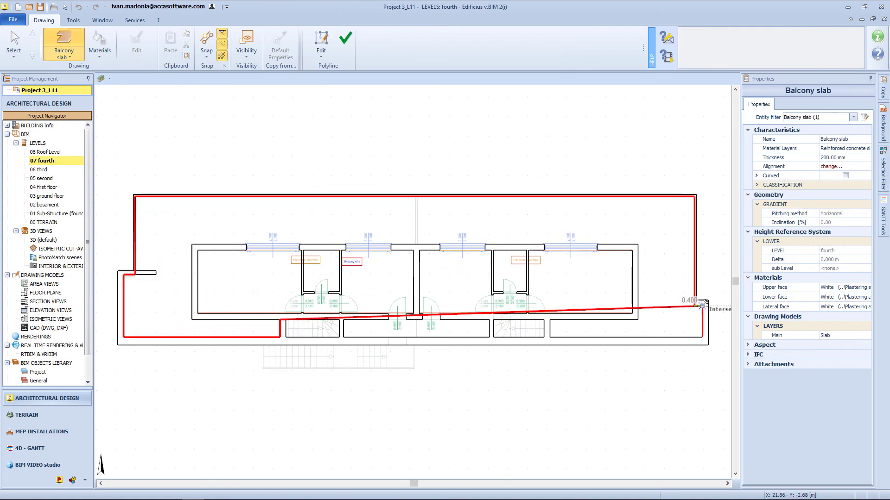
left_click(702, 306)
left_click(702, 338)
left_click(550, 338)
left_click(550, 320)
left_click(638, 320)
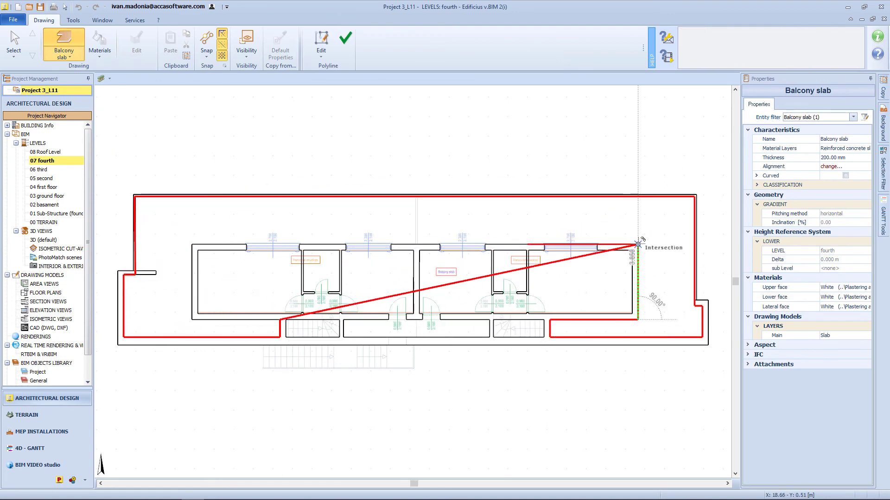
left_click(345, 38)
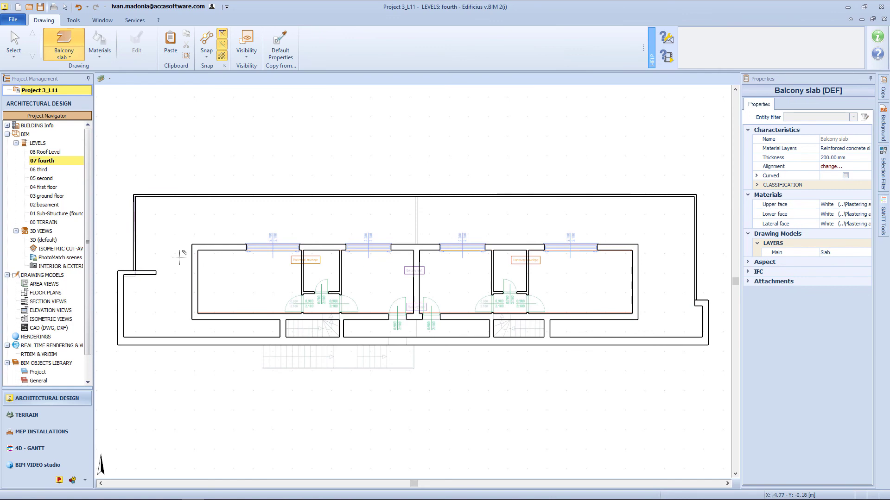
left_click(43, 240)
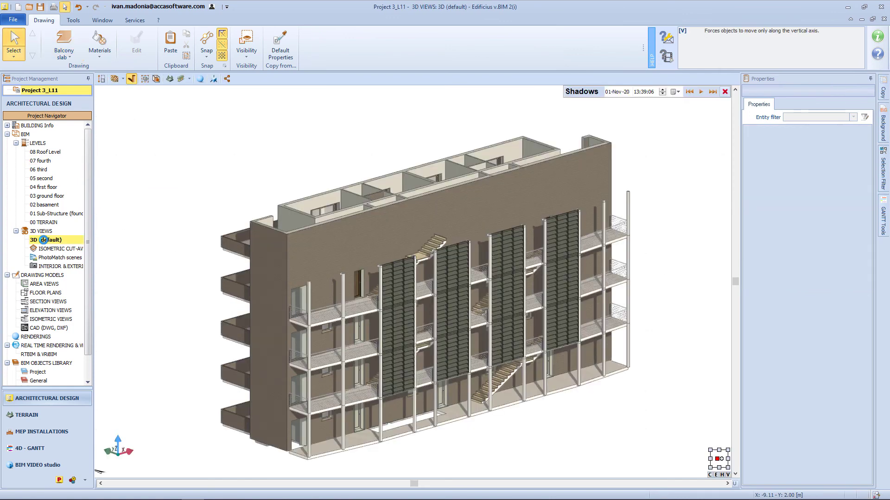
Step: Select the seven fourth-floor terrace perimeter walls, excluding the two stair enclosures, and lower their height
left_click(270, 227)
left_click(266, 222)
left_click(274, 241, "shift")
left_click(343, 234, "shift")
left_click(435, 207, "shift")
left_click(560, 182, "shift")
left_click(588, 142, "shift")
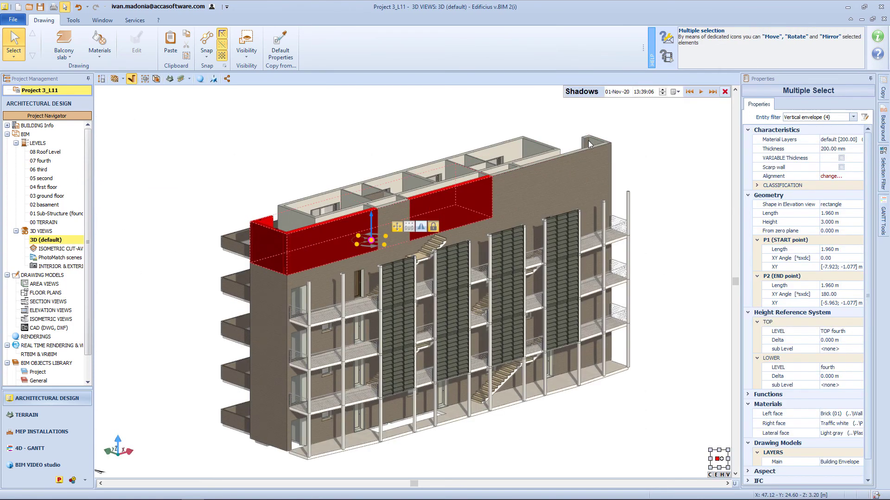
left_click(589, 144, "ctrl")
left_click(598, 159, "ctrl")
left_click(832, 223)
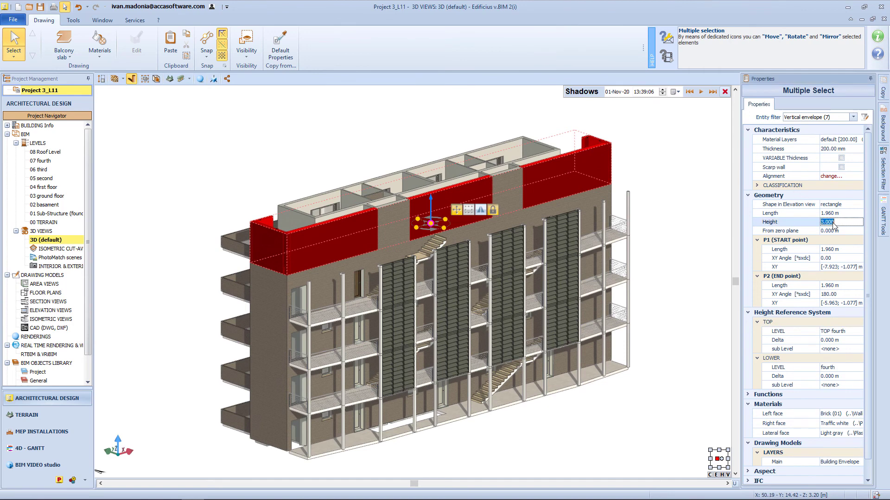
left_click(722, 215)
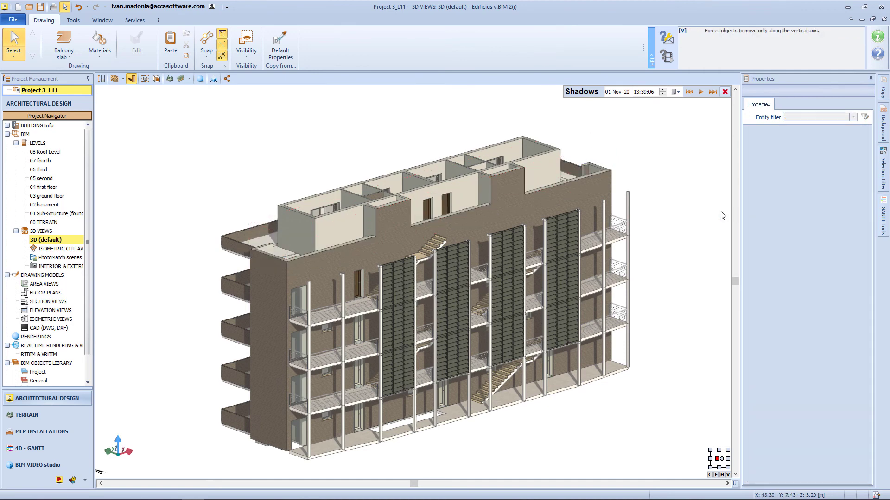
Step: On the fourth level, insert an opening in the first apartment's hall wall, aligned with the top of its staircase
double_click(43, 161)
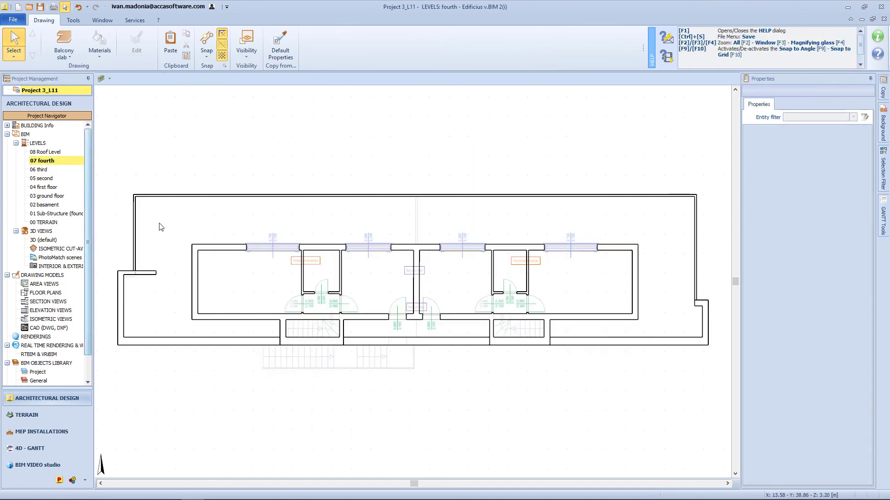
scroll(401, 278, "up", 4)
scroll(194, 321, "up", 3)
left_click(65, 56)
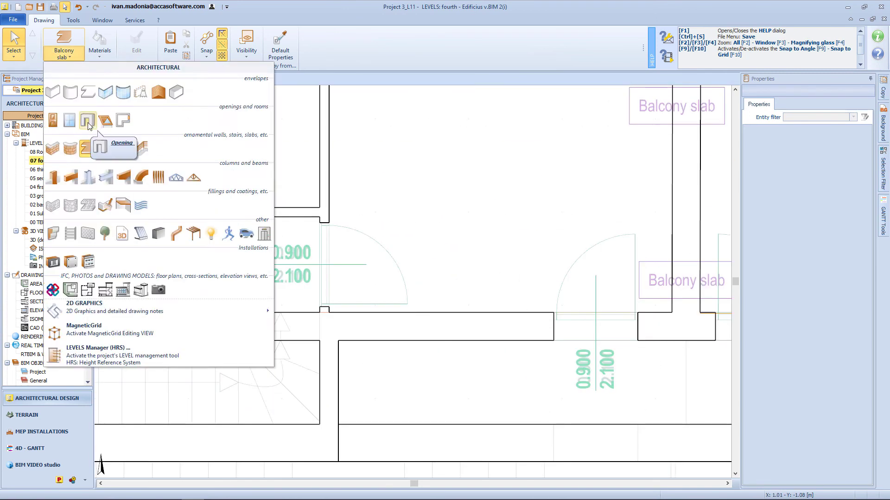
left_click(100, 122)
left_click(280, 331)
left_click(280, 328)
Step: Insert a matching opening in the second apartment's hall wall, where its staircase arrives
middle_click_drag(621, 336, 261, 311)
middle_click_drag(591, 312, 234, 312)
left_click(373, 309)
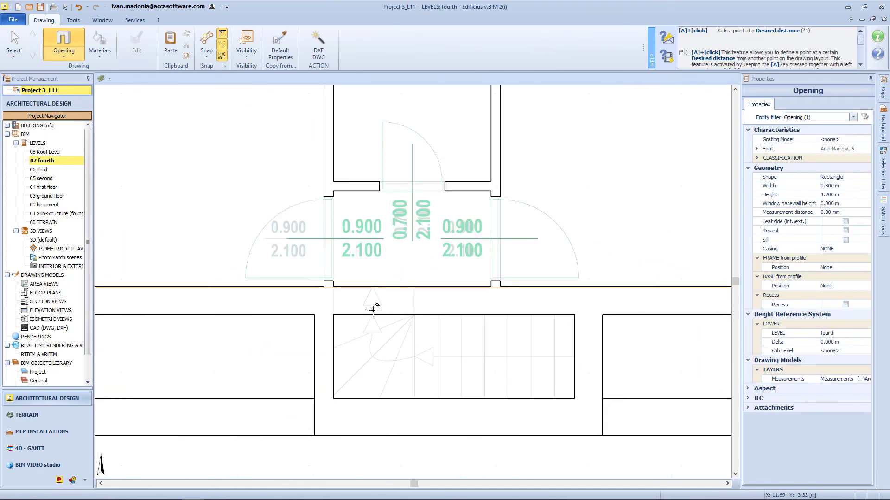
left_click(372, 306)
scroll(408, 294, "down", 3)
middle_click_drag(408, 295, 568, 300)
Step: Select both stair openings together and set their height to 2.4 m
left_click(18, 42)
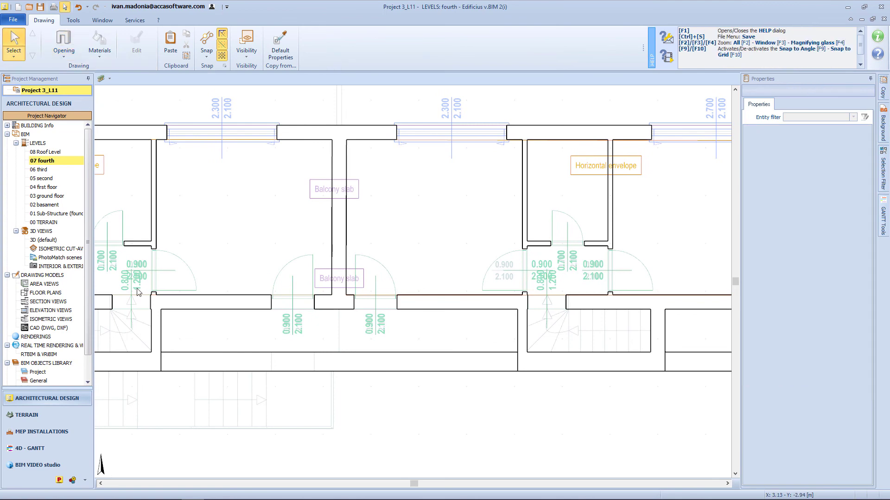
left_click(139, 298)
left_click(538, 298, "shift")
left_click(837, 195)
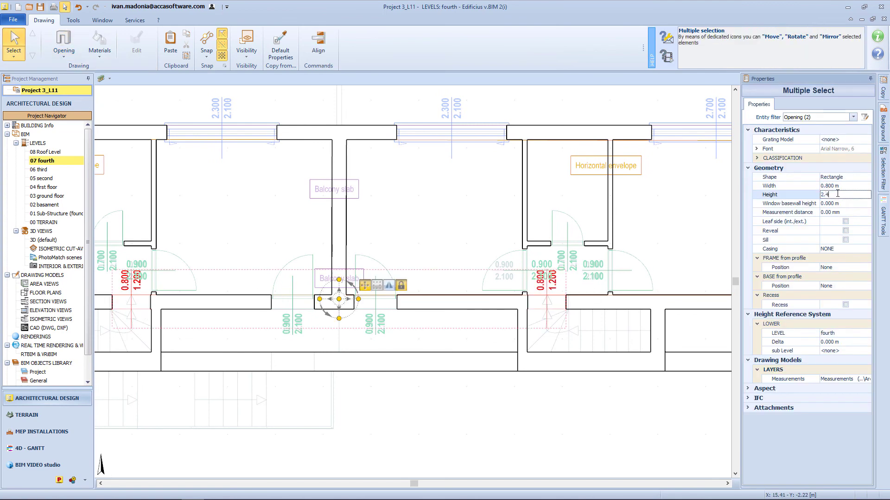